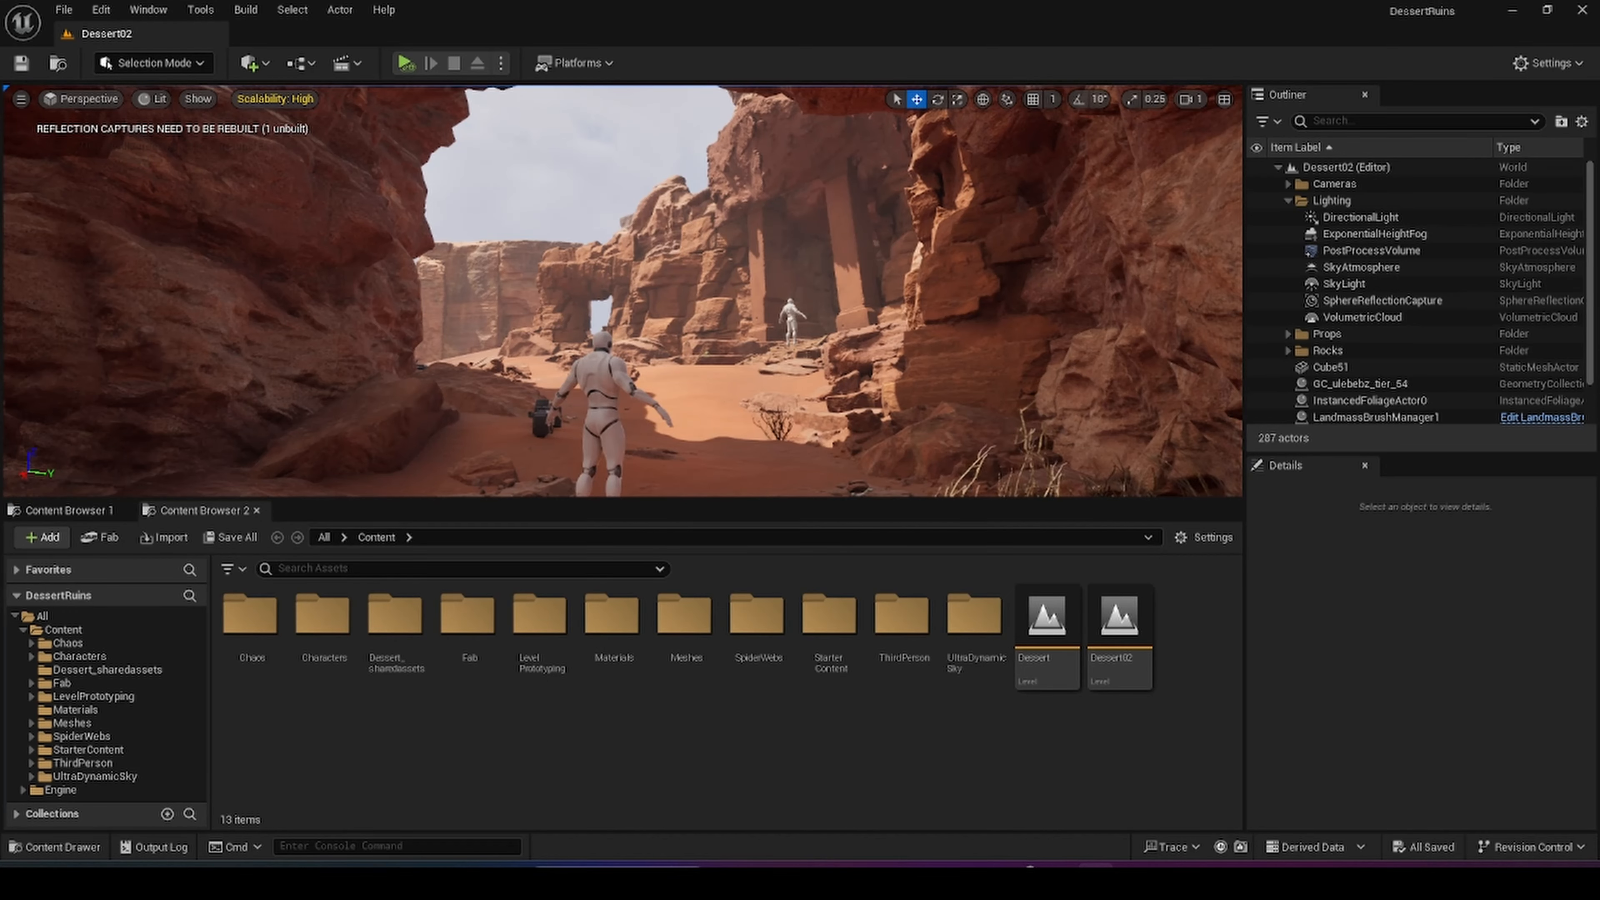
- Survey the desert canyon from several viewpoints, covering the mannequins, rock arch and columns
key("a")
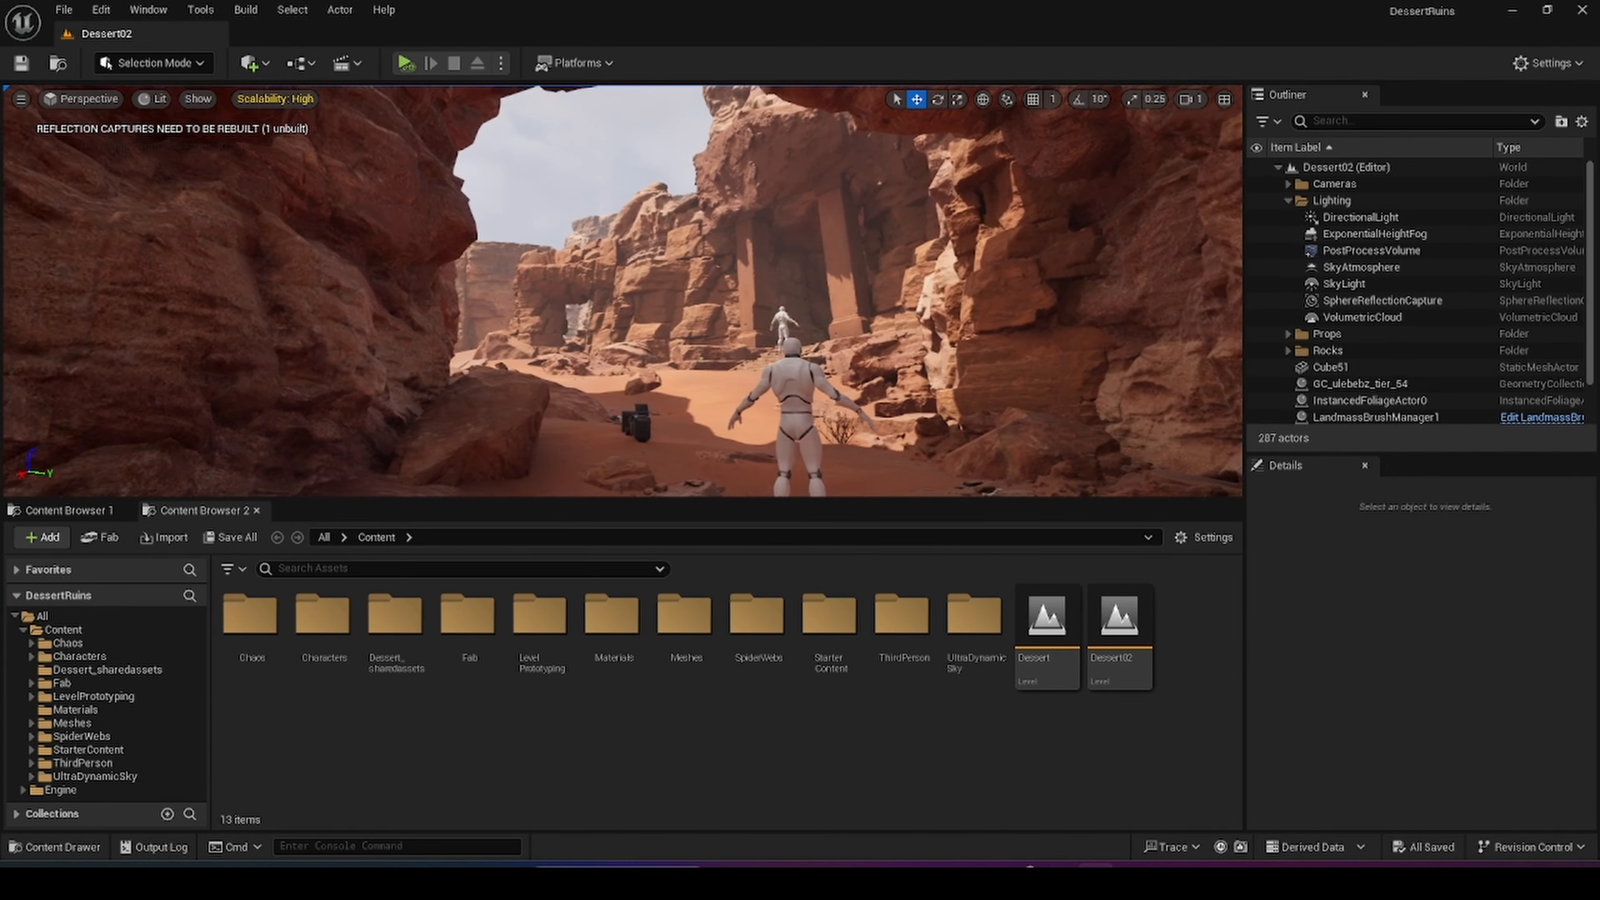
key("d")
key("a")
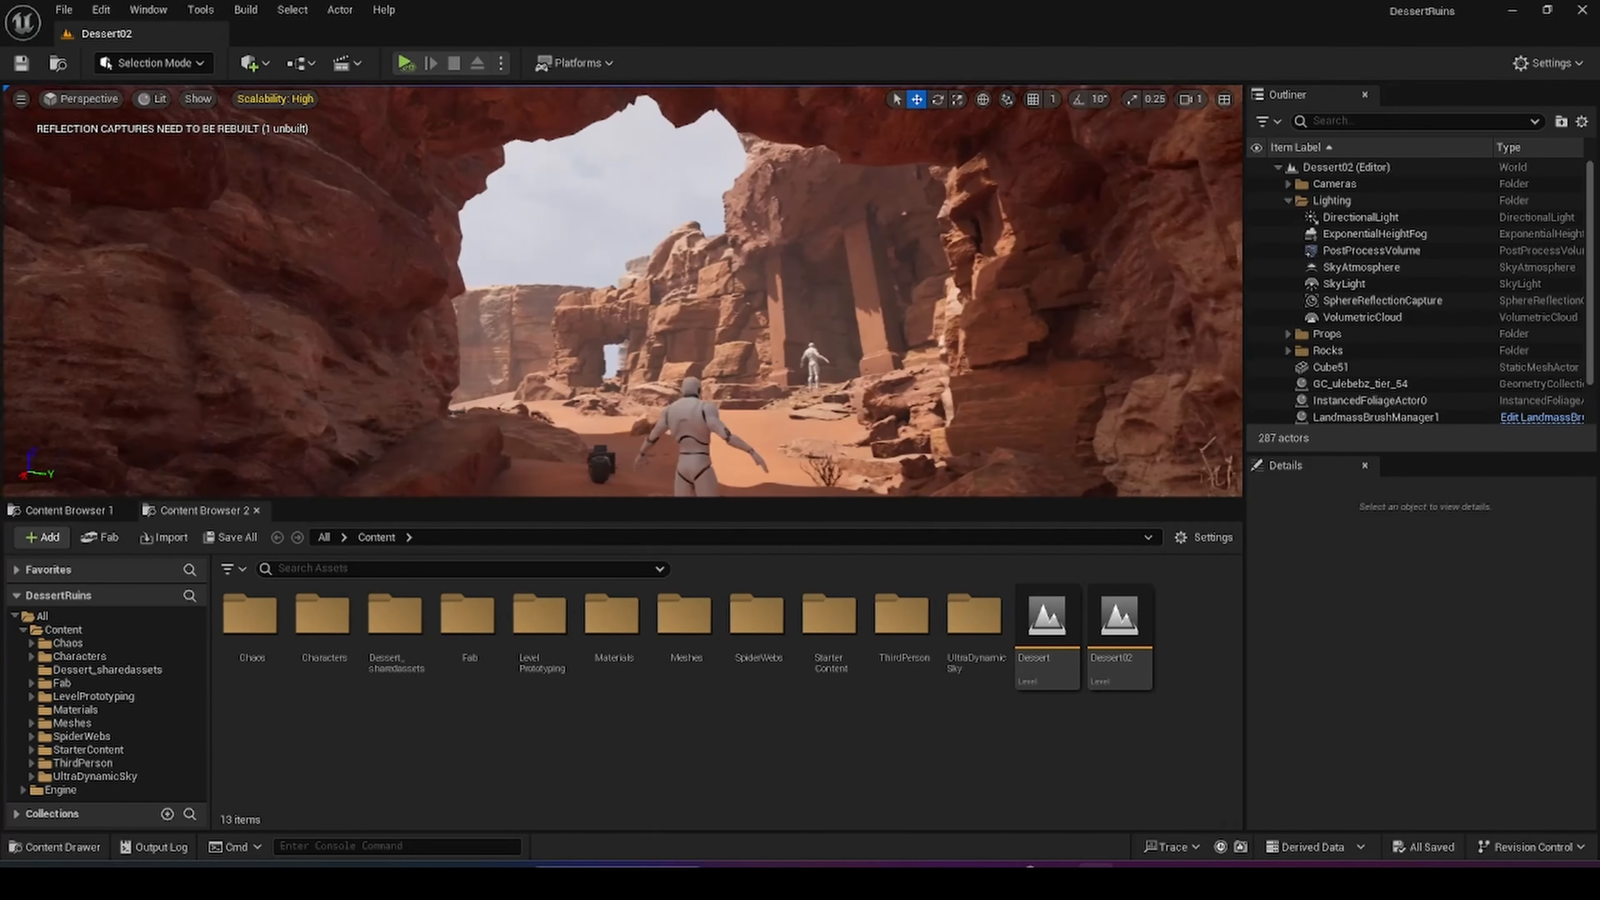
key("d")
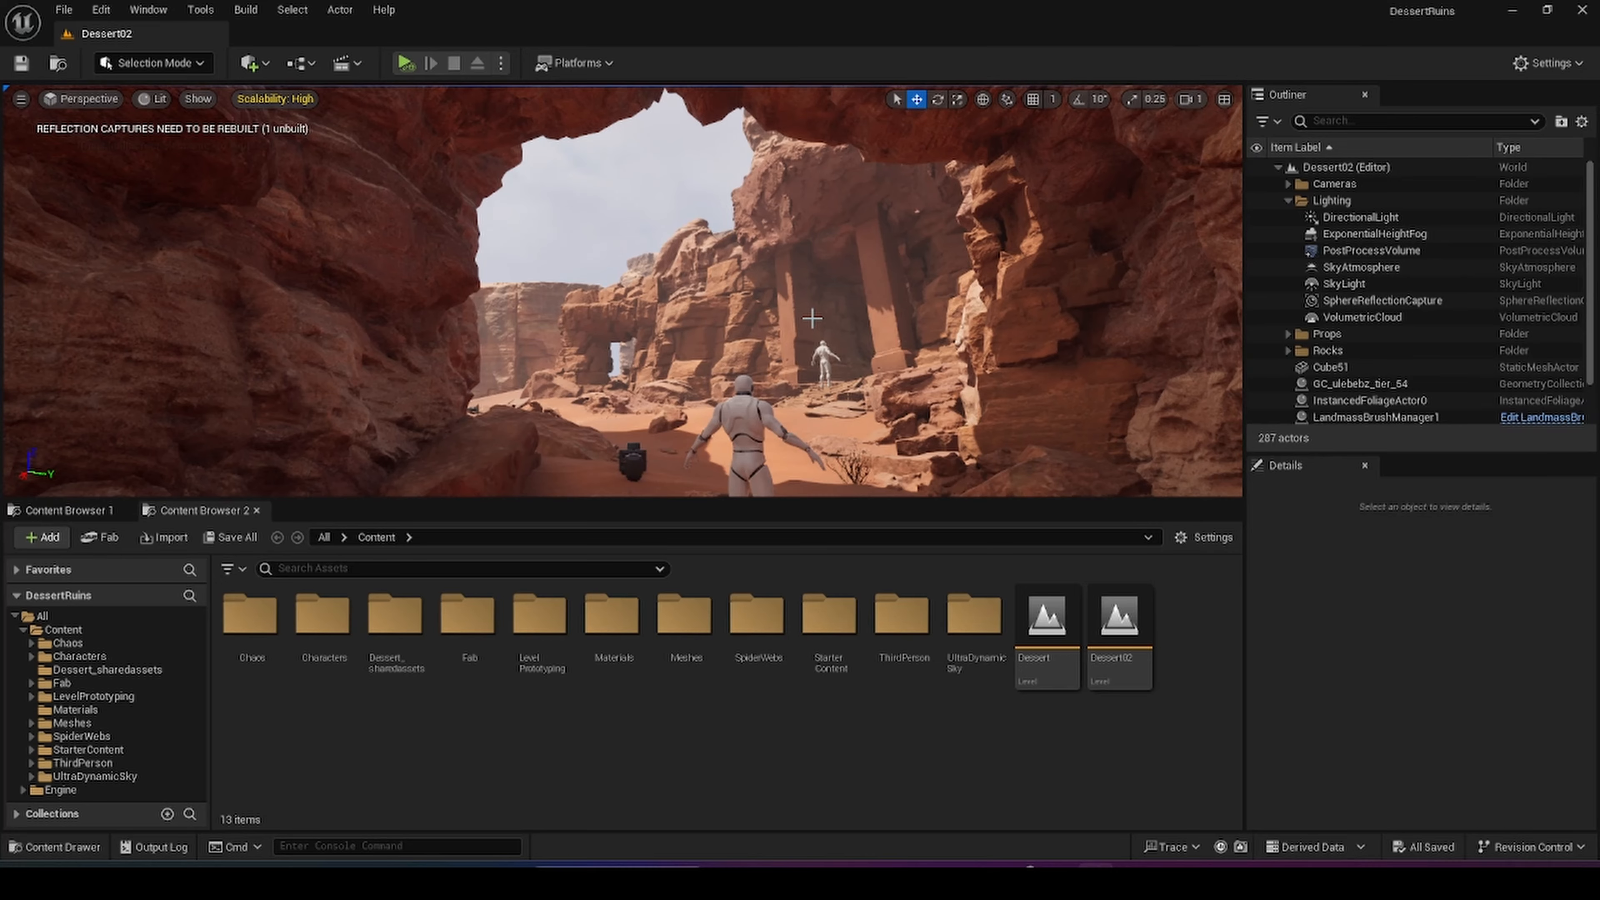
key("w")
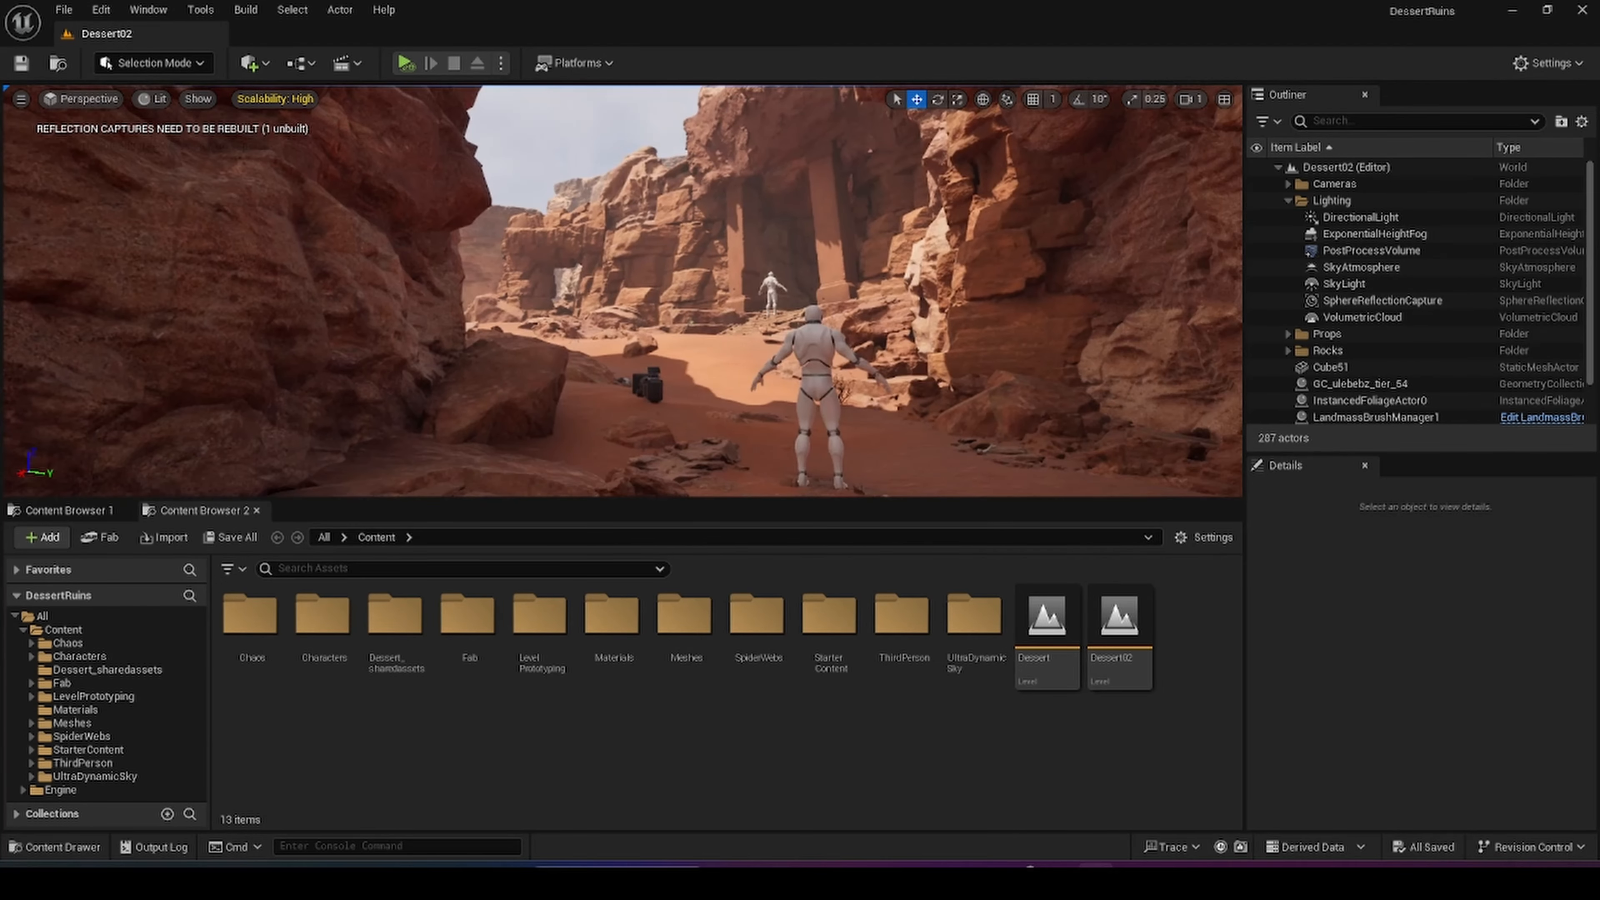
right_click_drag(623, 291, 620, 288)
right_click_drag(1197, 239, 1172, 233)
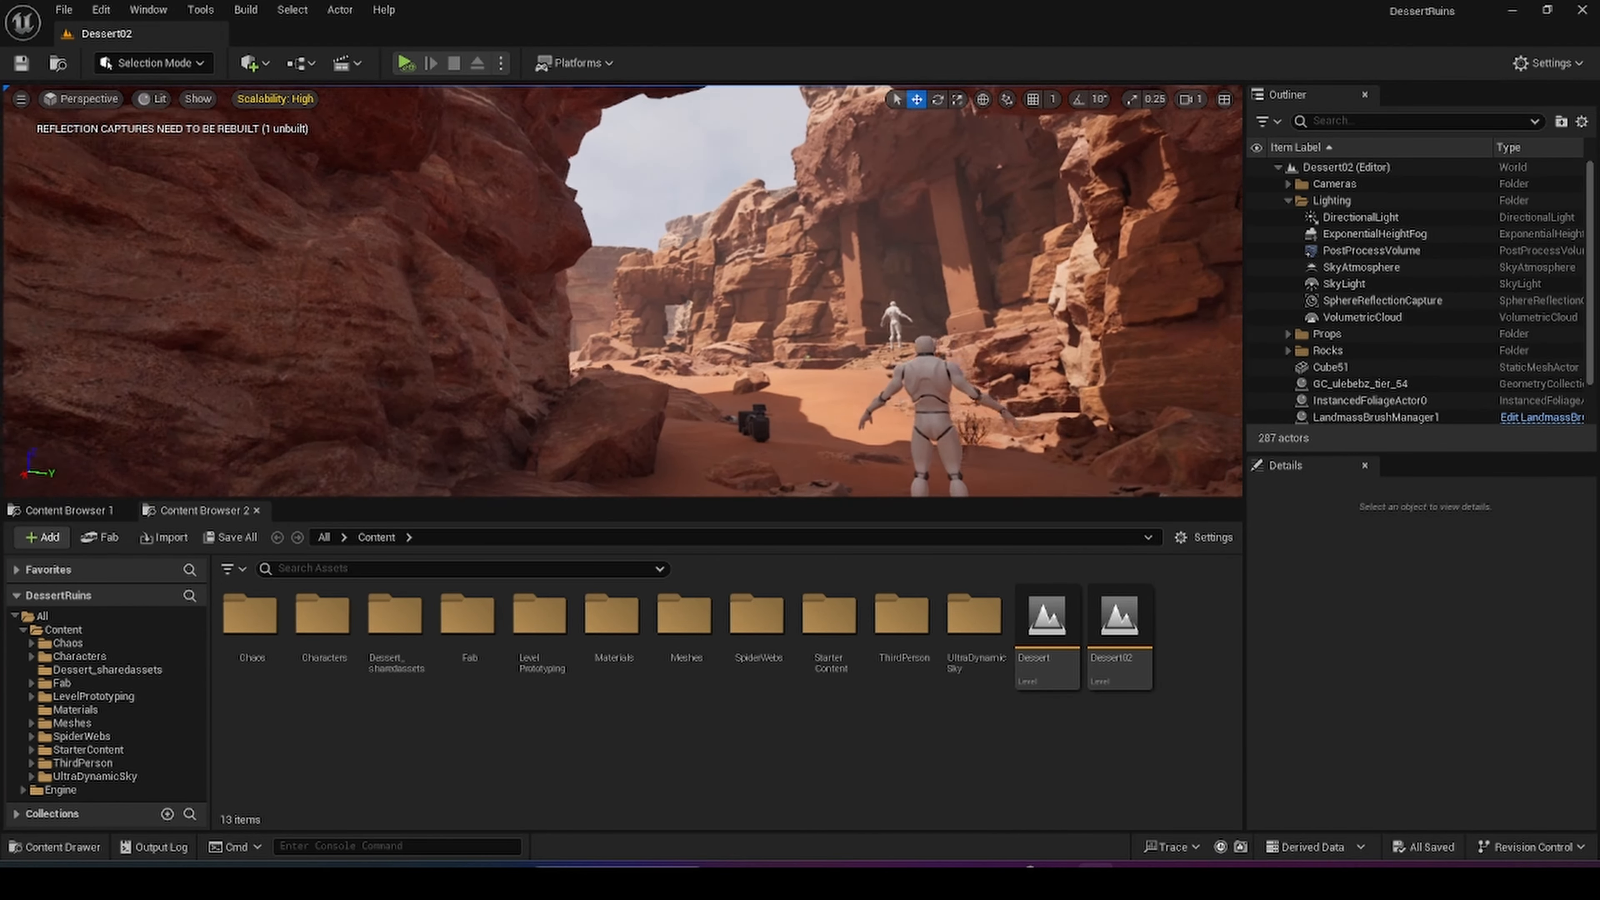
key("d")
key("w")
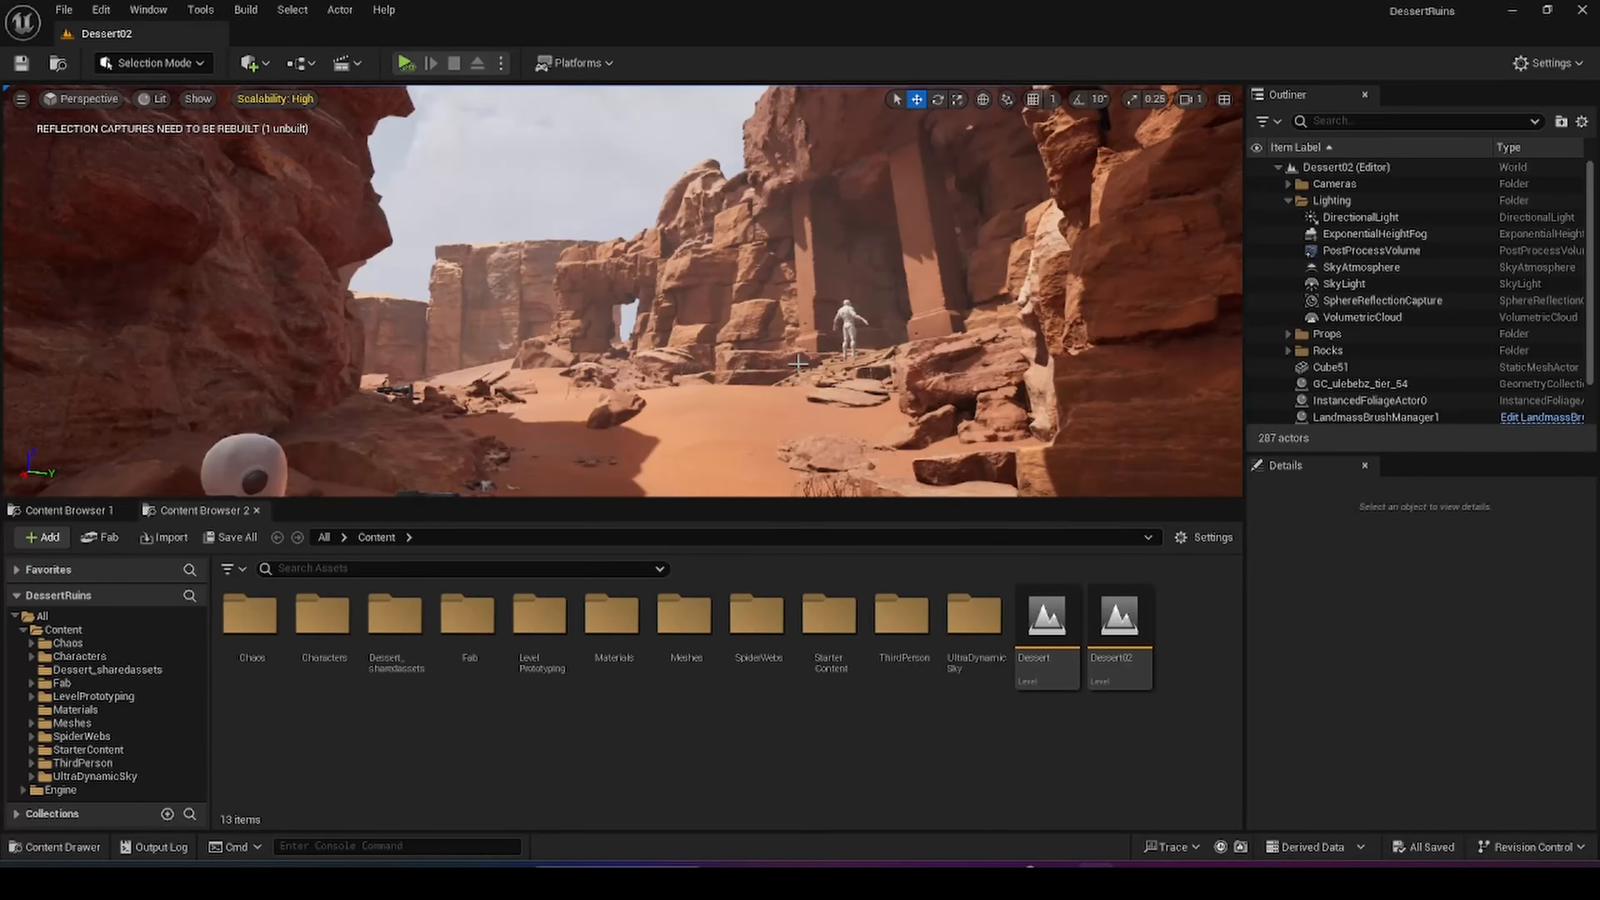
key("s")
right_click_drag(798, 364, 766, 401)
key("a")
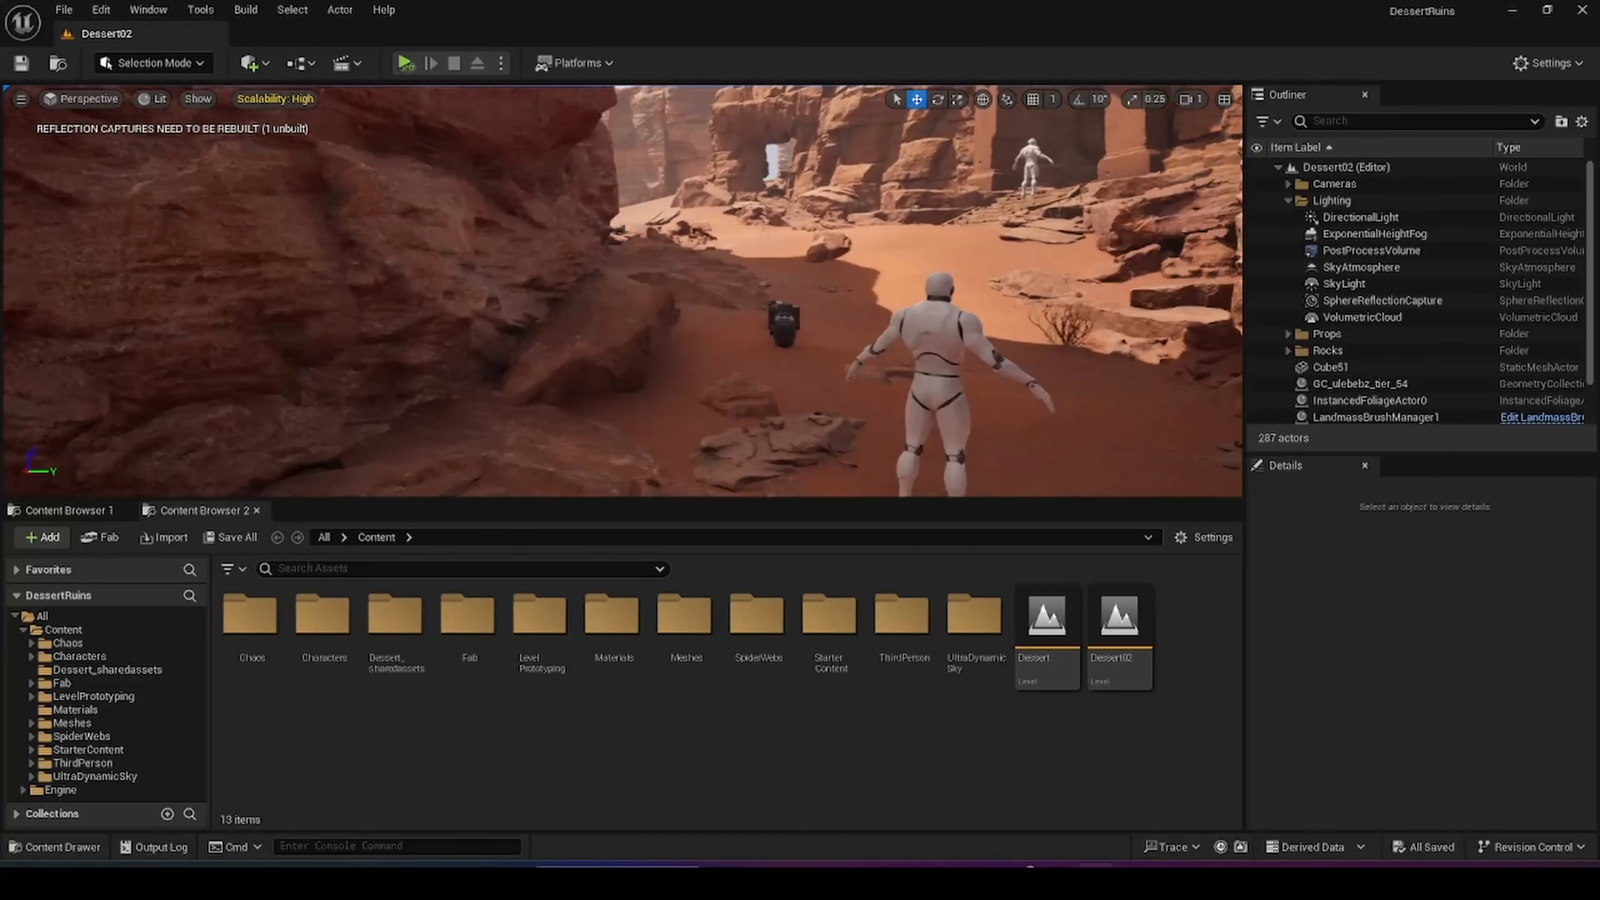
key("d")
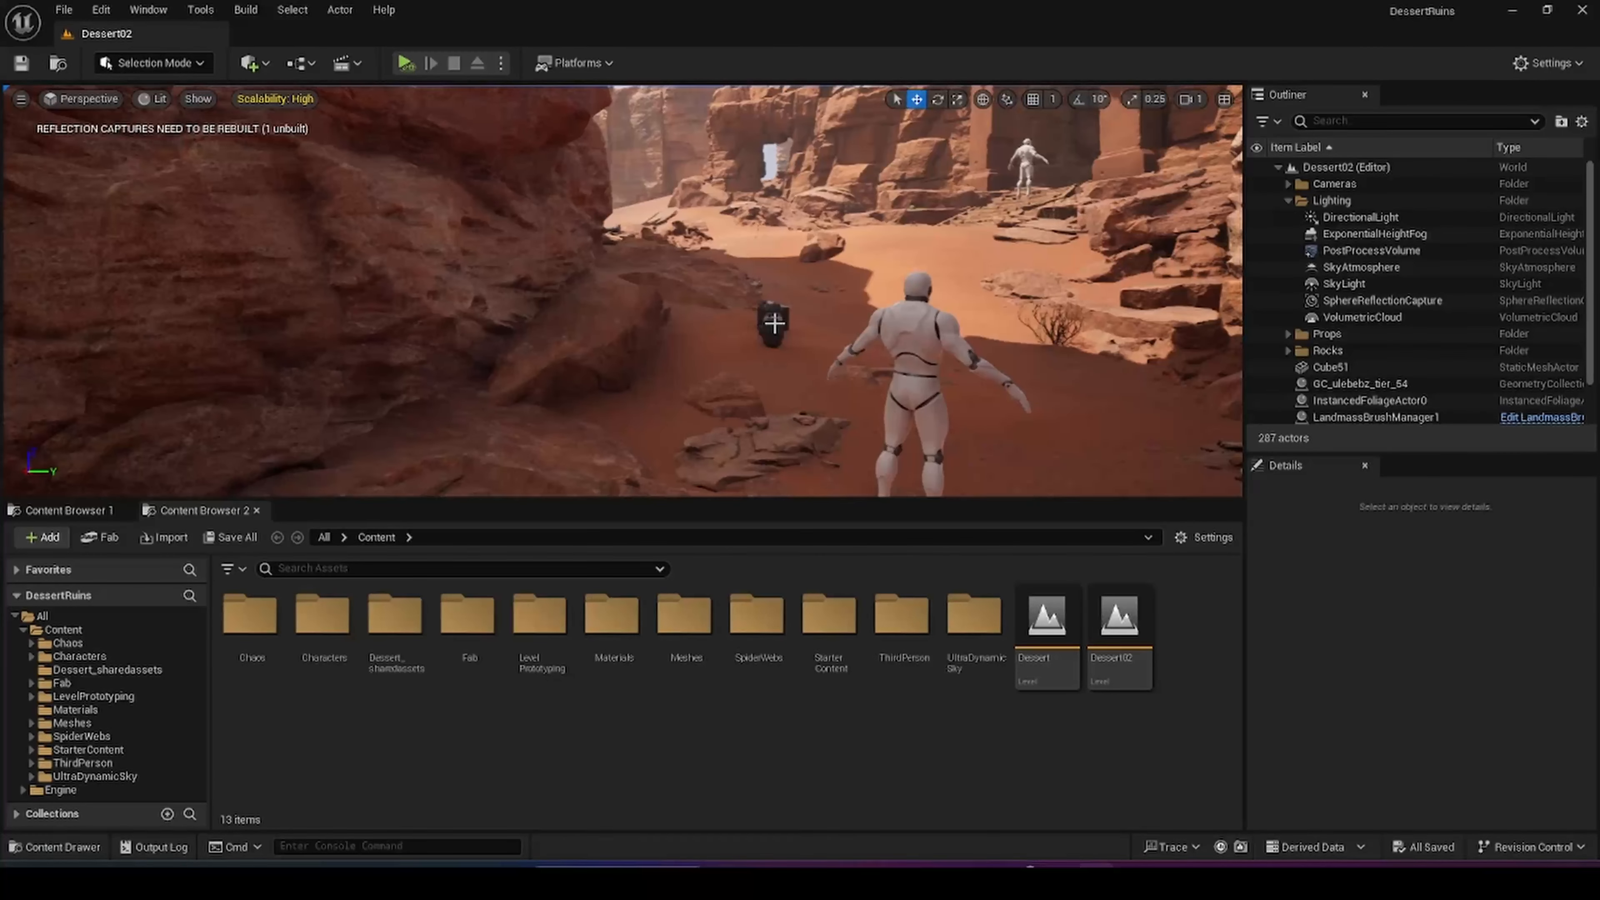
- Check which placed cameras the viewport can look through, keeping the perspective view behind the foreground mannequin
left_click(63, 97)
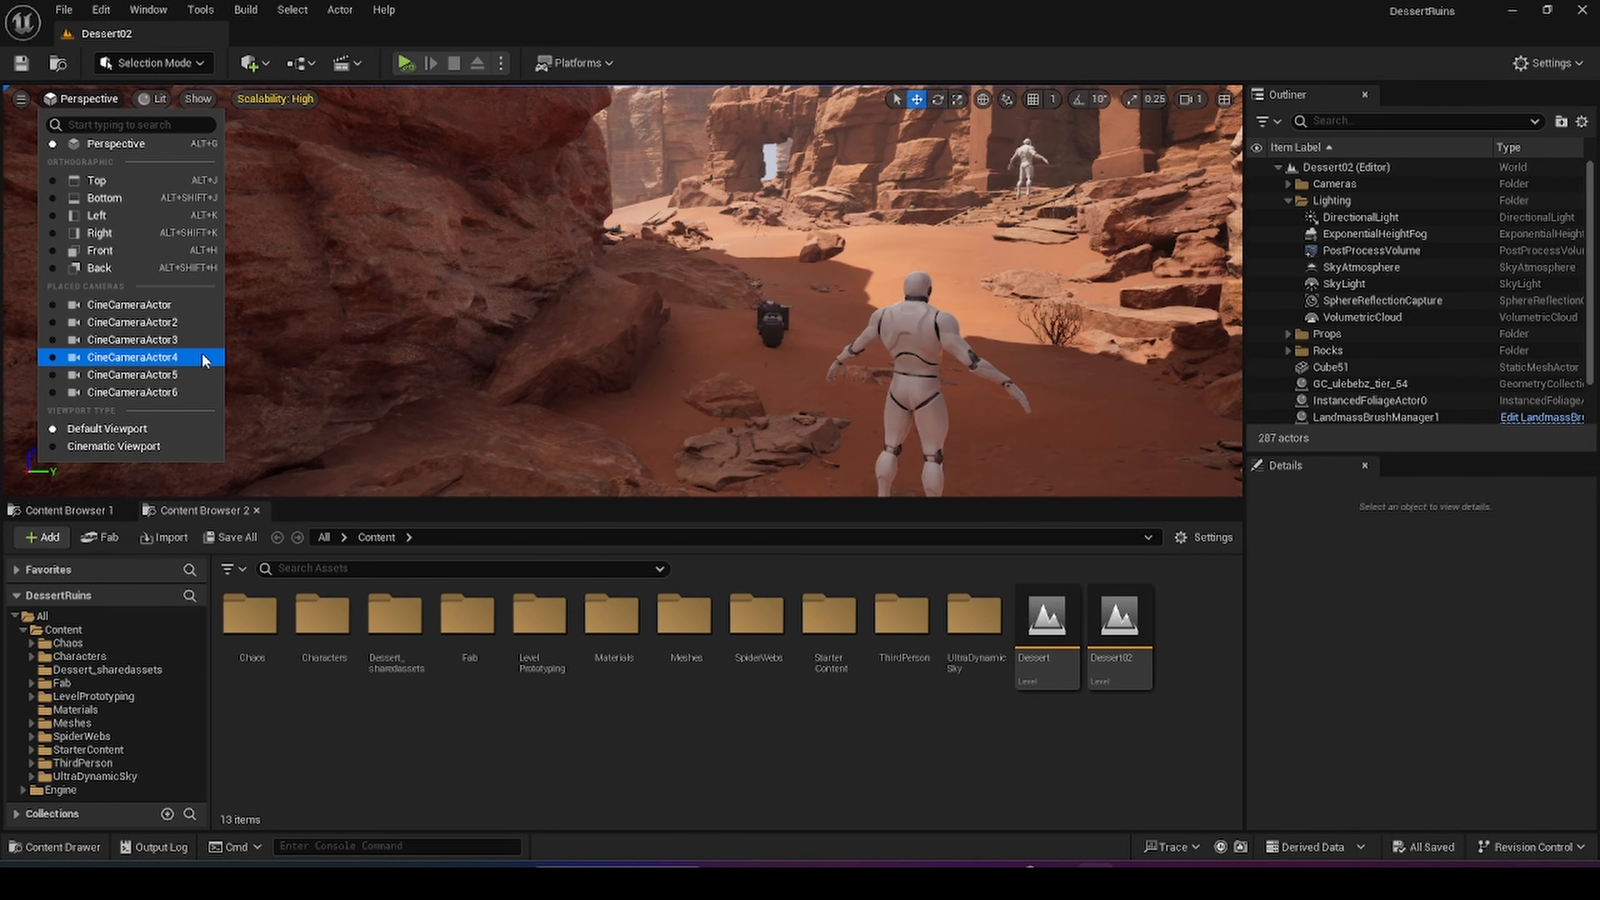
right_click_drag(605, 246, 653, 263)
key("d")
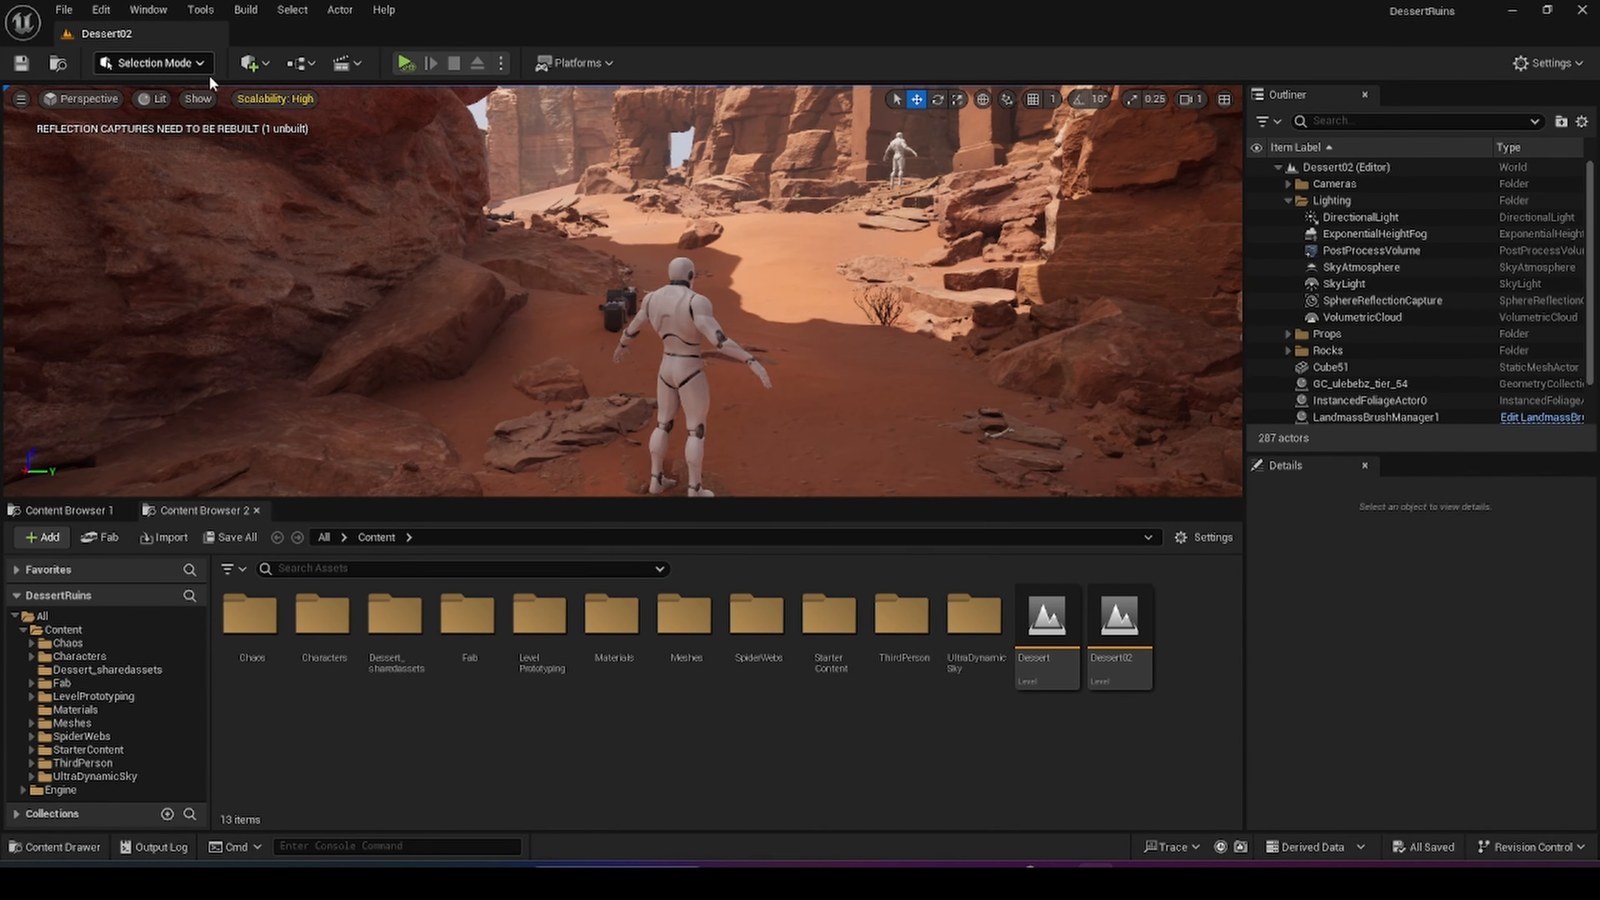
- Add a Cine Camera Actor to the level beside the existing camera near the foreground mannequin
left_click(252, 65)
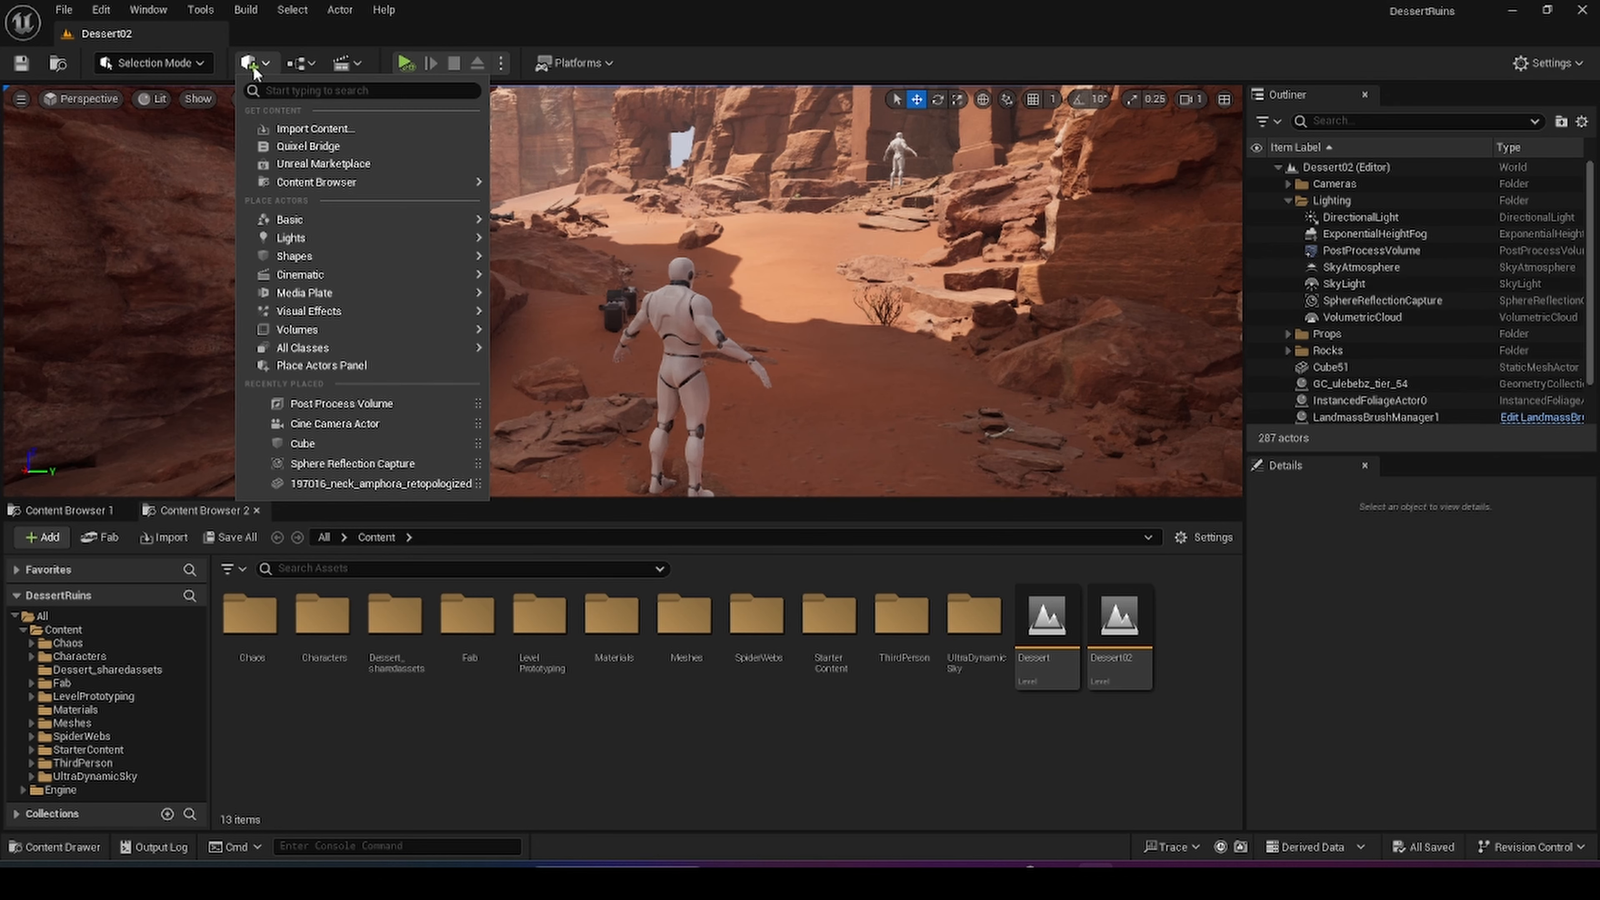
mouse_move(292, 277)
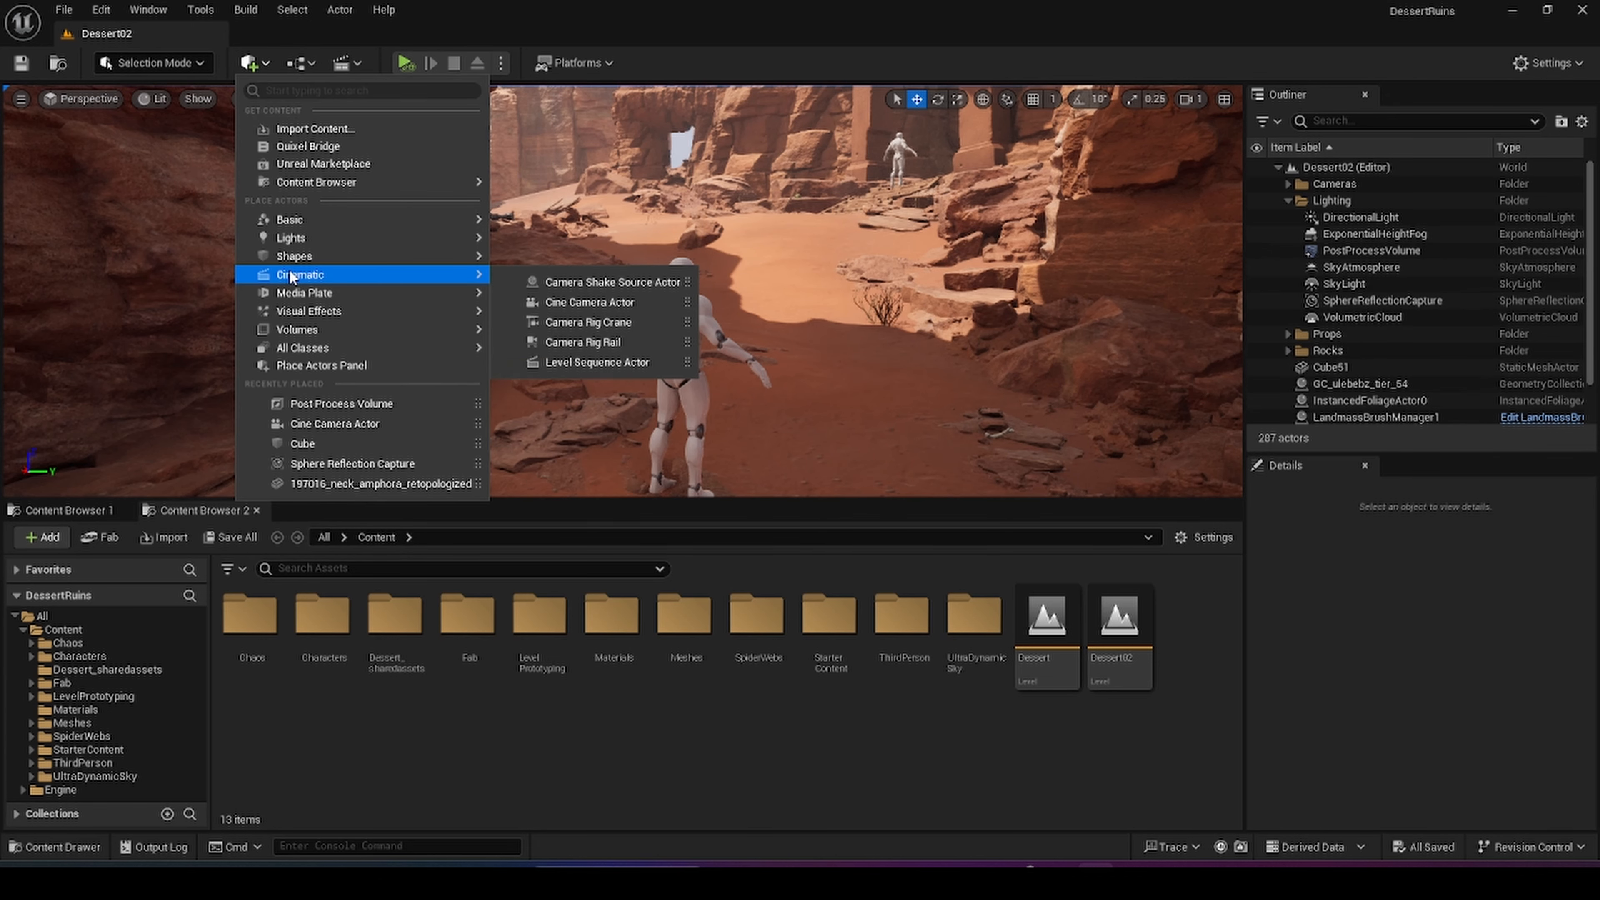
left_click(569, 303)
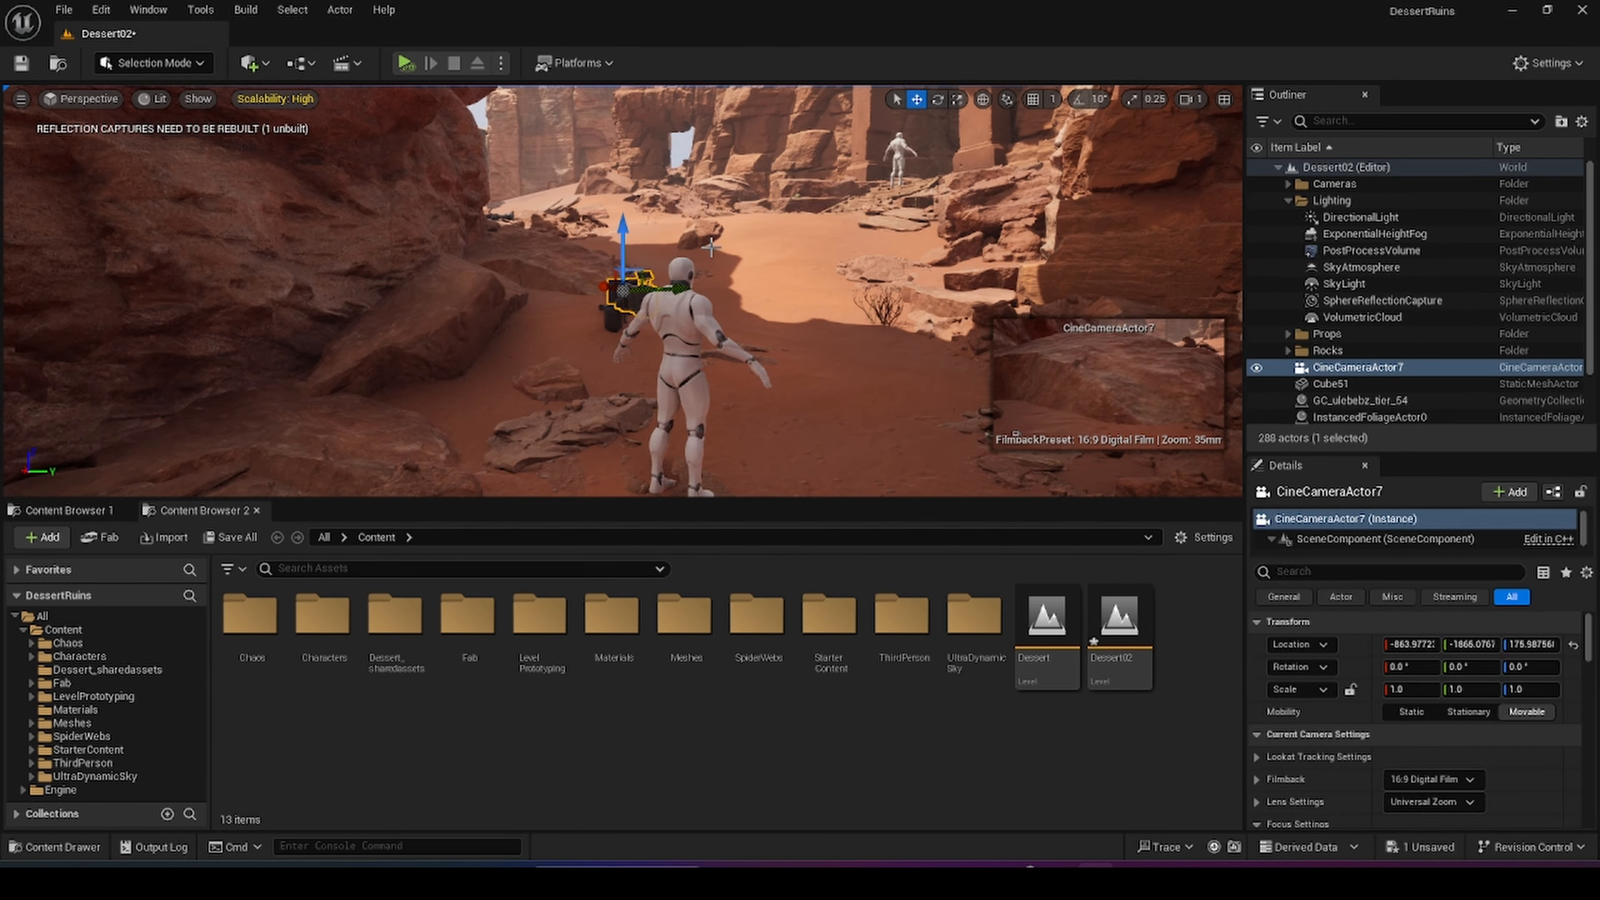
right_click_drag(569, 303, 648, 374)
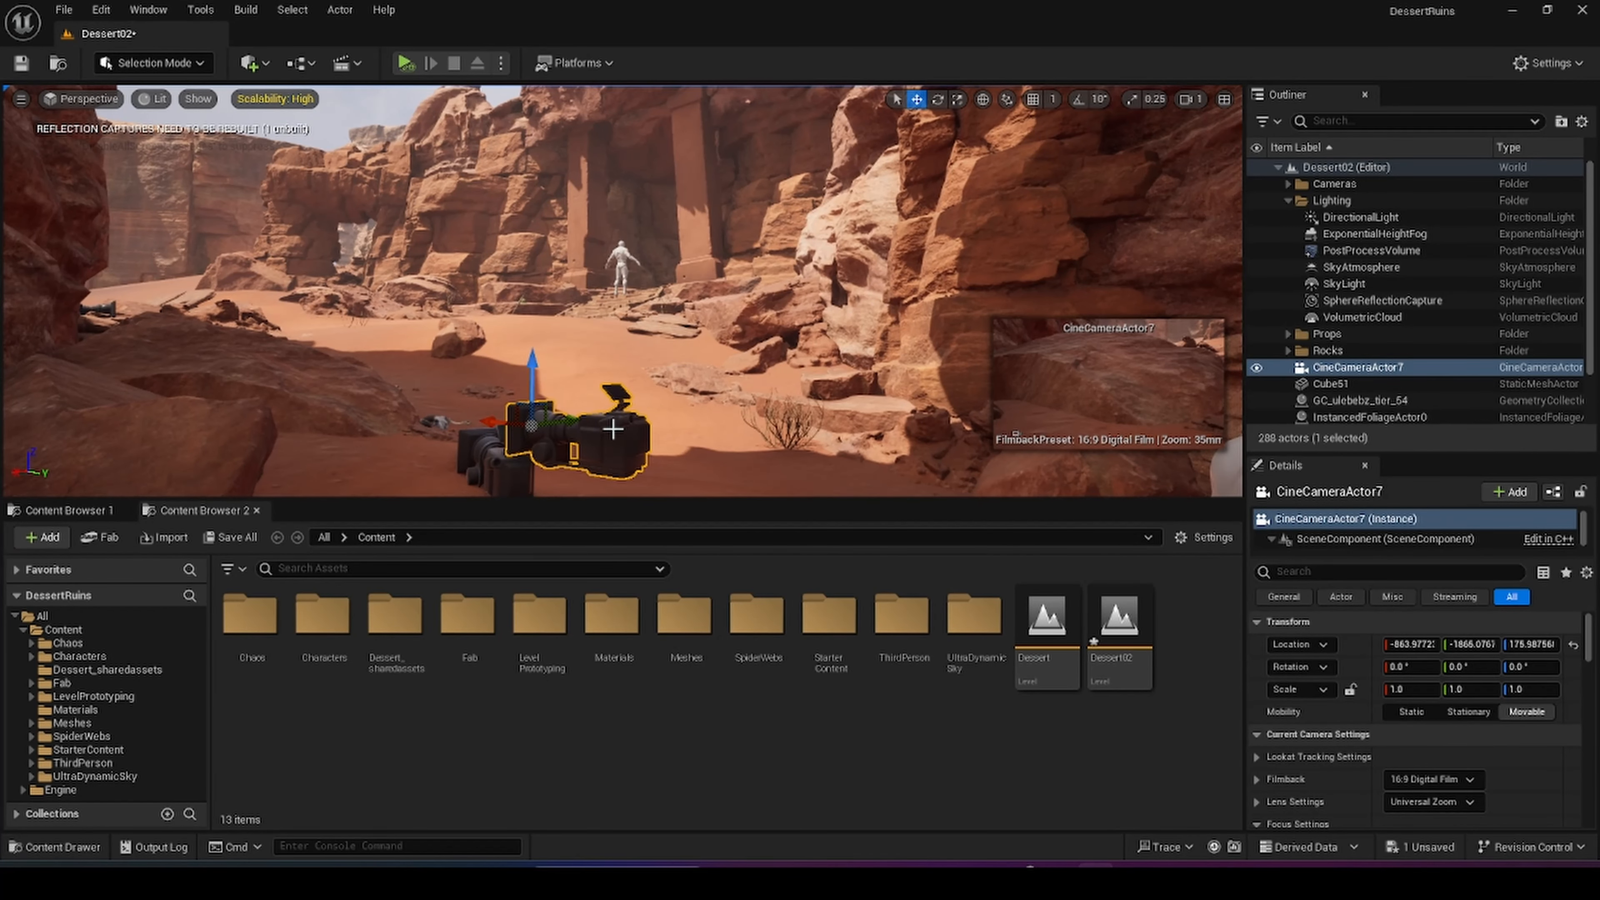
- Toggle Game View on and off to preview the scene without camera icons and gizmos
key("g")
key("g")
key("g")
key("g")
key("g")
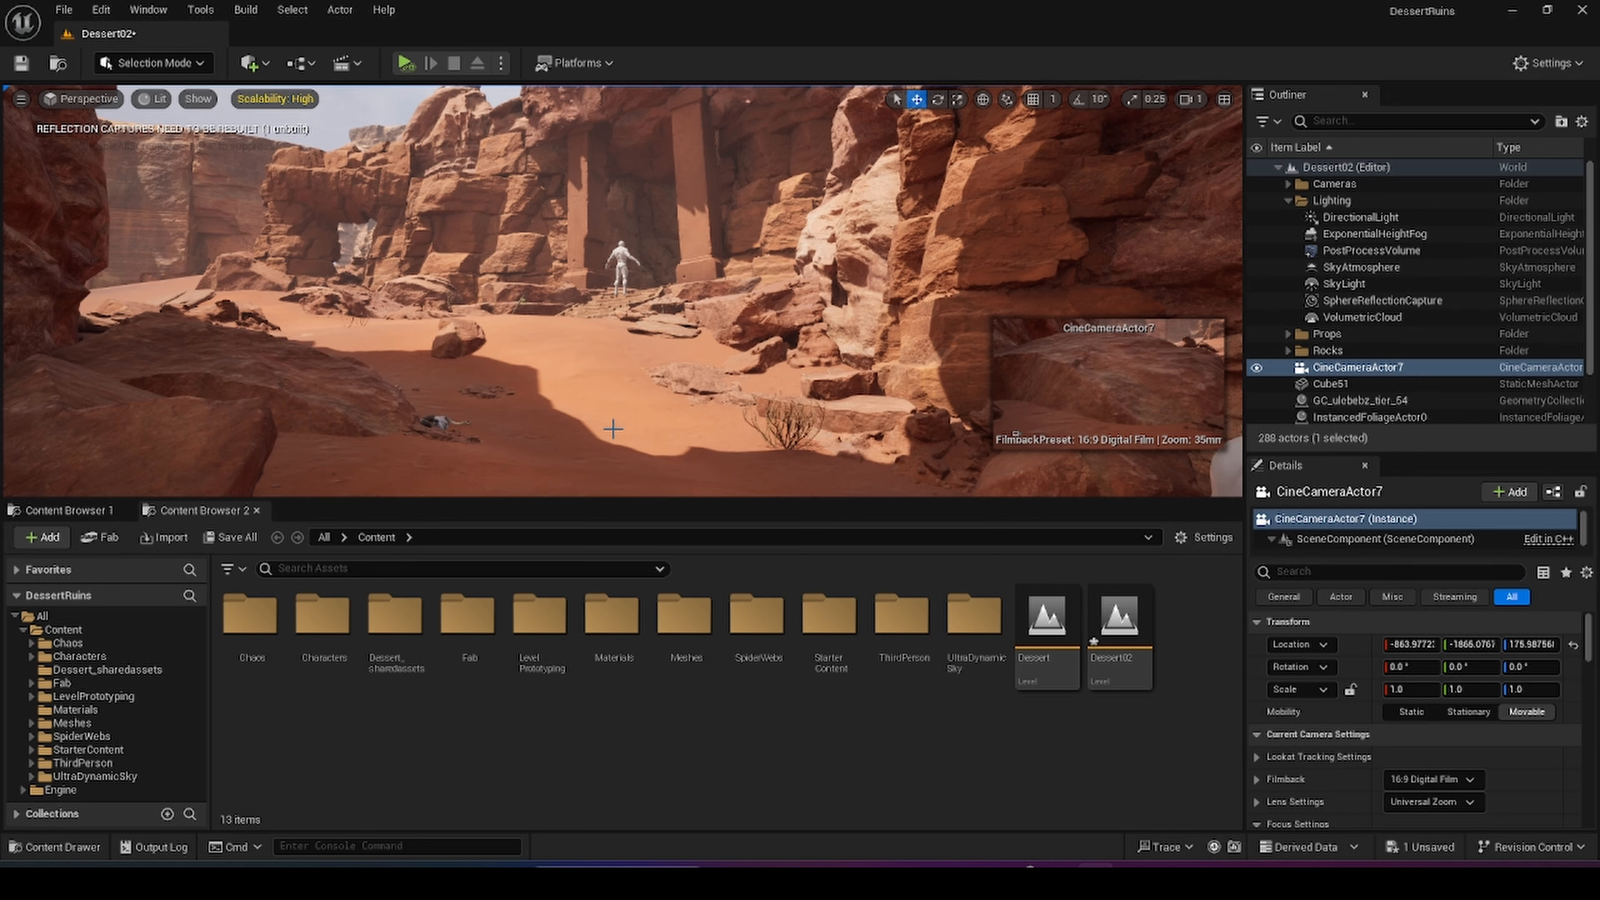
key("g")
- Move the new cine camera to about X -964, Z 290 and rotate it to about 50.5° yaw towards the distant mannequin
key("s")
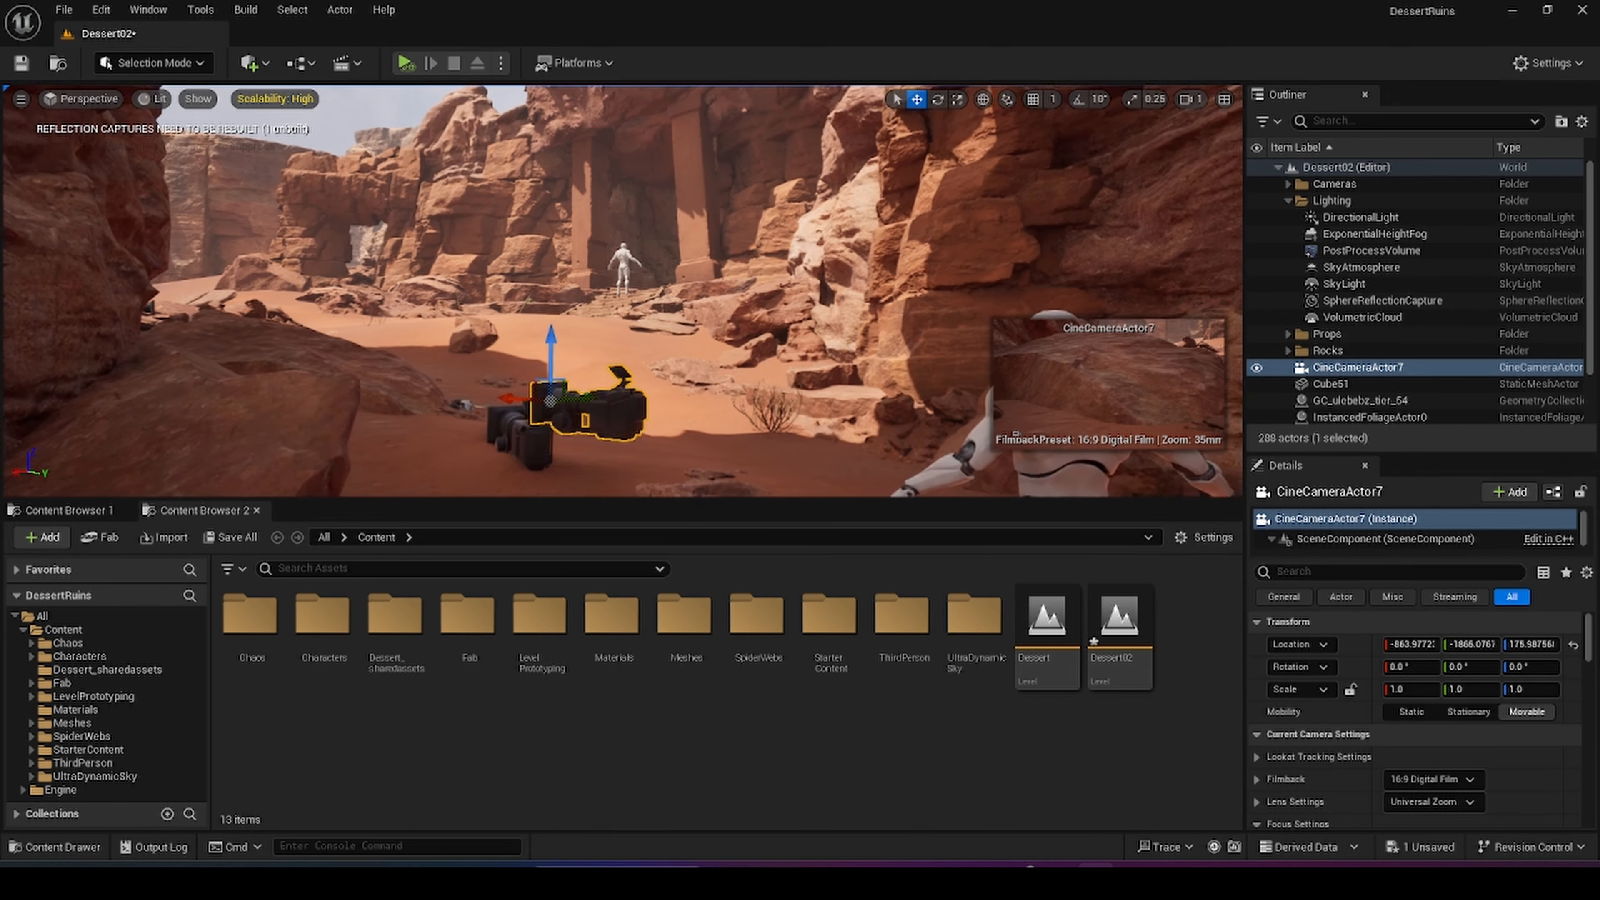
key("a")
key("d")
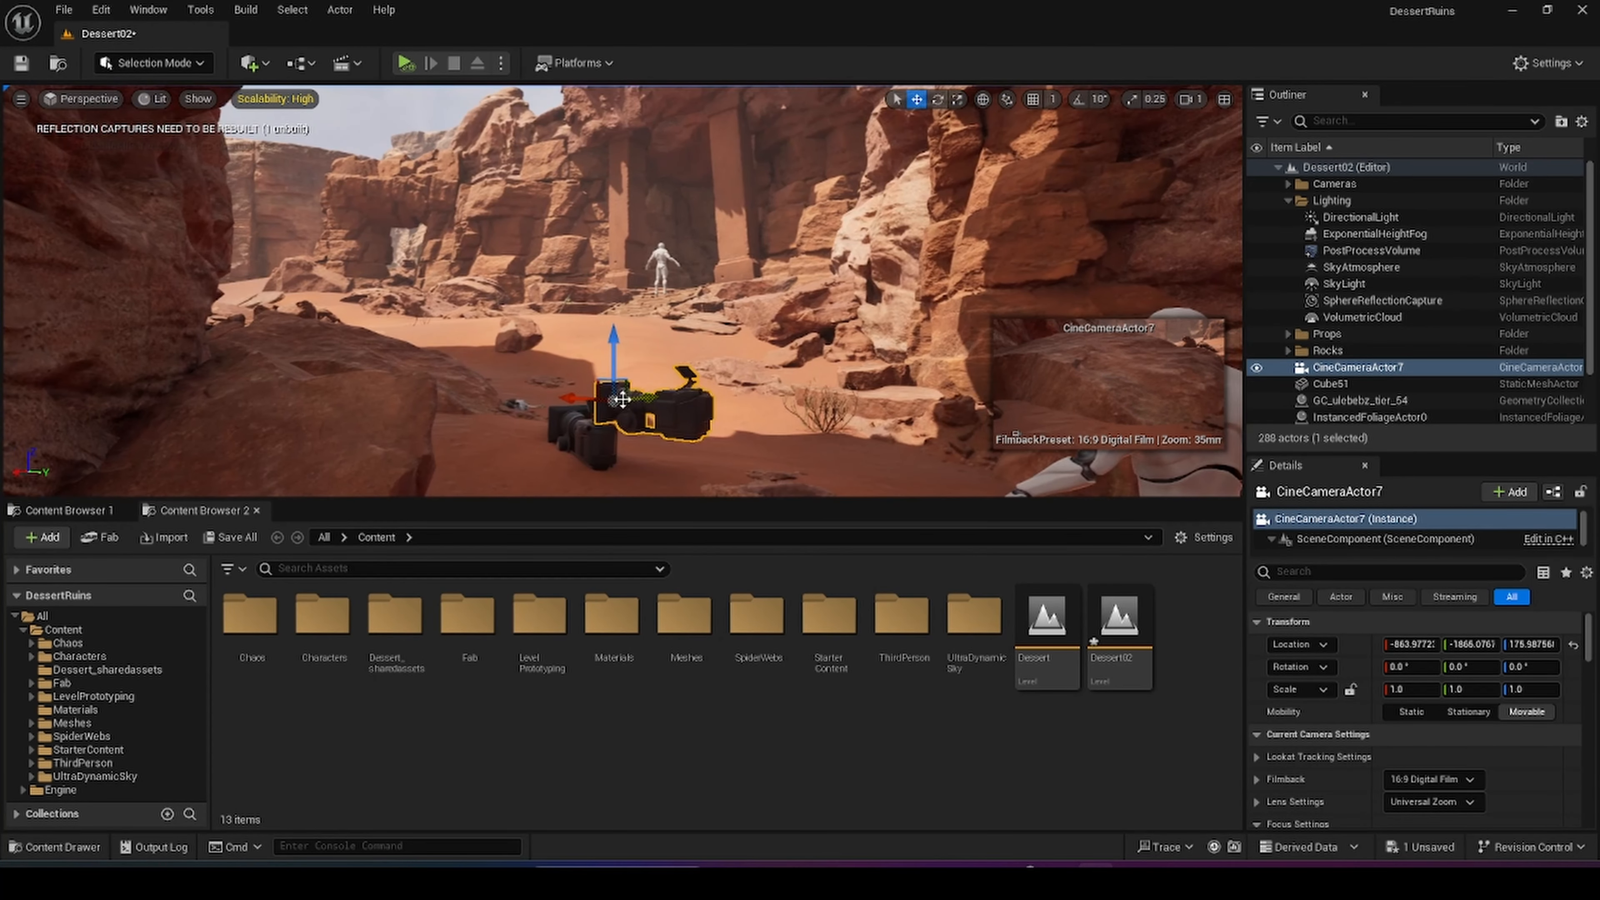
left_click_drag(565, 403, 775, 418)
key("e")
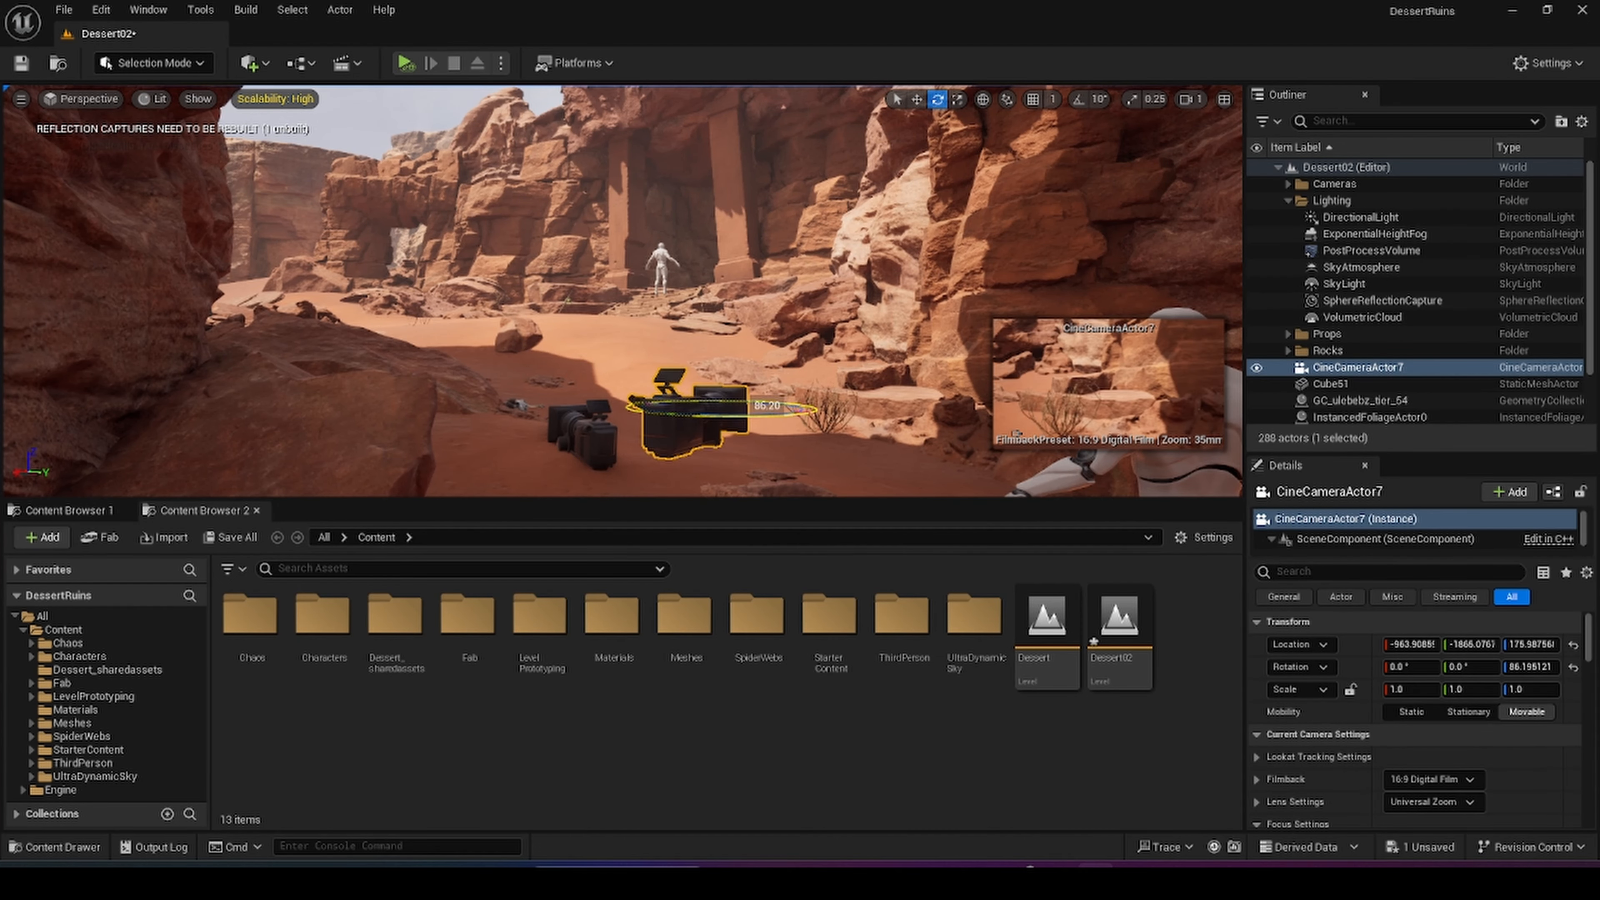
key("w")
left_click_drag(716, 363, 712, 207)
key("e")
key("w")
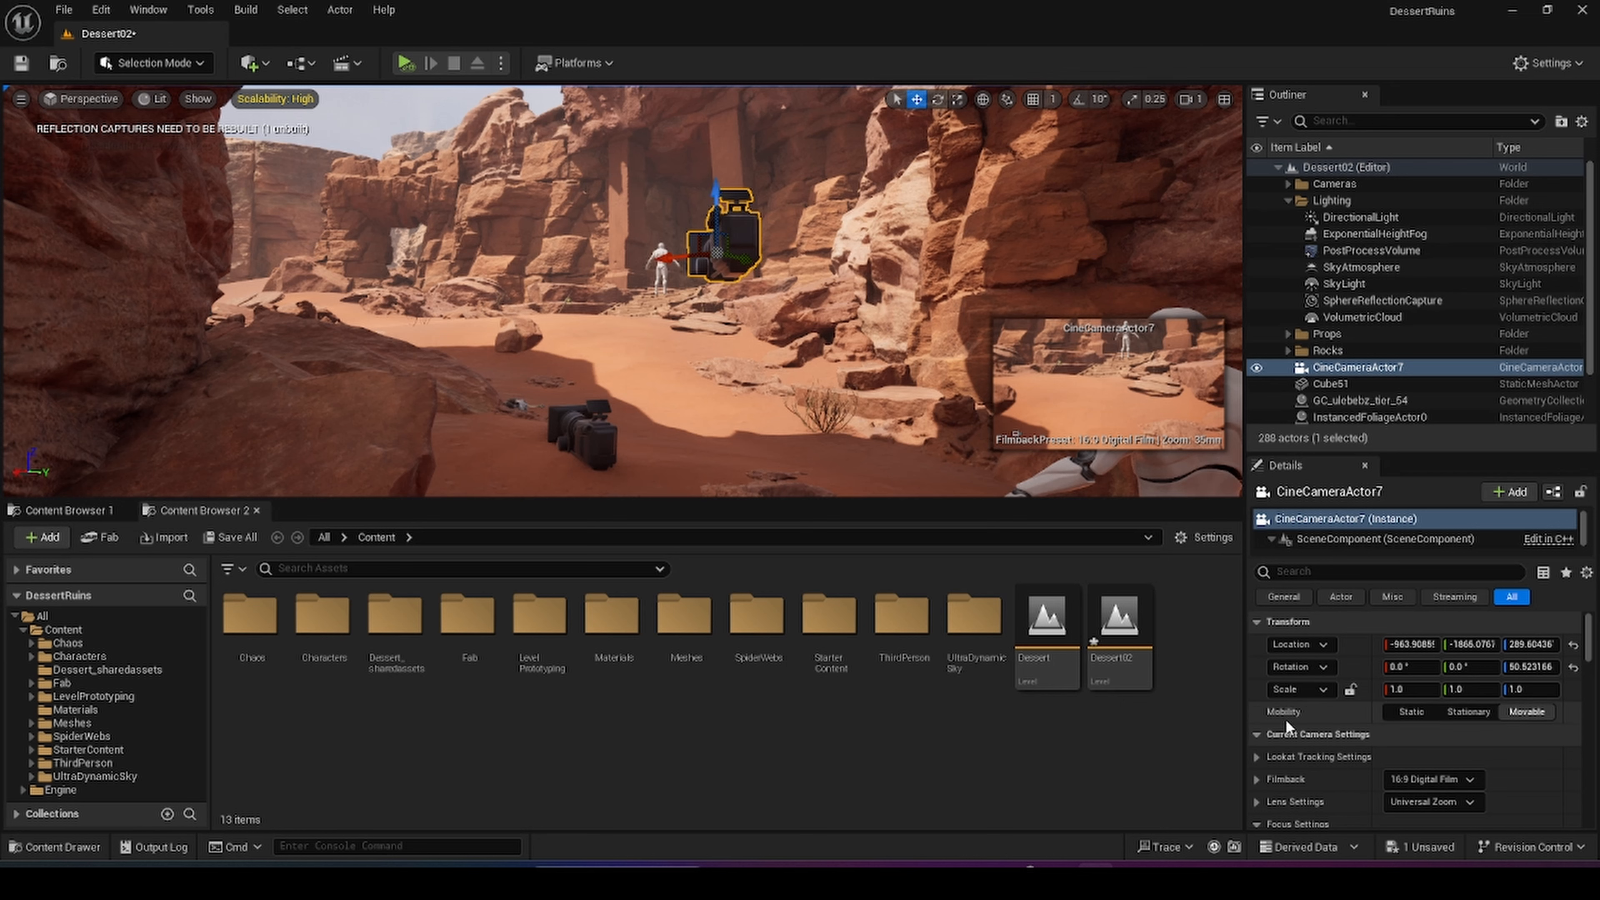
- Set the new cine camera's lens settings to the 30mm Prime f/1.4 preset
left_click_drag(1380, 450, 1380, 287)
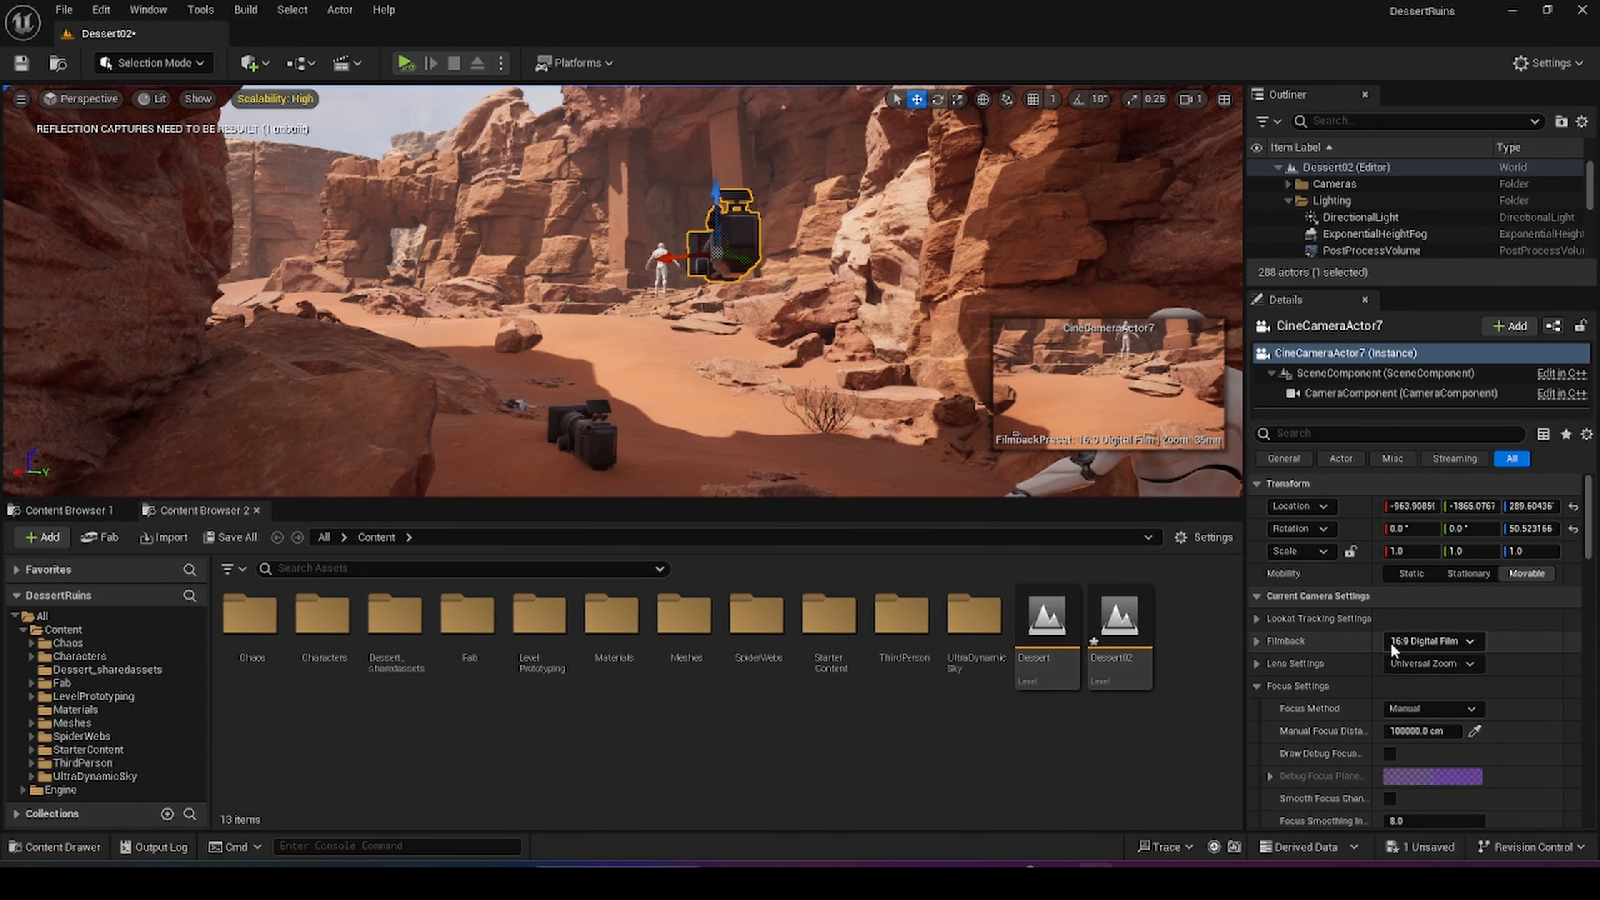
scroll(1398, 718, "down", 2)
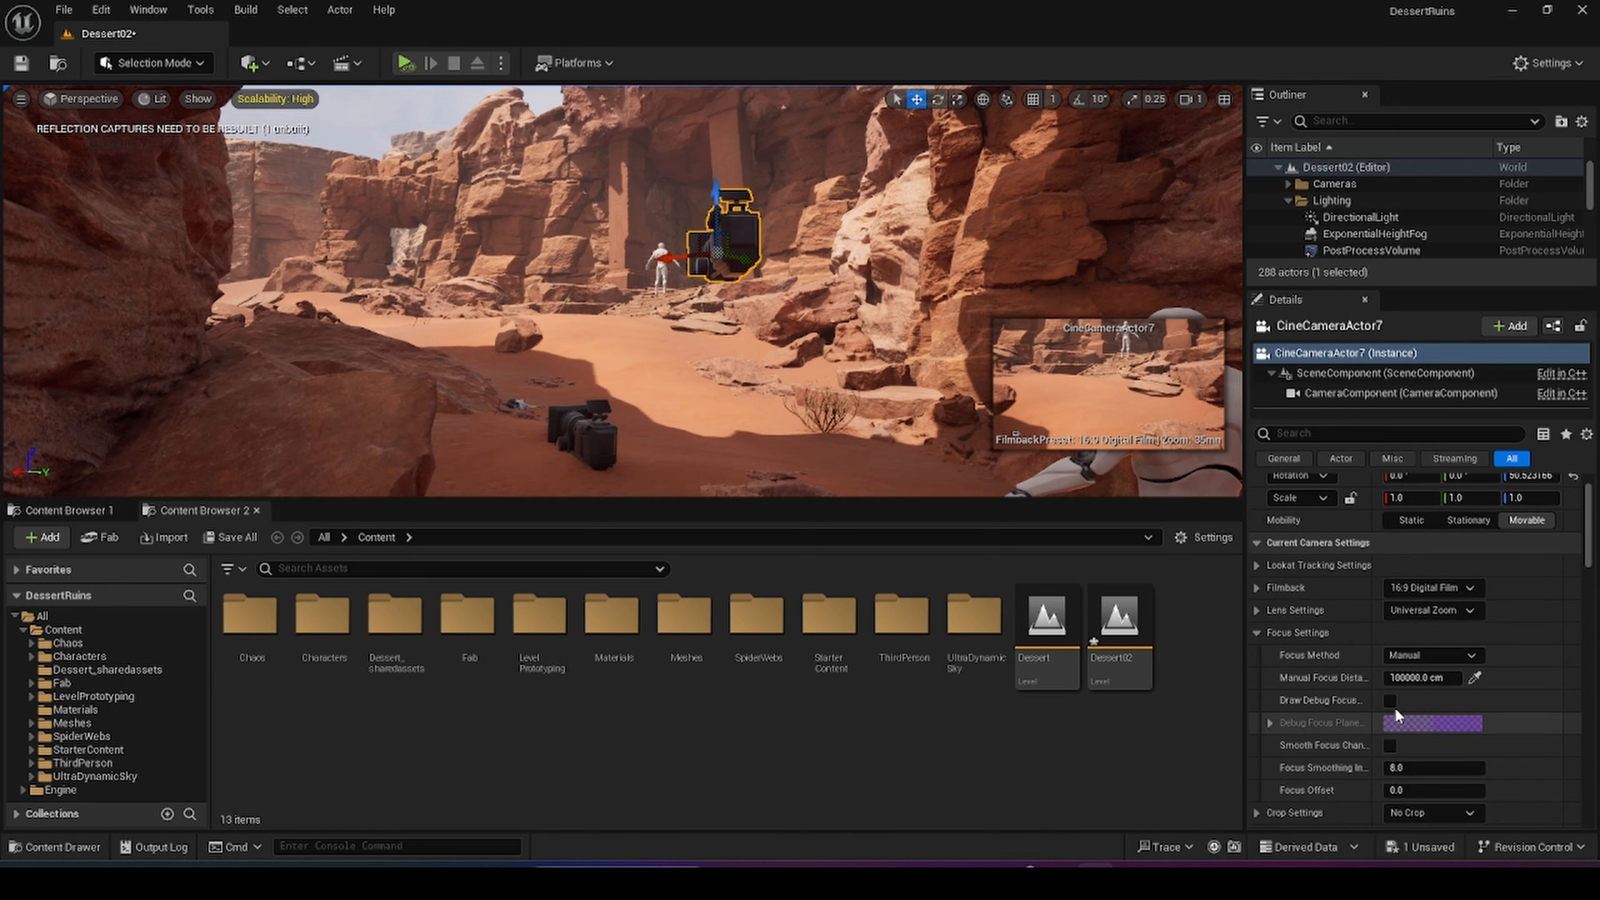
left_click(1429, 611)
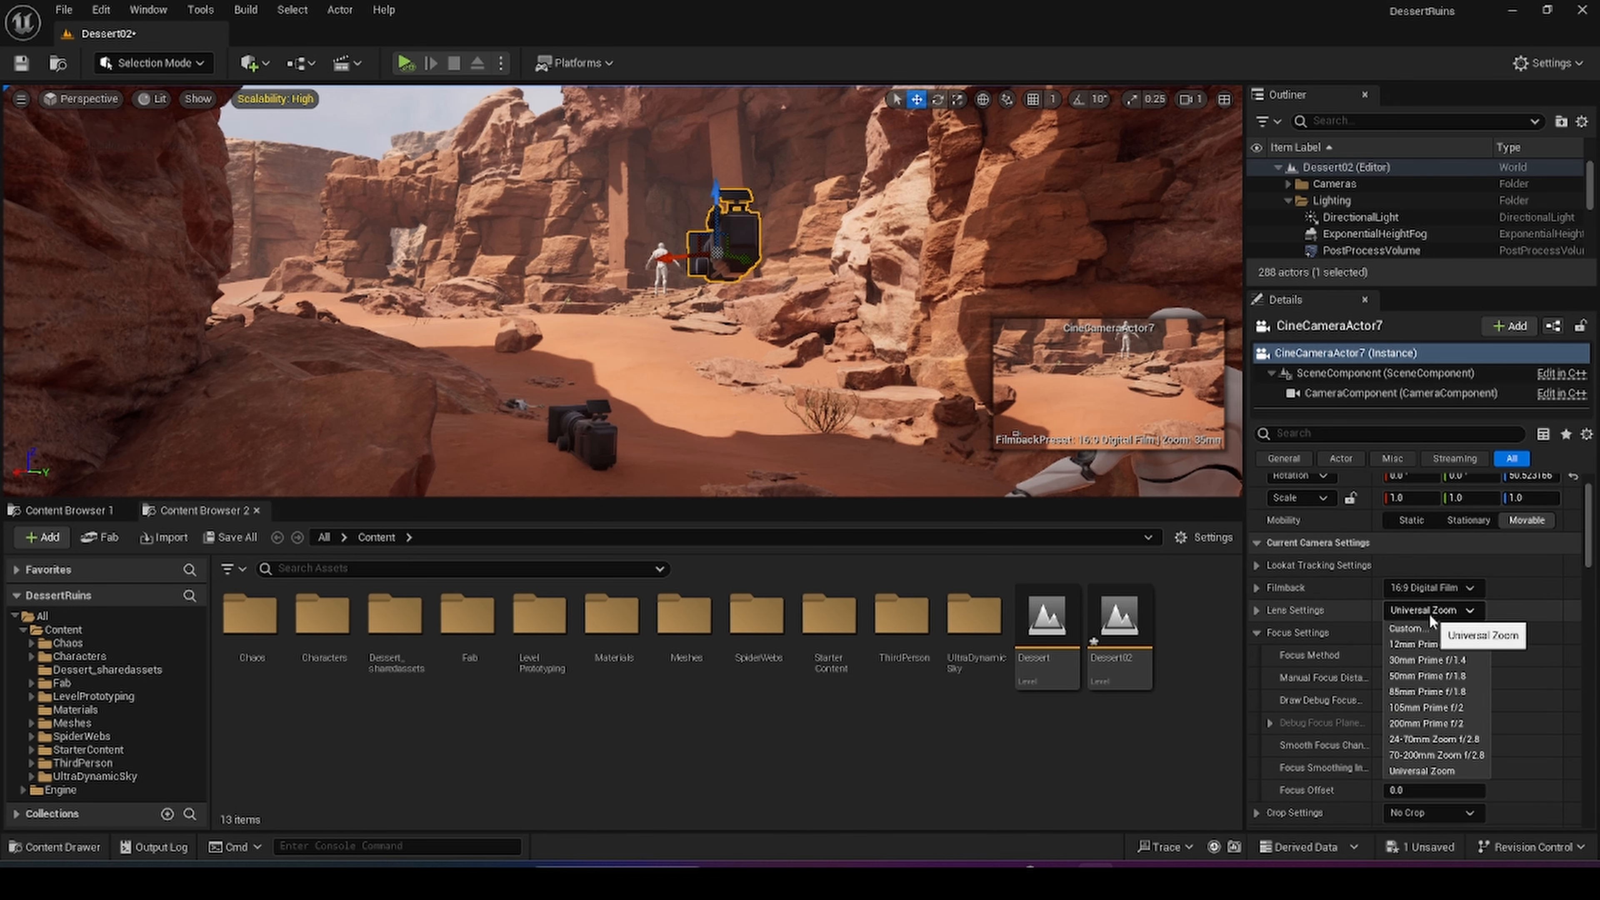
left_click(1433, 660)
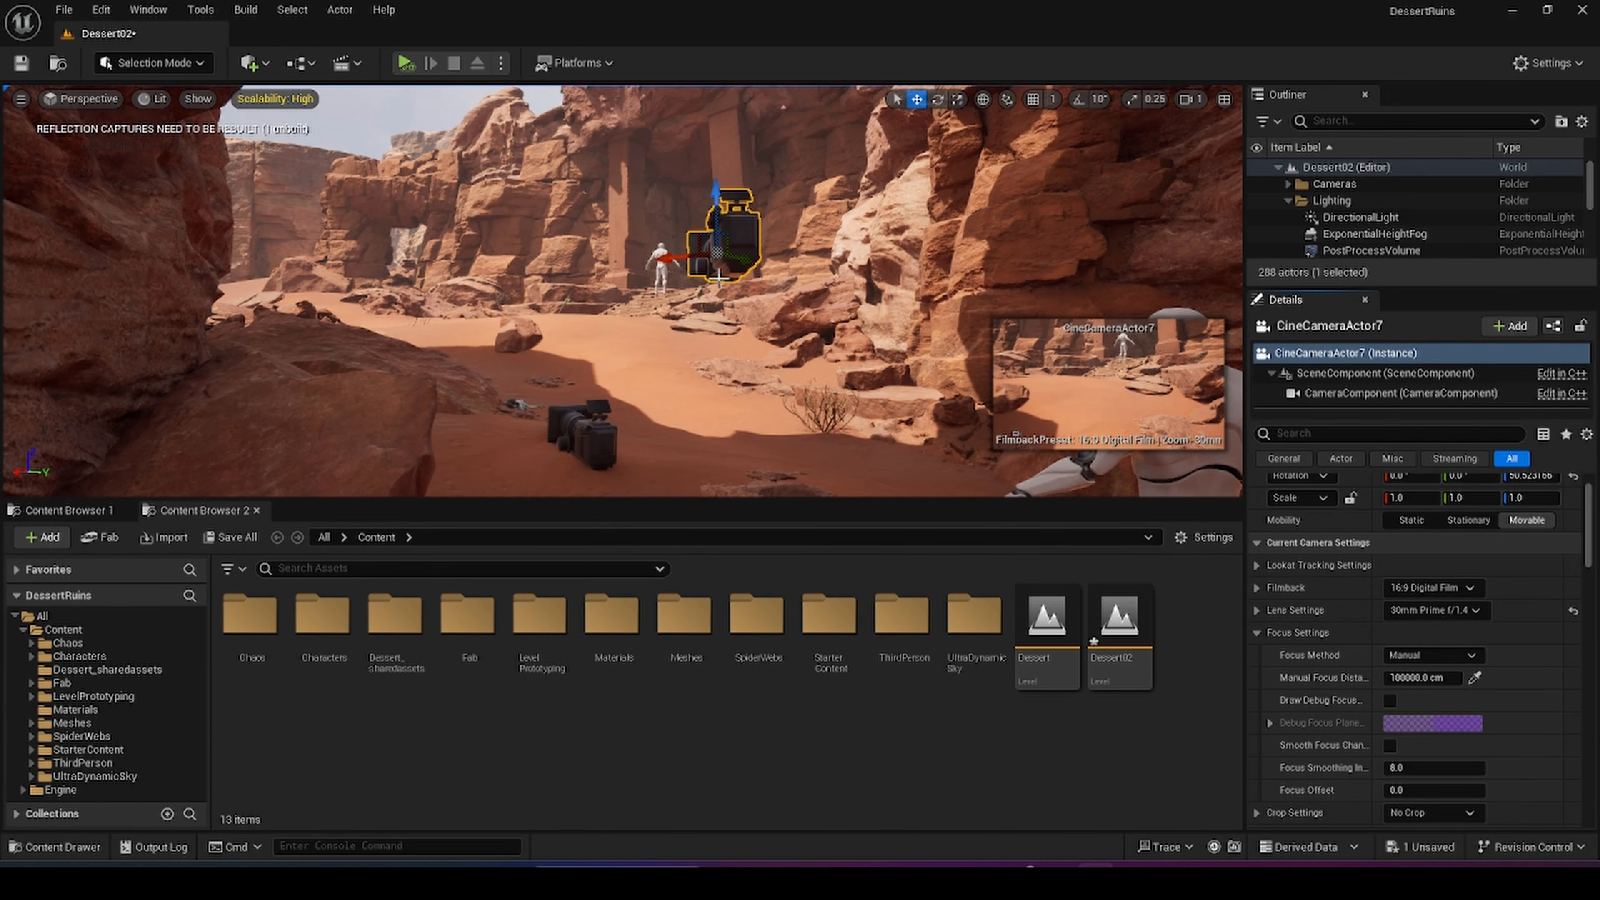
- Shift the new cine camera slightly along its Y axis and switch the viewport to pilot CineCameraActor7
mouse_move(740, 275)
right_mouse_down()
mouse_move(839, 275)
mouse_move(733, 268)
right_mouse_up()
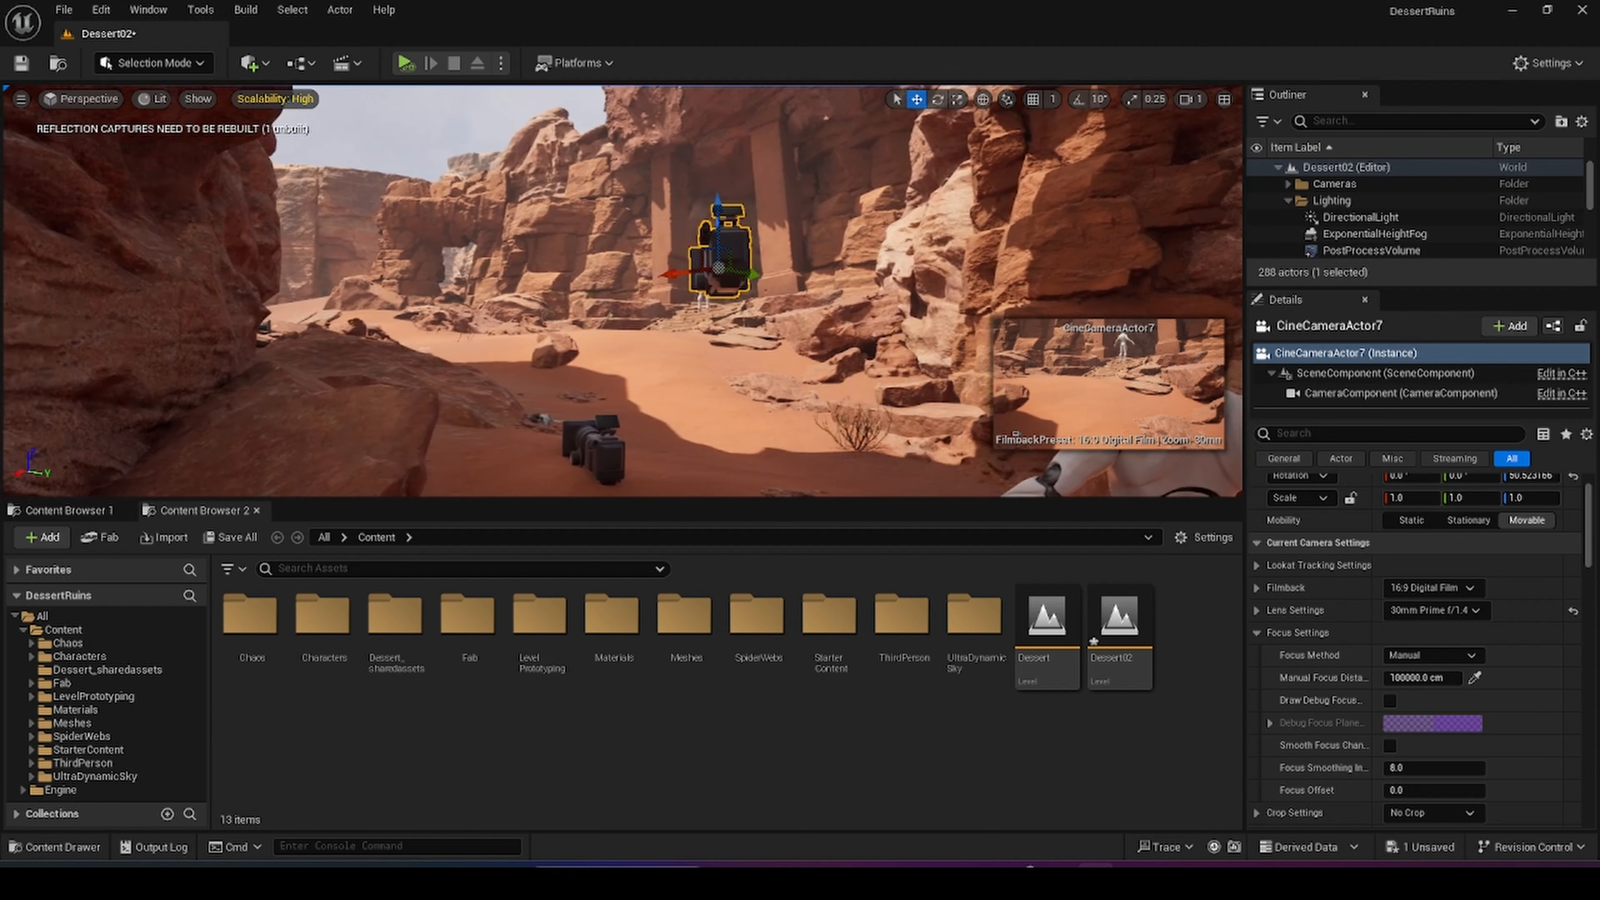
left_click_drag(748, 273, 725, 309)
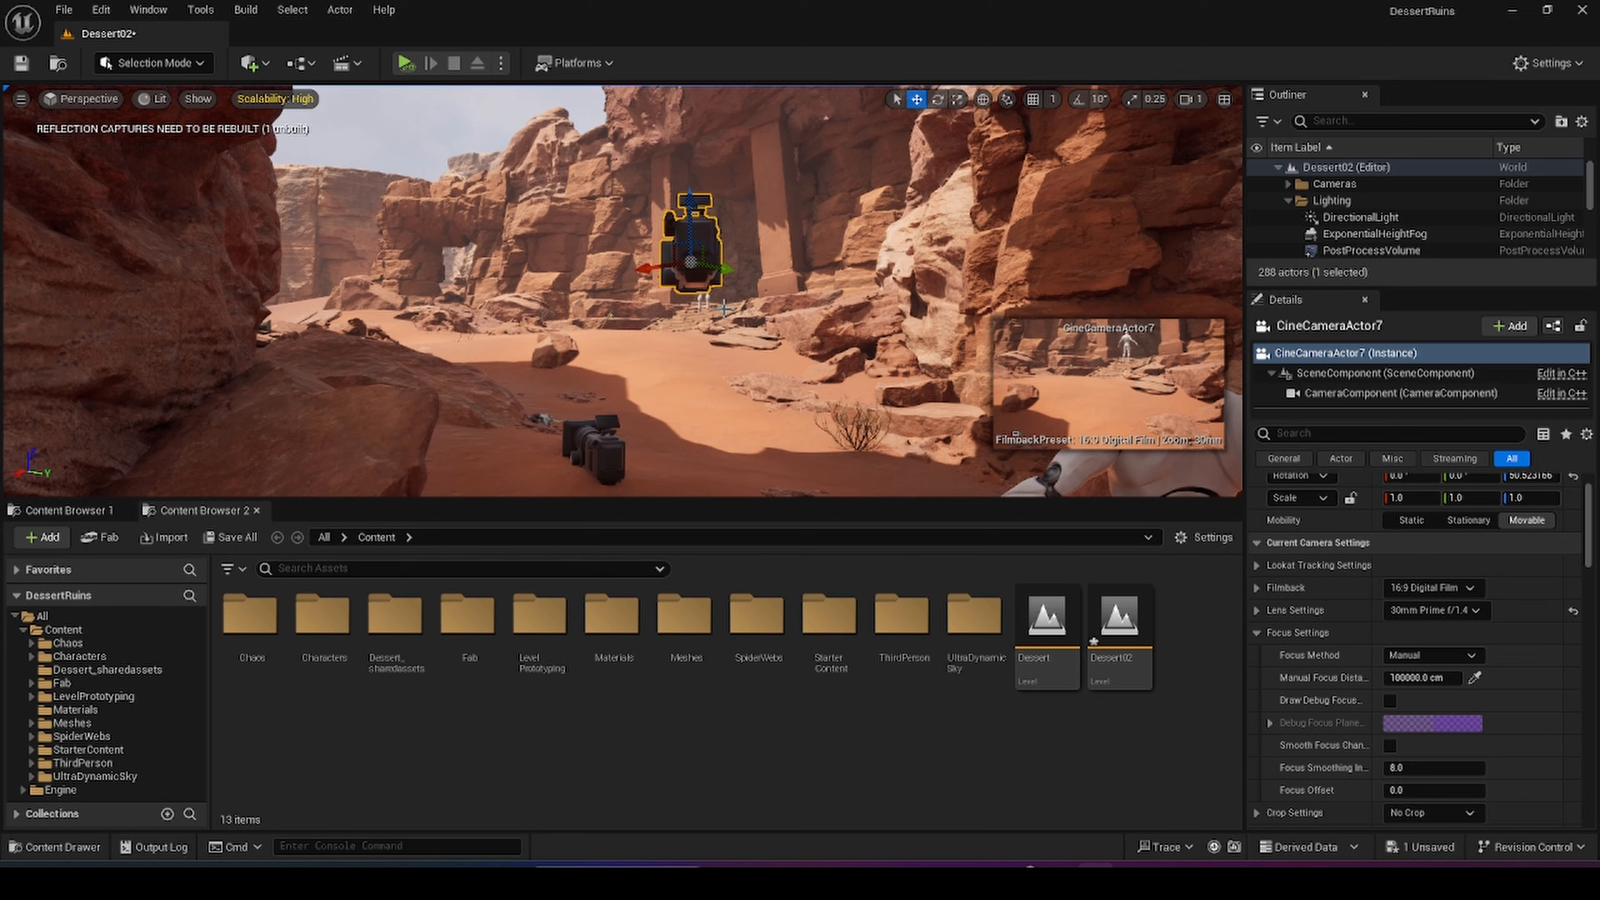
left_click(89, 99)
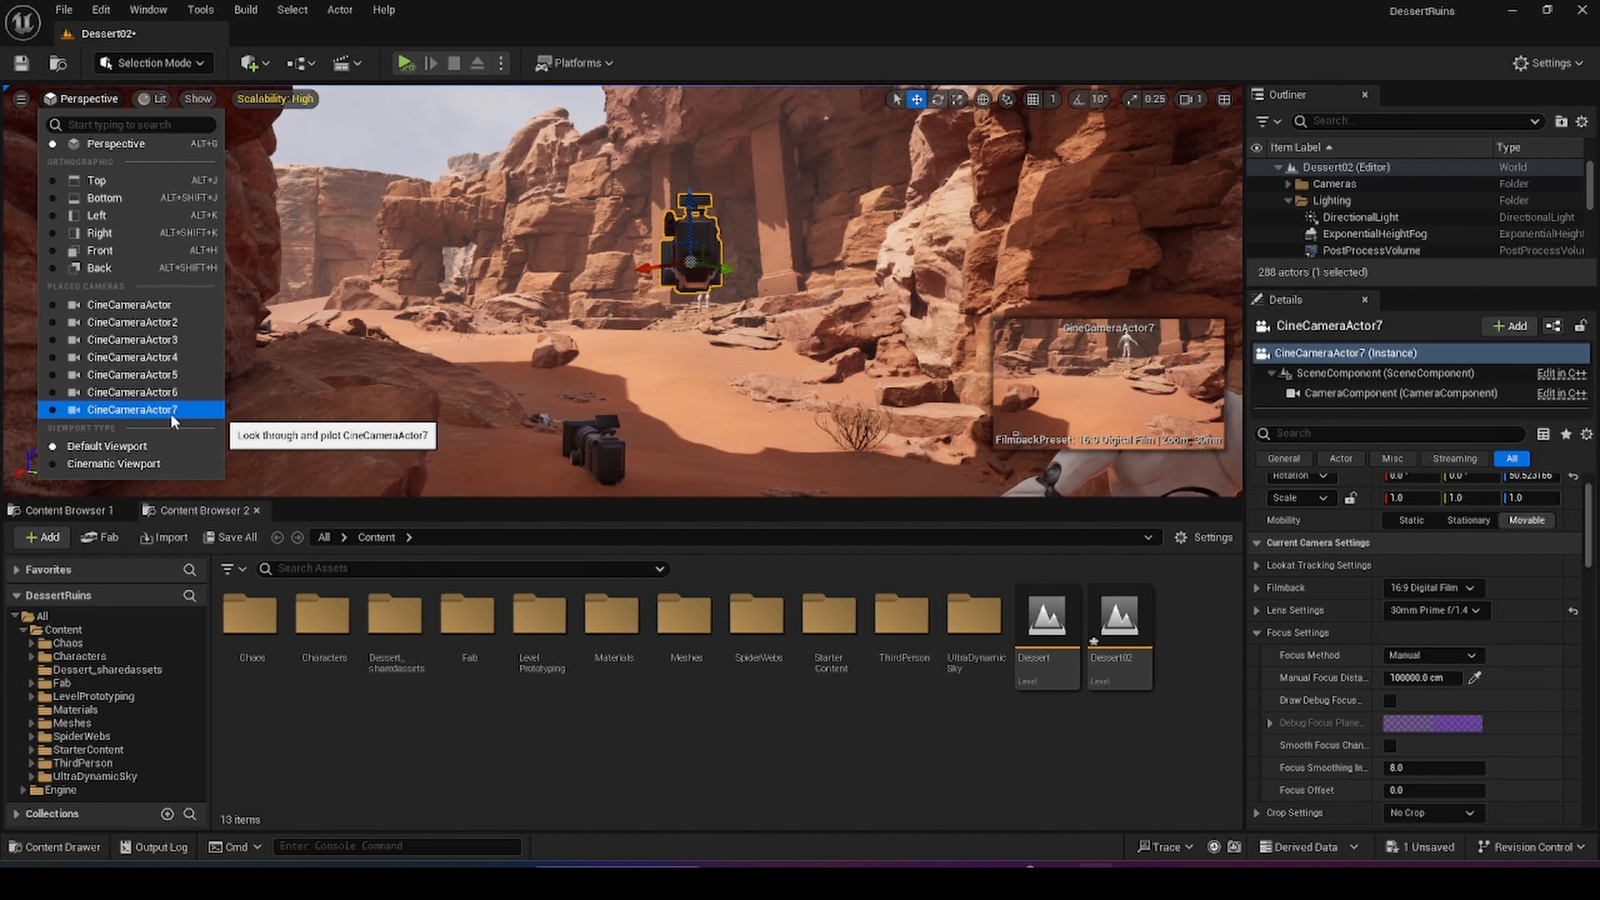
left_click(133, 410)
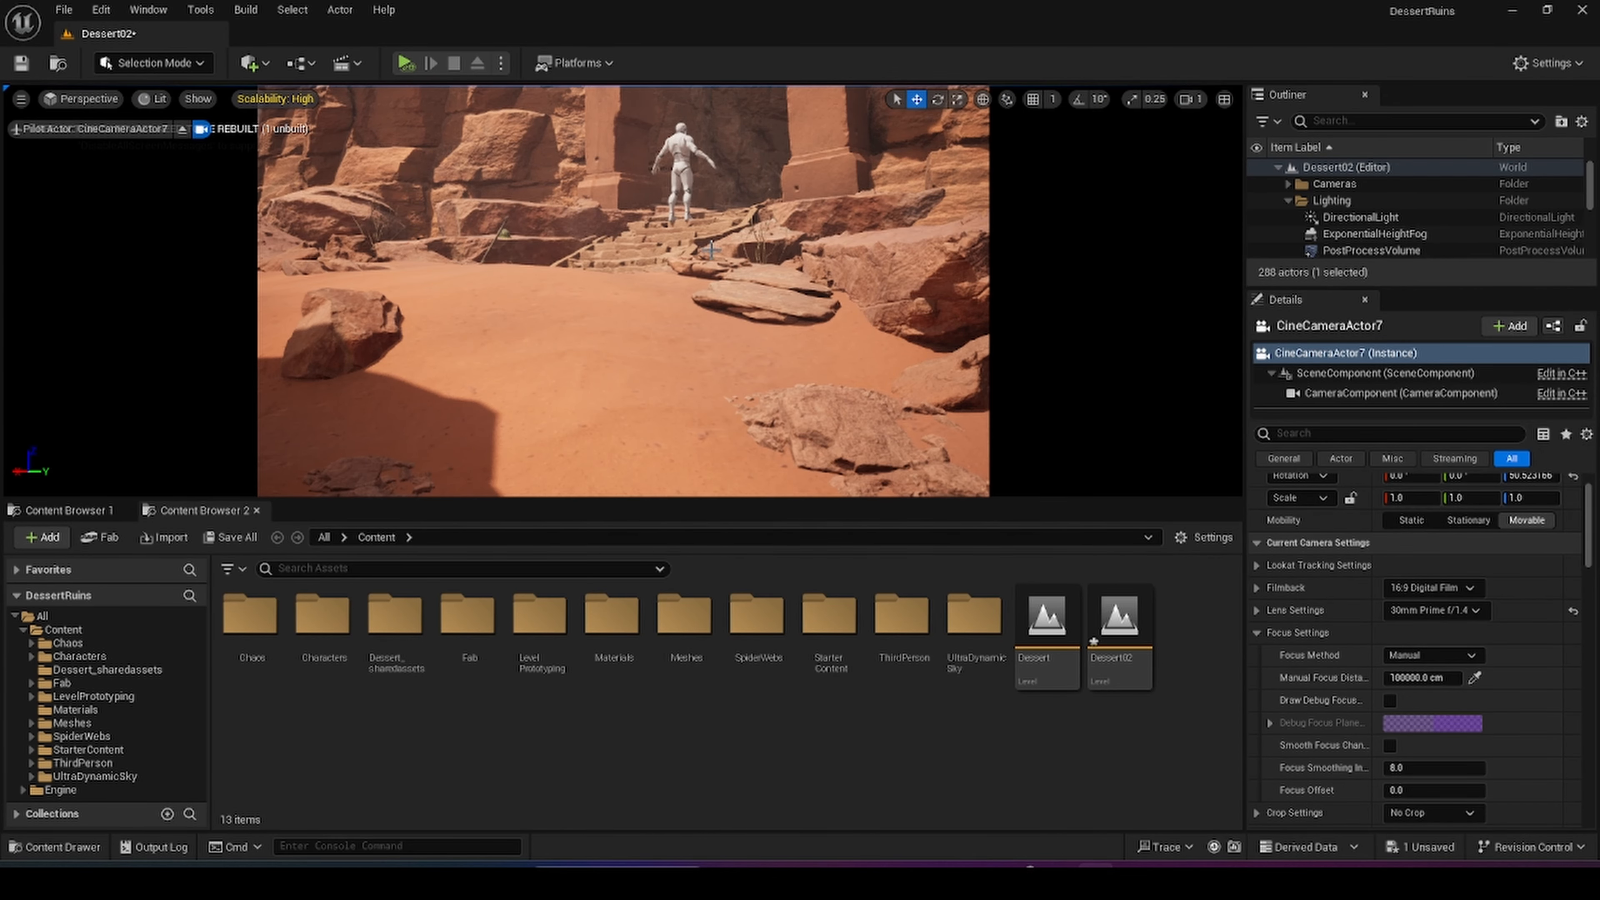
- Fly the piloted camera backwards and turn it to frame both mannequins and the columns within the rock arch
key("s")
mouse_move(711, 251)
right_mouse_down()
mouse_move(671, 244)
mouse_move(657, 296)
mouse_move(641, 276)
mouse_move(672, 234)
mouse_move(708, 242)
mouse_move(721, 258)
mouse_move(696, 295)
mouse_move(695, 205)
mouse_move(714, 234)
right_mouse_up()
key("d")
key("s")
key("s")
key("d")
key("a")
key("w")
key("d")
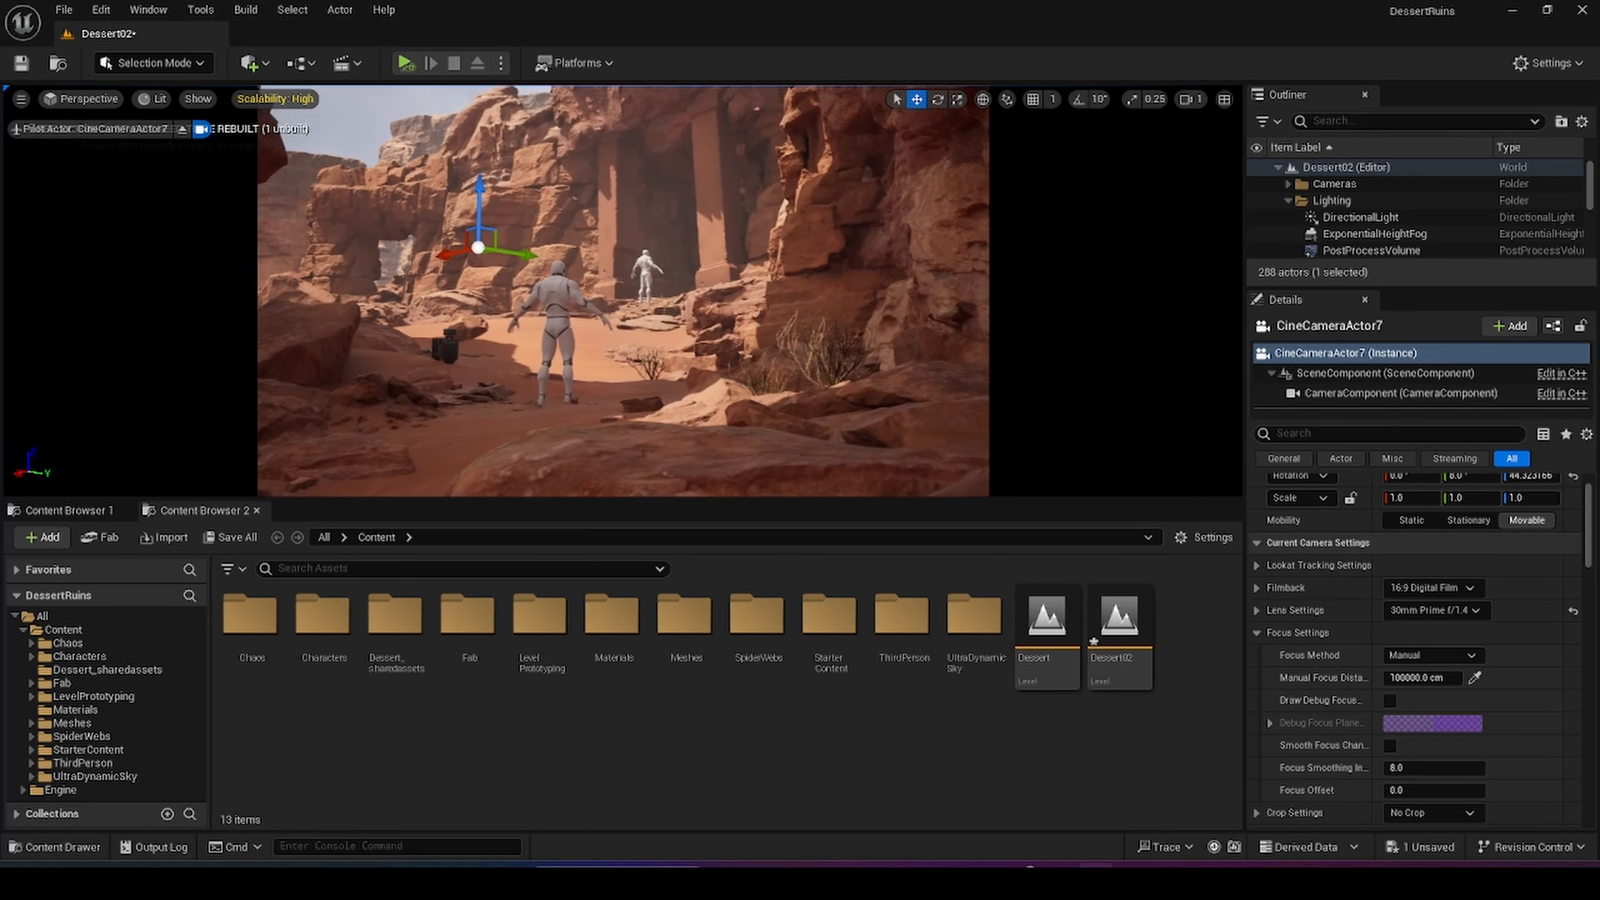
right_click_drag(624, 290, 579, 279)
mouse_move(711, 249)
right_mouse_down()
mouse_move(689, 239)
mouse_move(711, 353)
mouse_move(737, 287)
mouse_move(710, 249)
right_mouse_up()
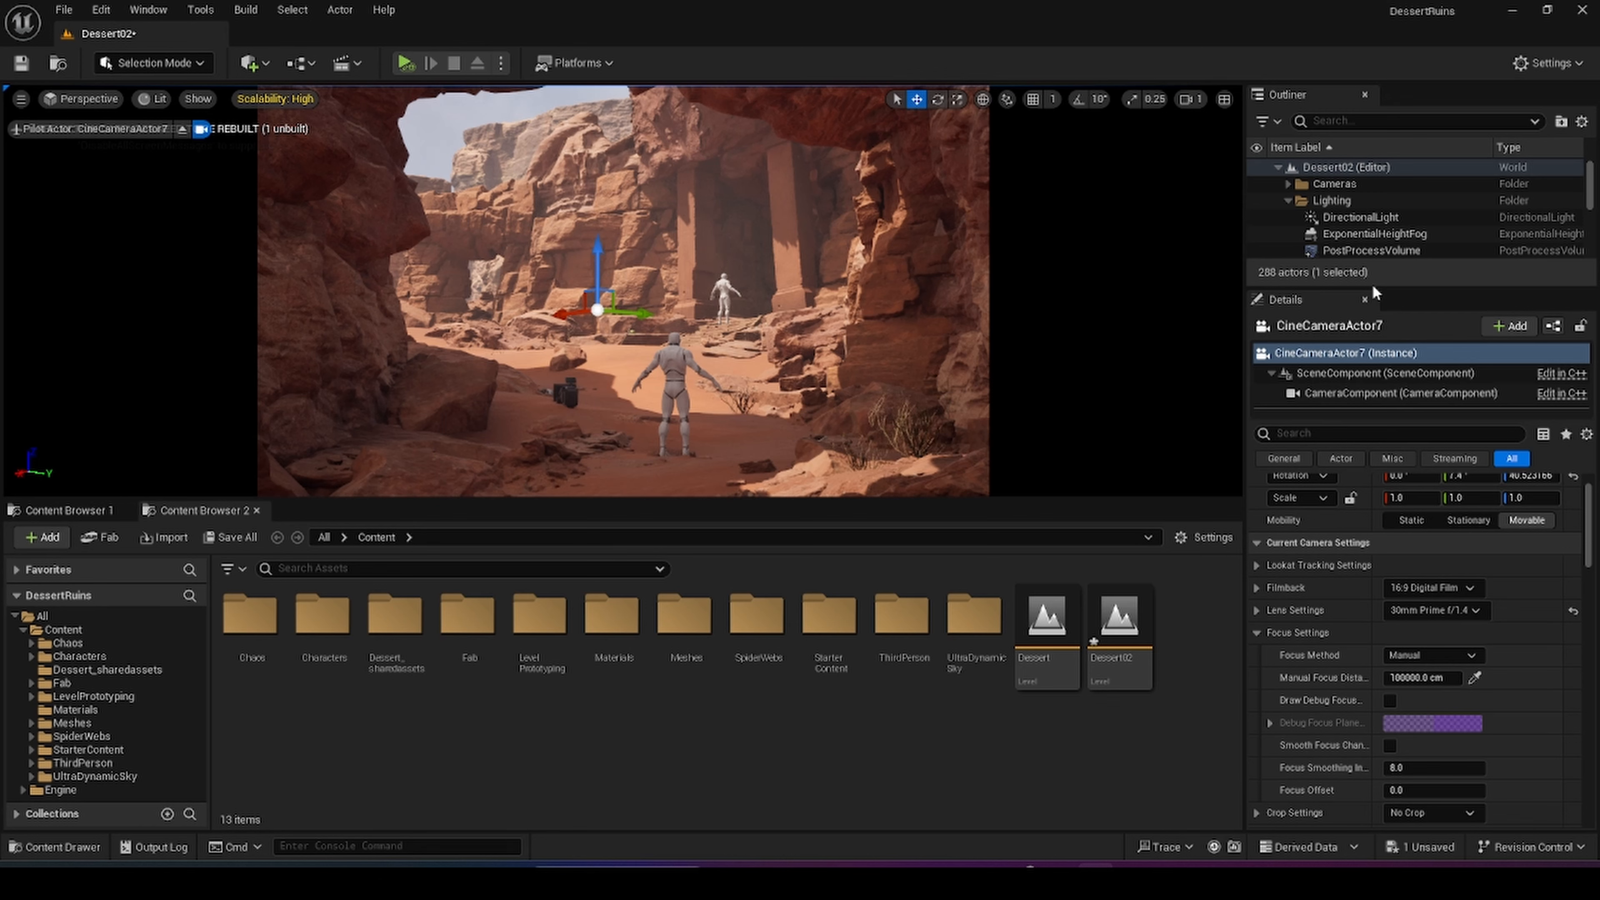
- Turn on Lock Actor Movement for CineCameraActor7
left_click_drag(1376, 286, 1368, 502)
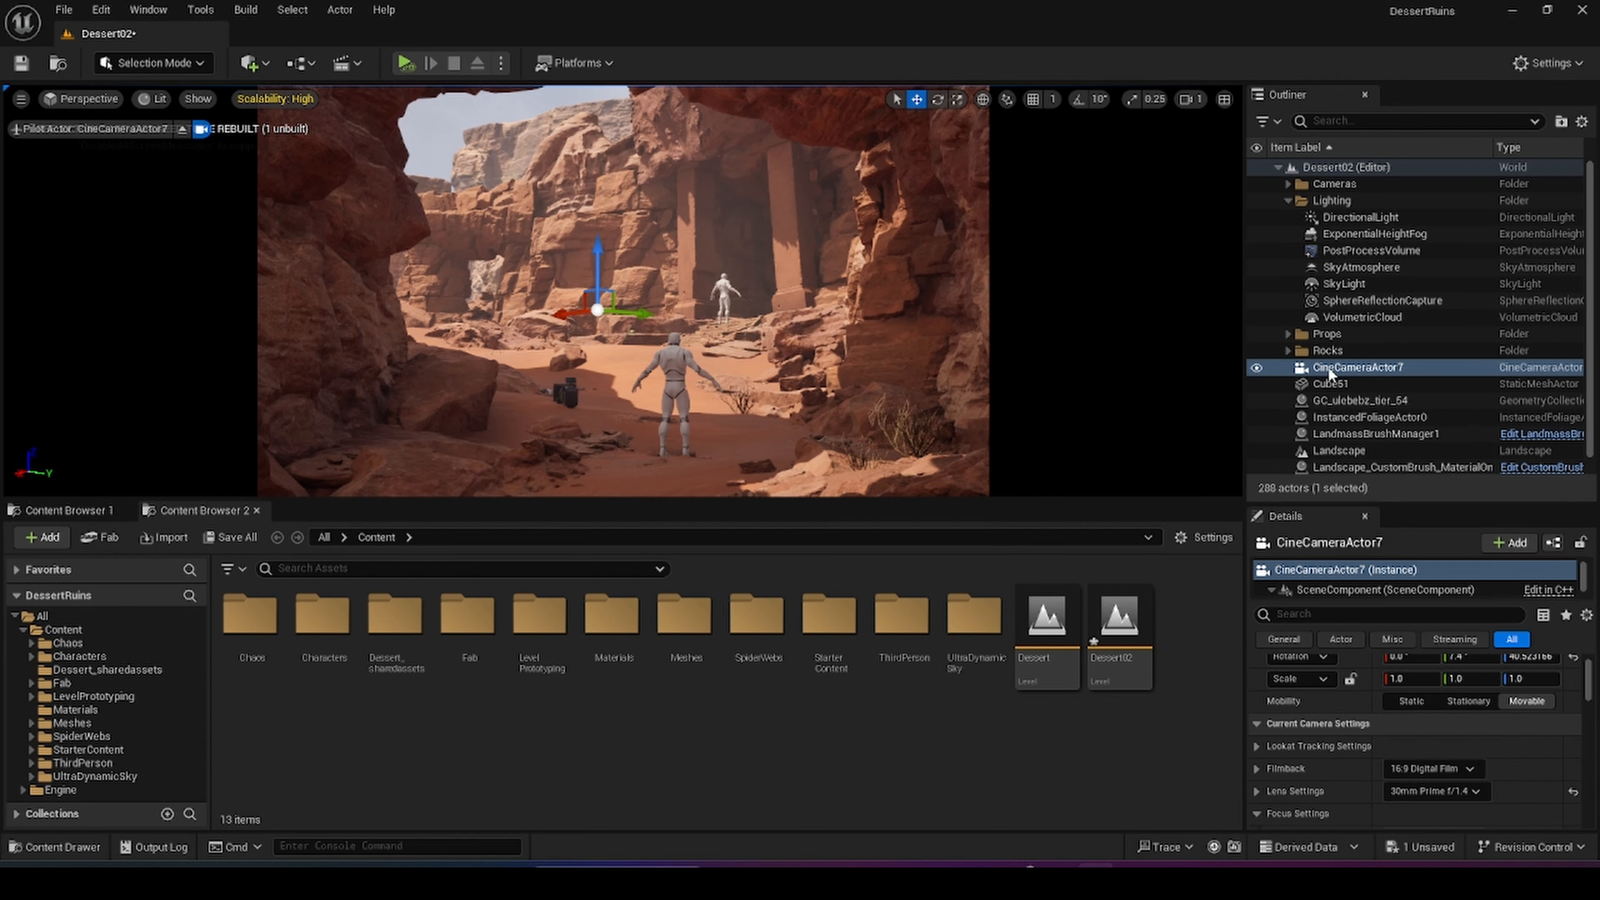
right_click(1352, 372)
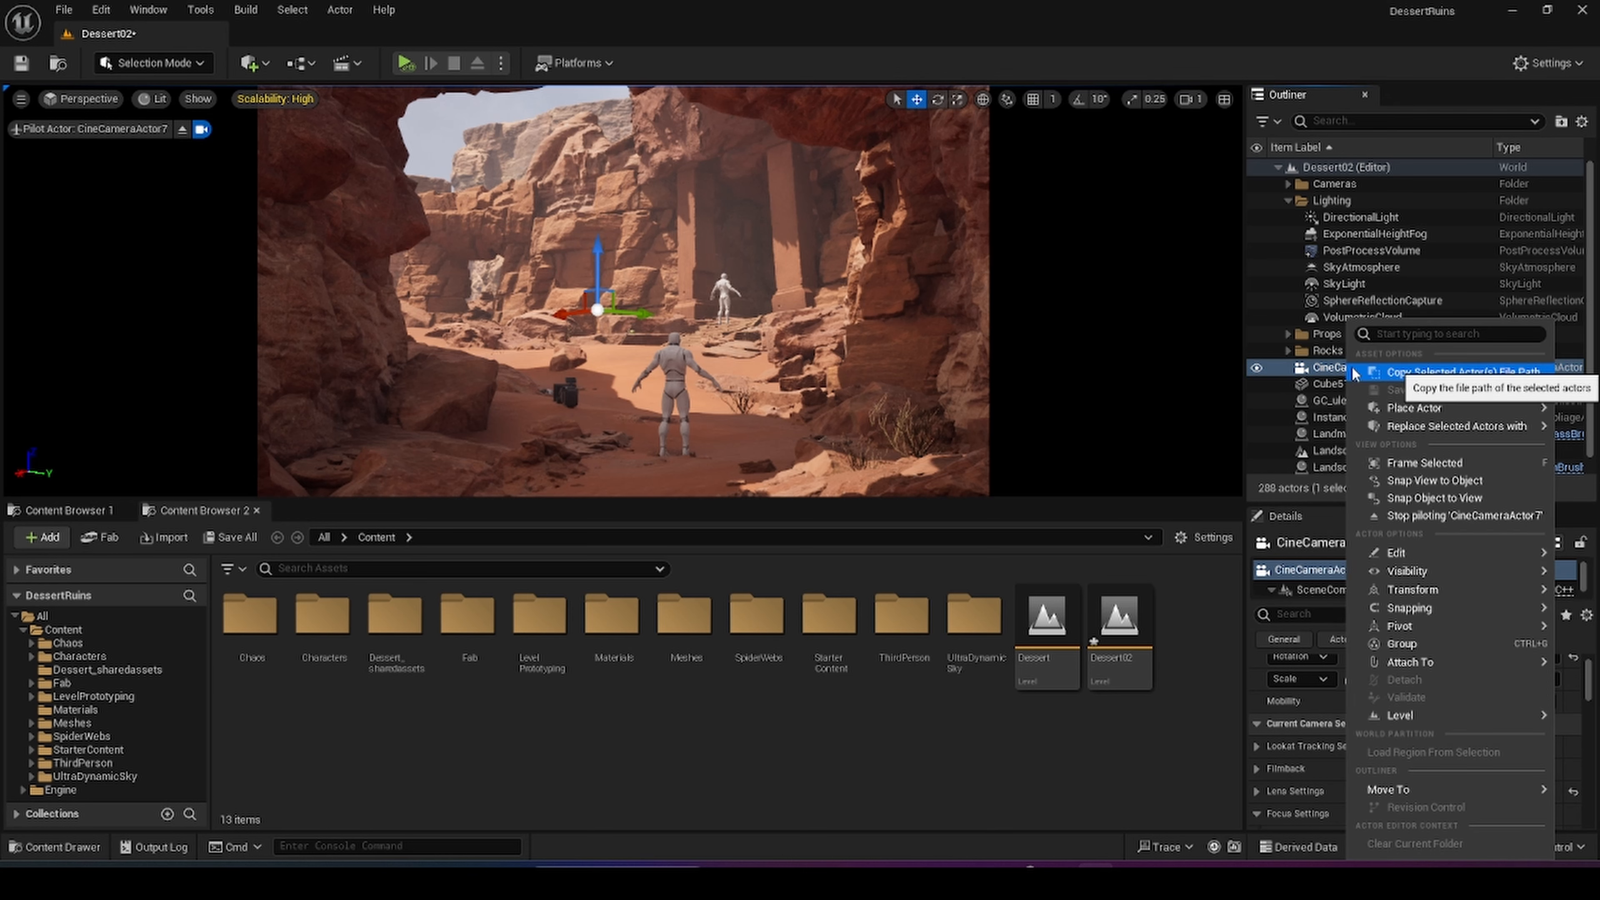
mouse_move(1411, 590)
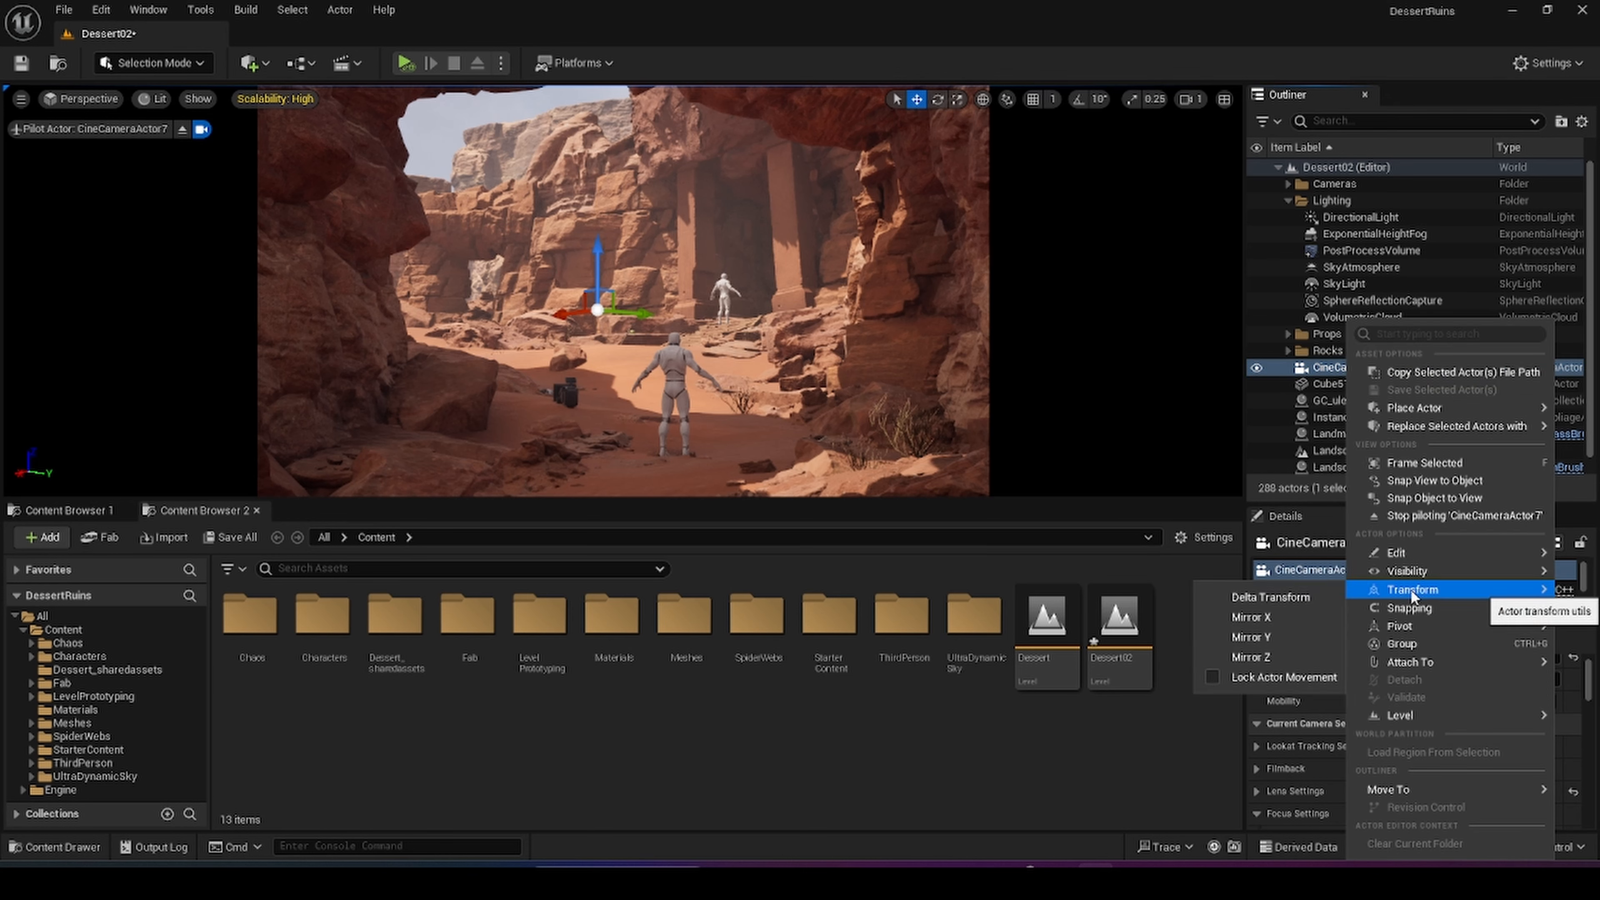
left_click(1210, 677)
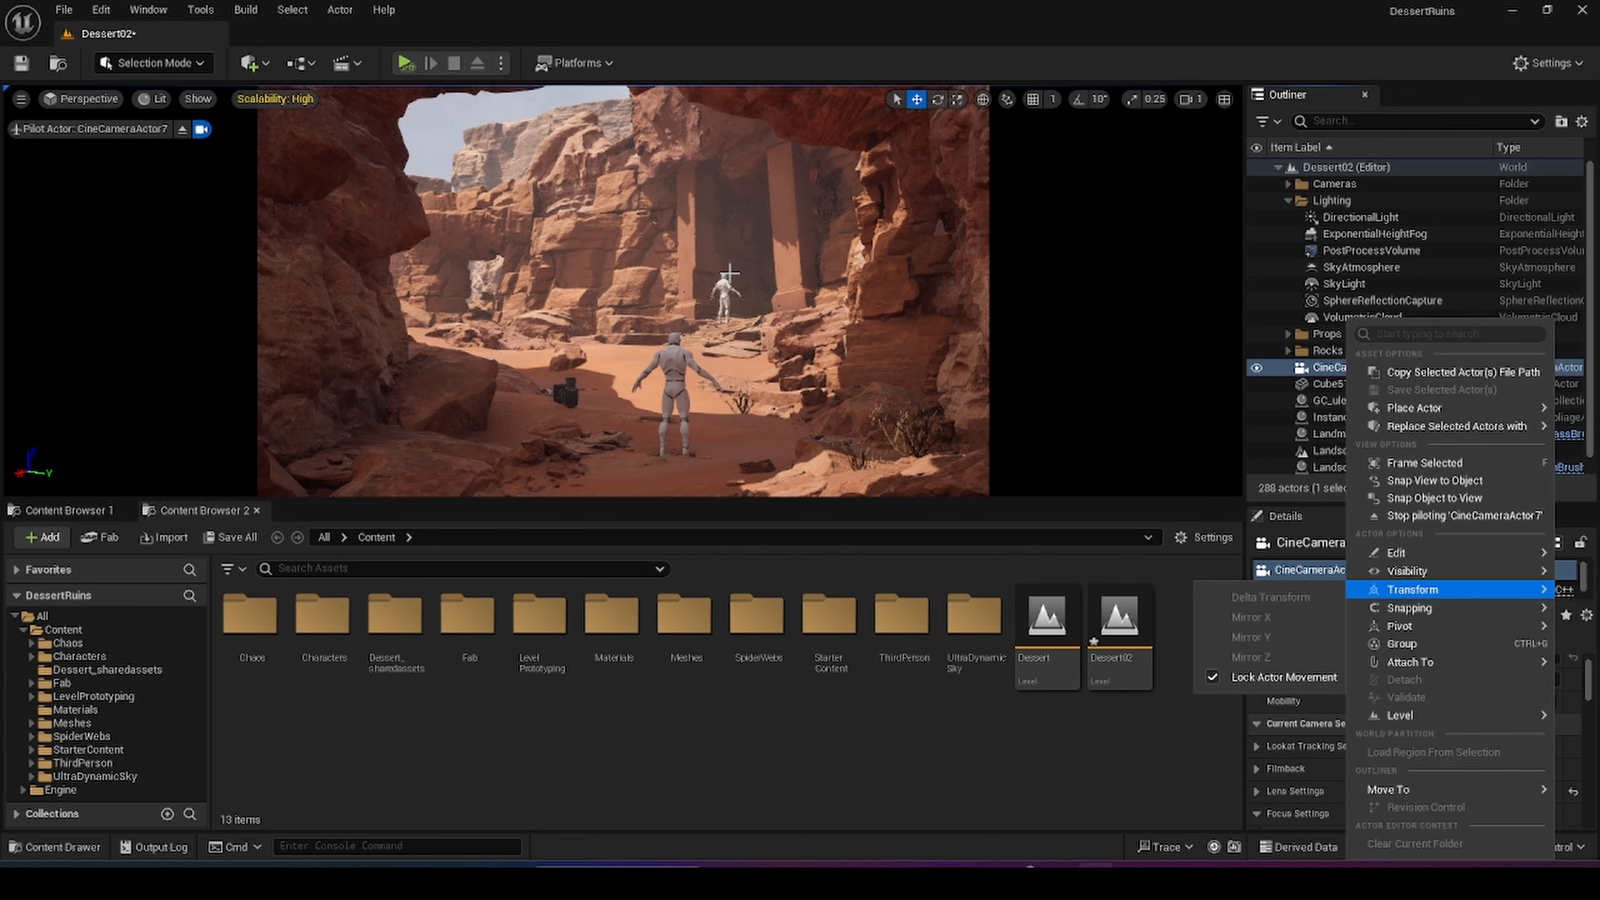
left_click(702, 239)
left_click(701, 240)
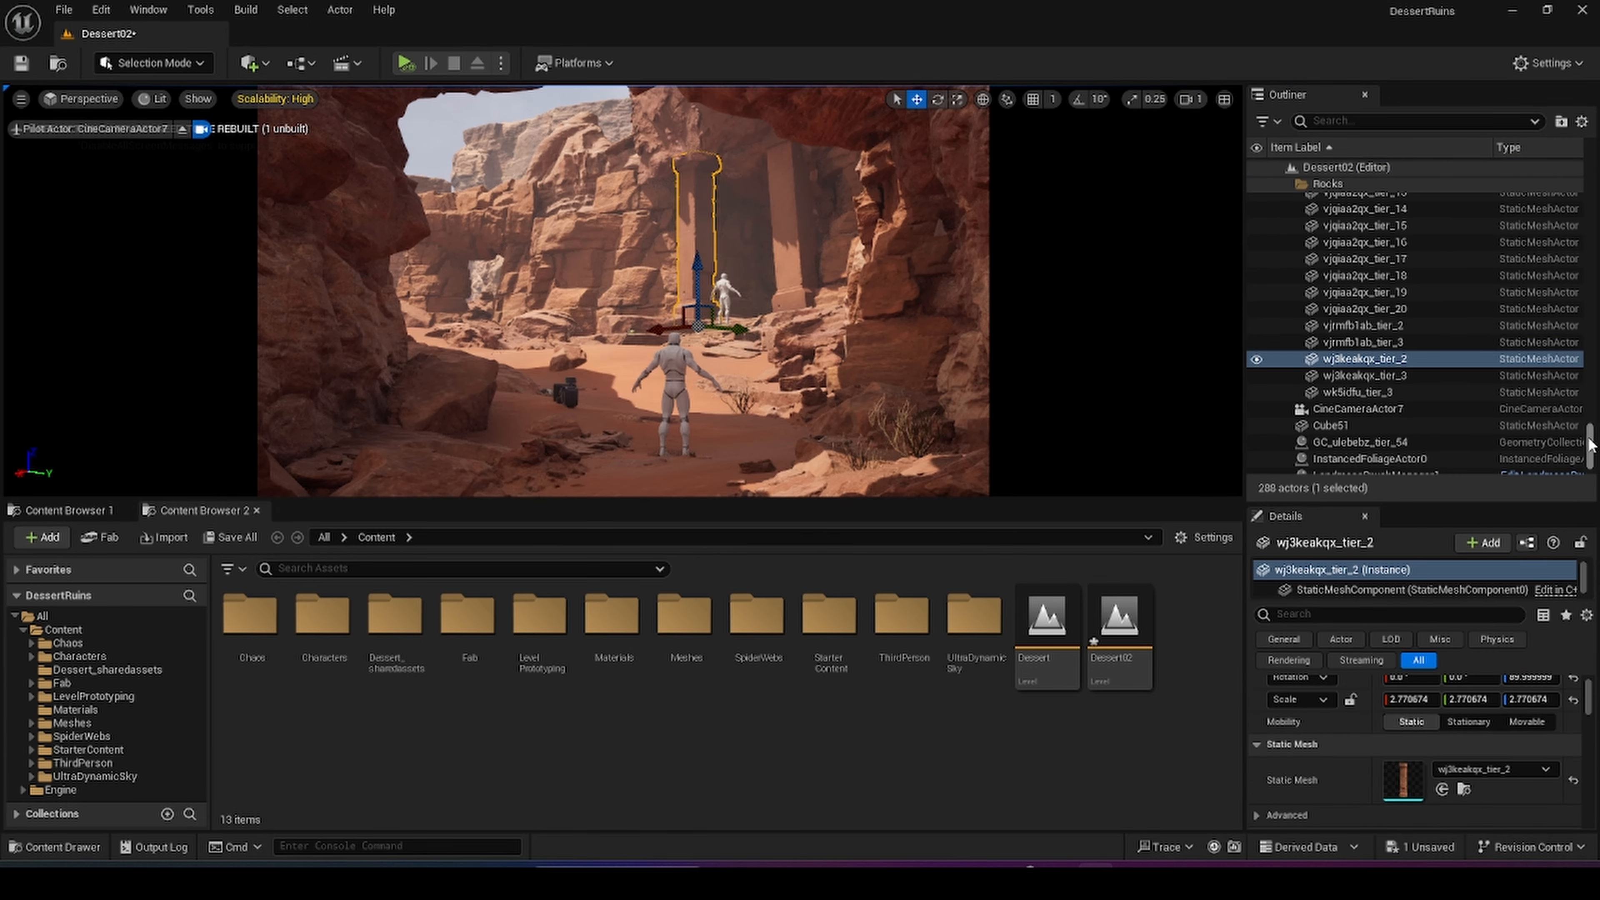
left_click_drag(1590, 446, 1576, 185)
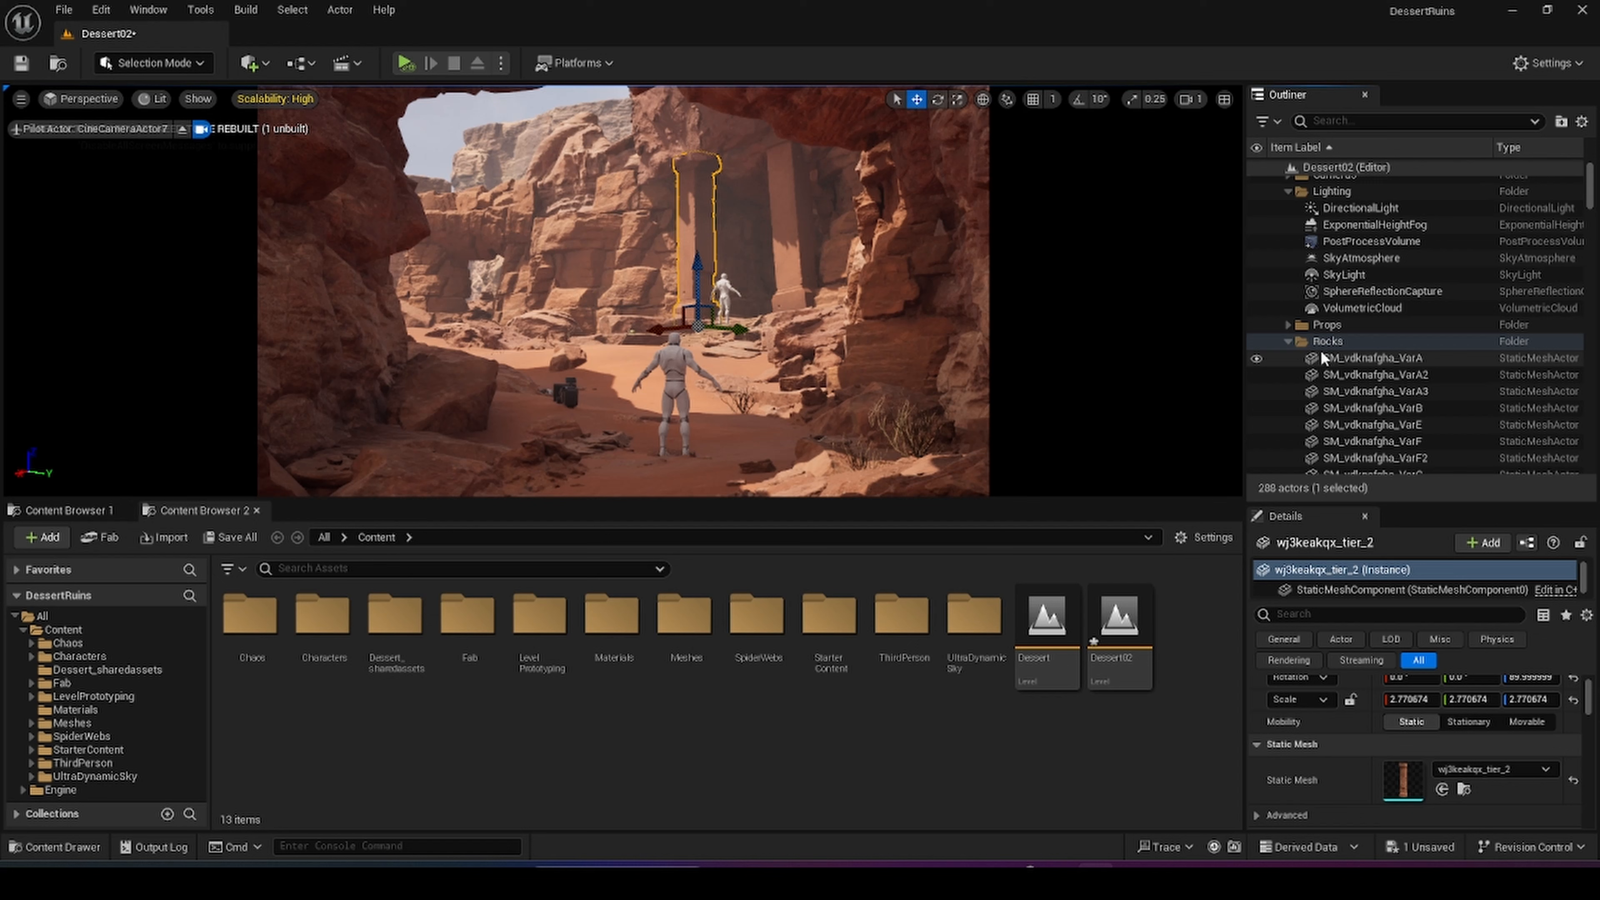
left_click(1289, 342)
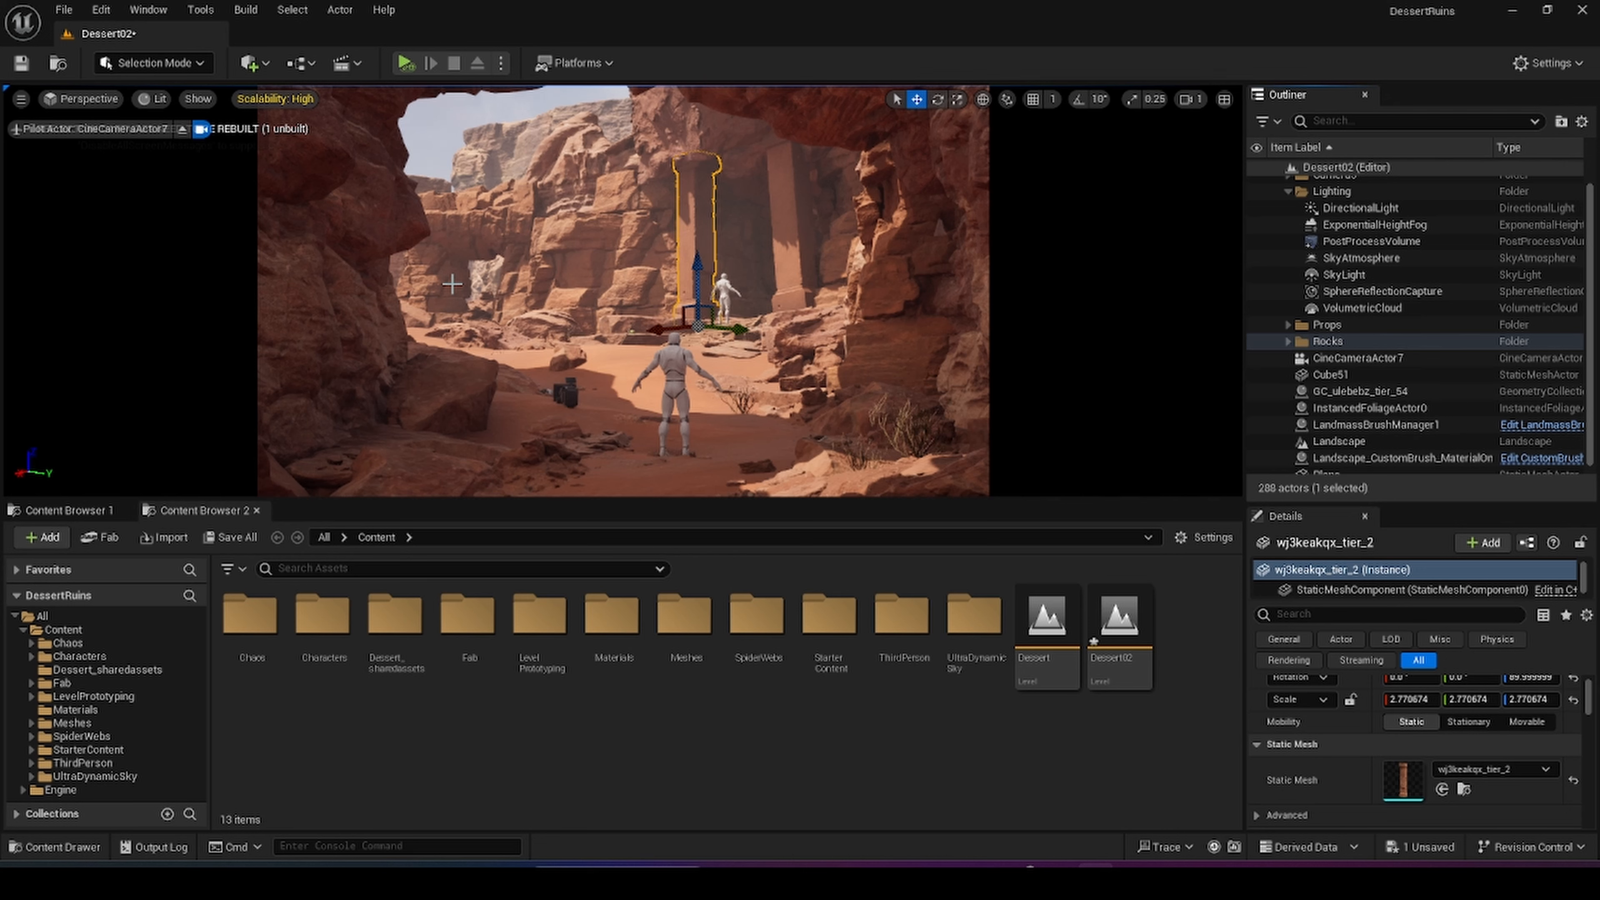
- Change the viewport arrangement to two side-by-side panes
left_click(21, 101)
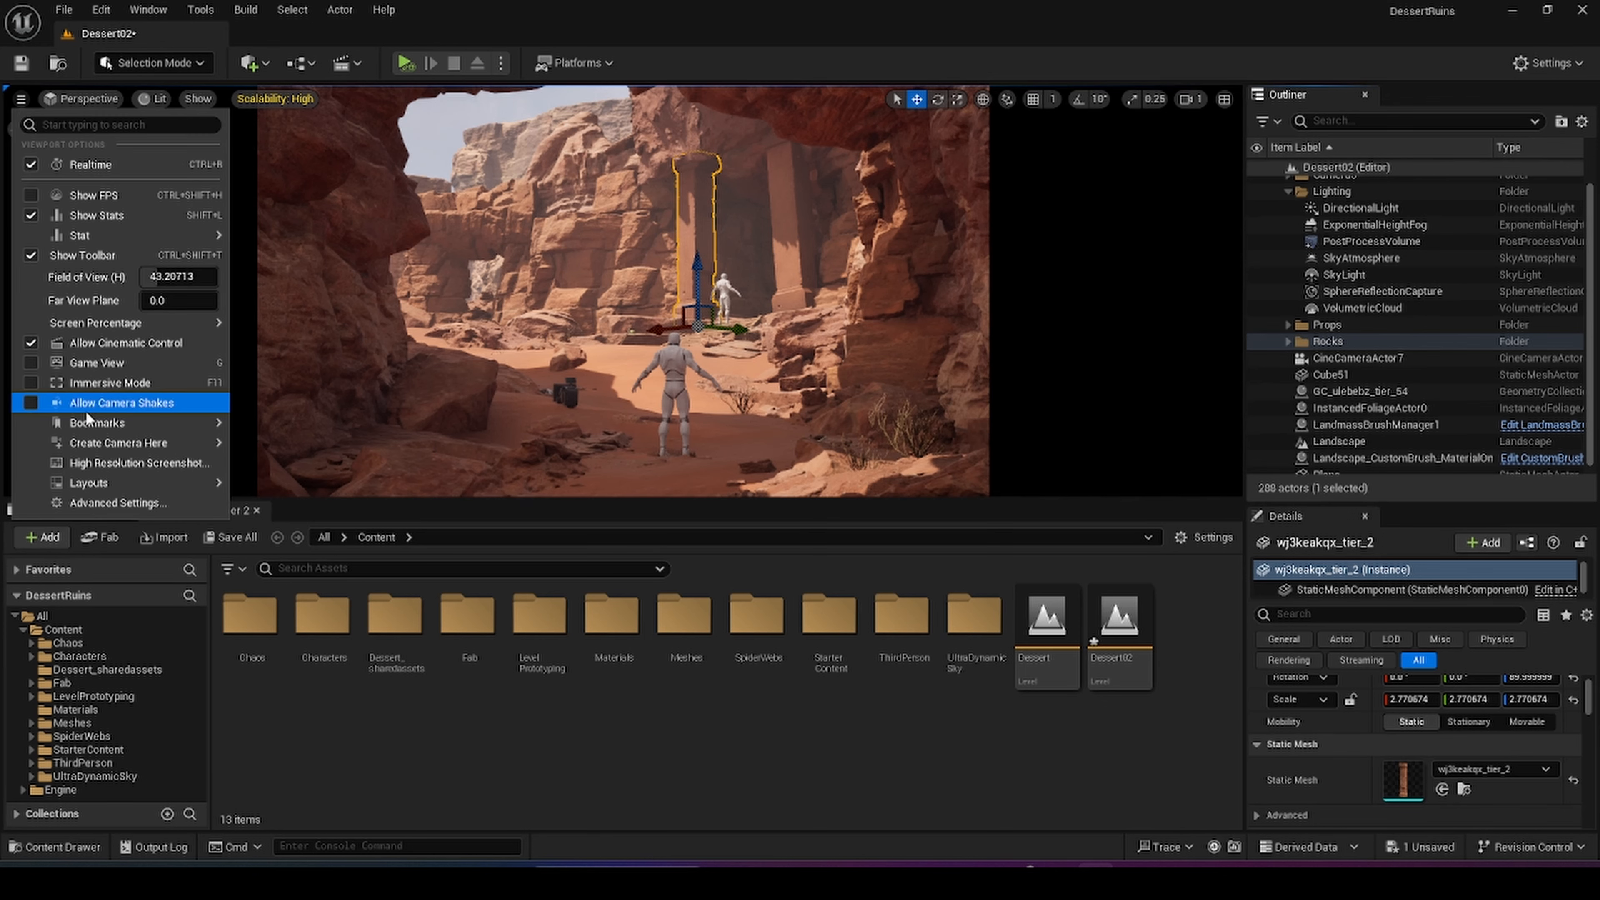
mouse_move(81, 482)
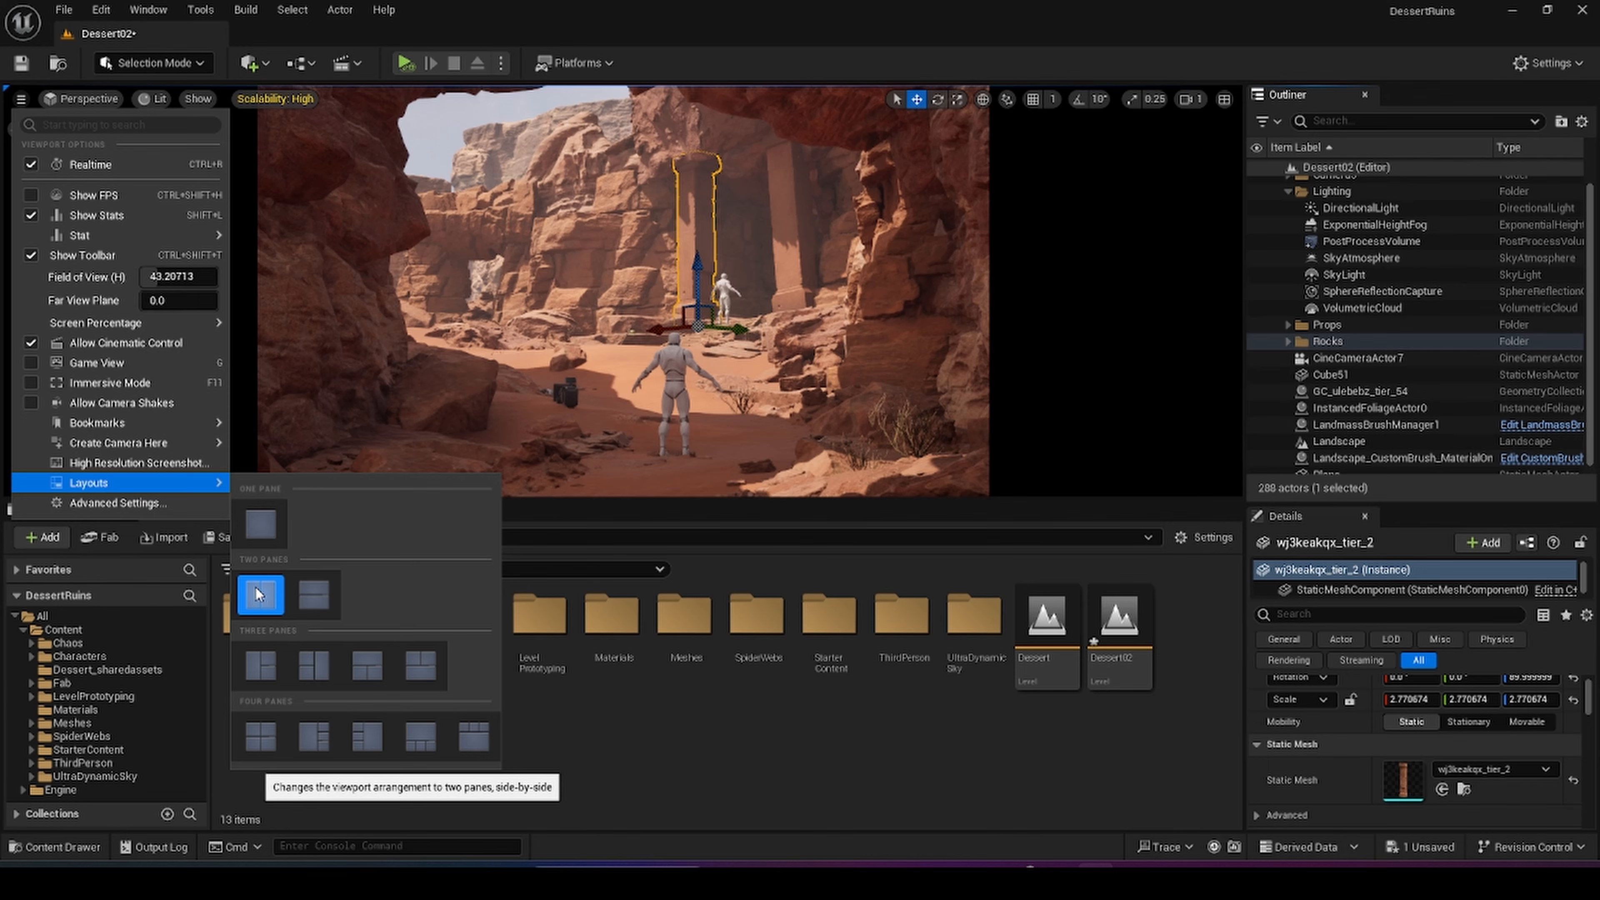
left_click(261, 599)
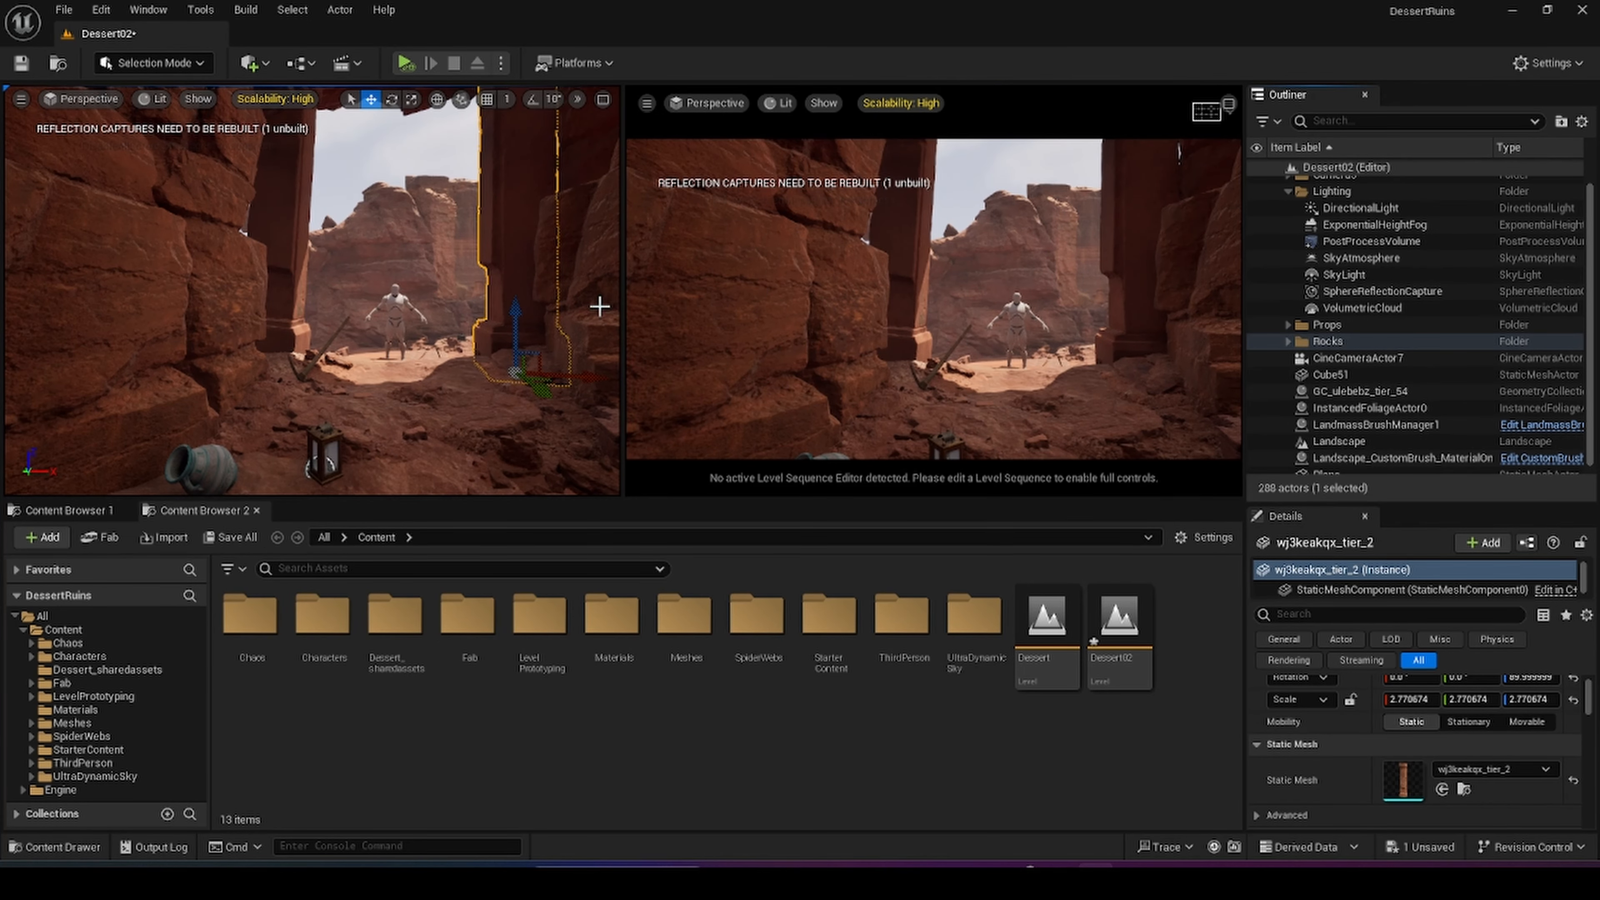
- Show CineCameraActor7's view in the cinematic viewport and widen the free perspective viewport beside it
right_click_drag(808, 290, 845, 290)
right_click_drag(472, 322, 431, 353)
key("s")
right_click_drag(899, 272, 939, 272)
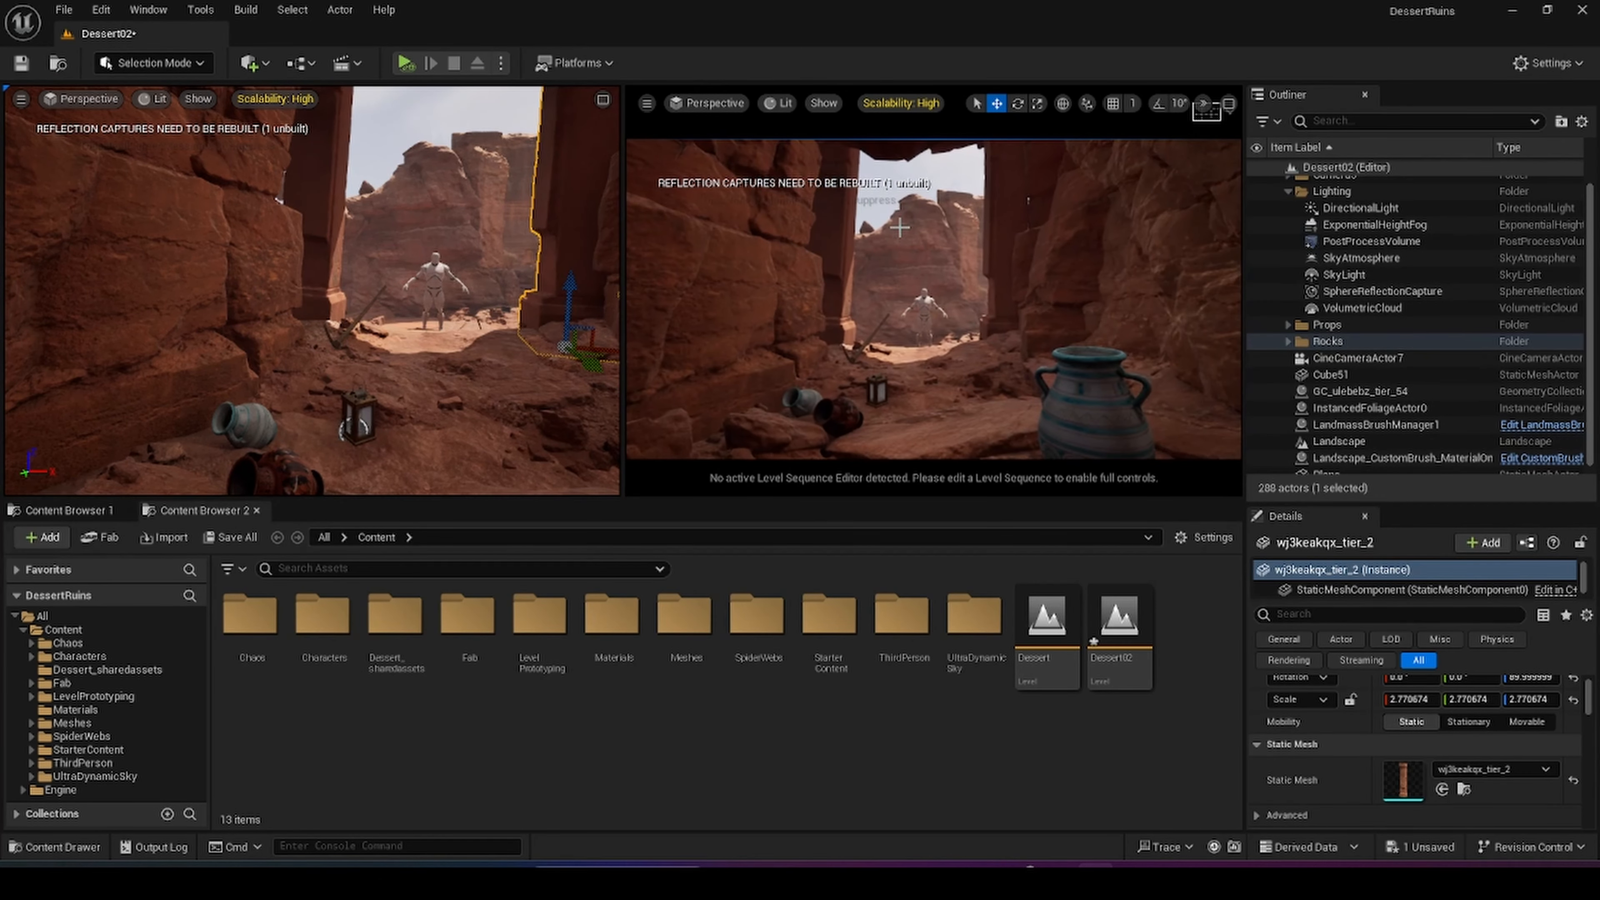
left_click(715, 102)
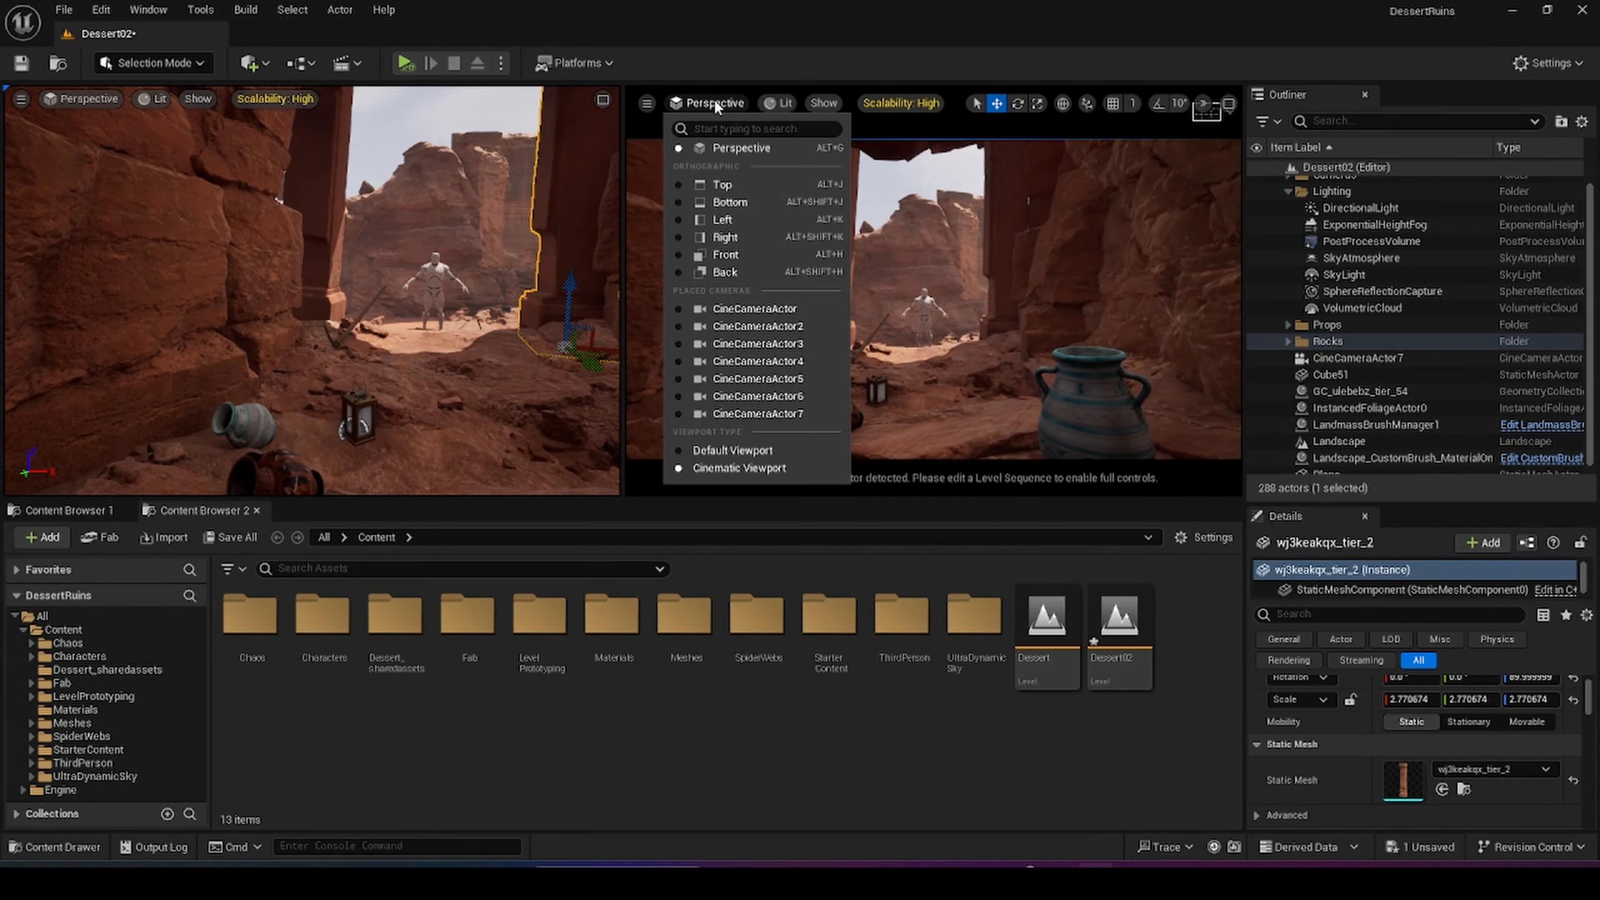
left_click(728, 412)
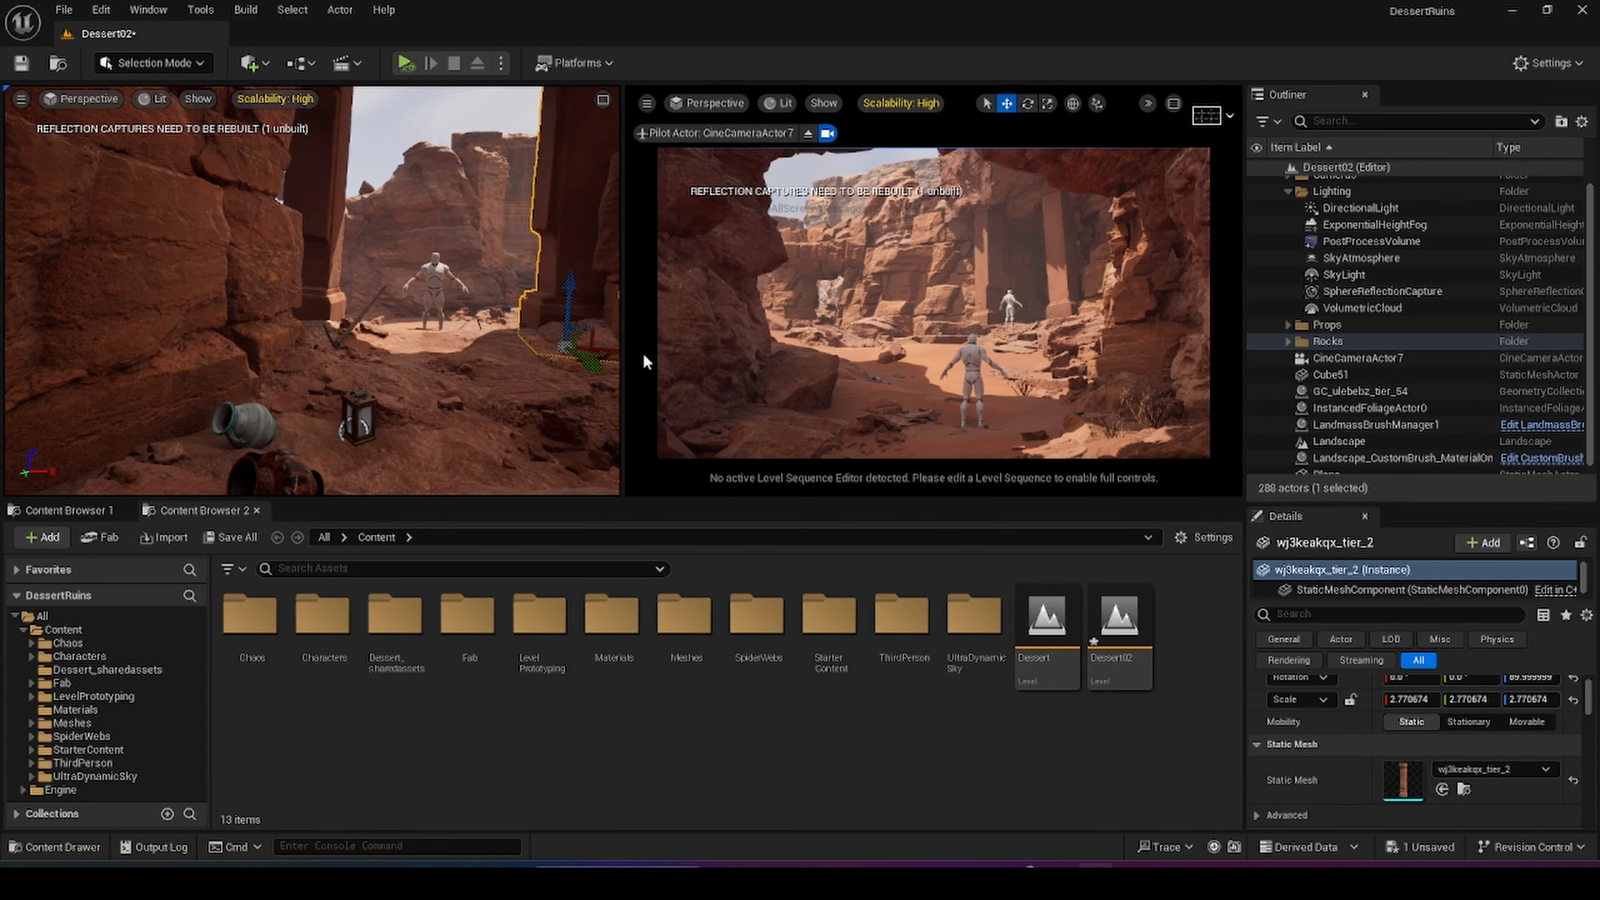
left_click_drag(622, 344, 758, 331)
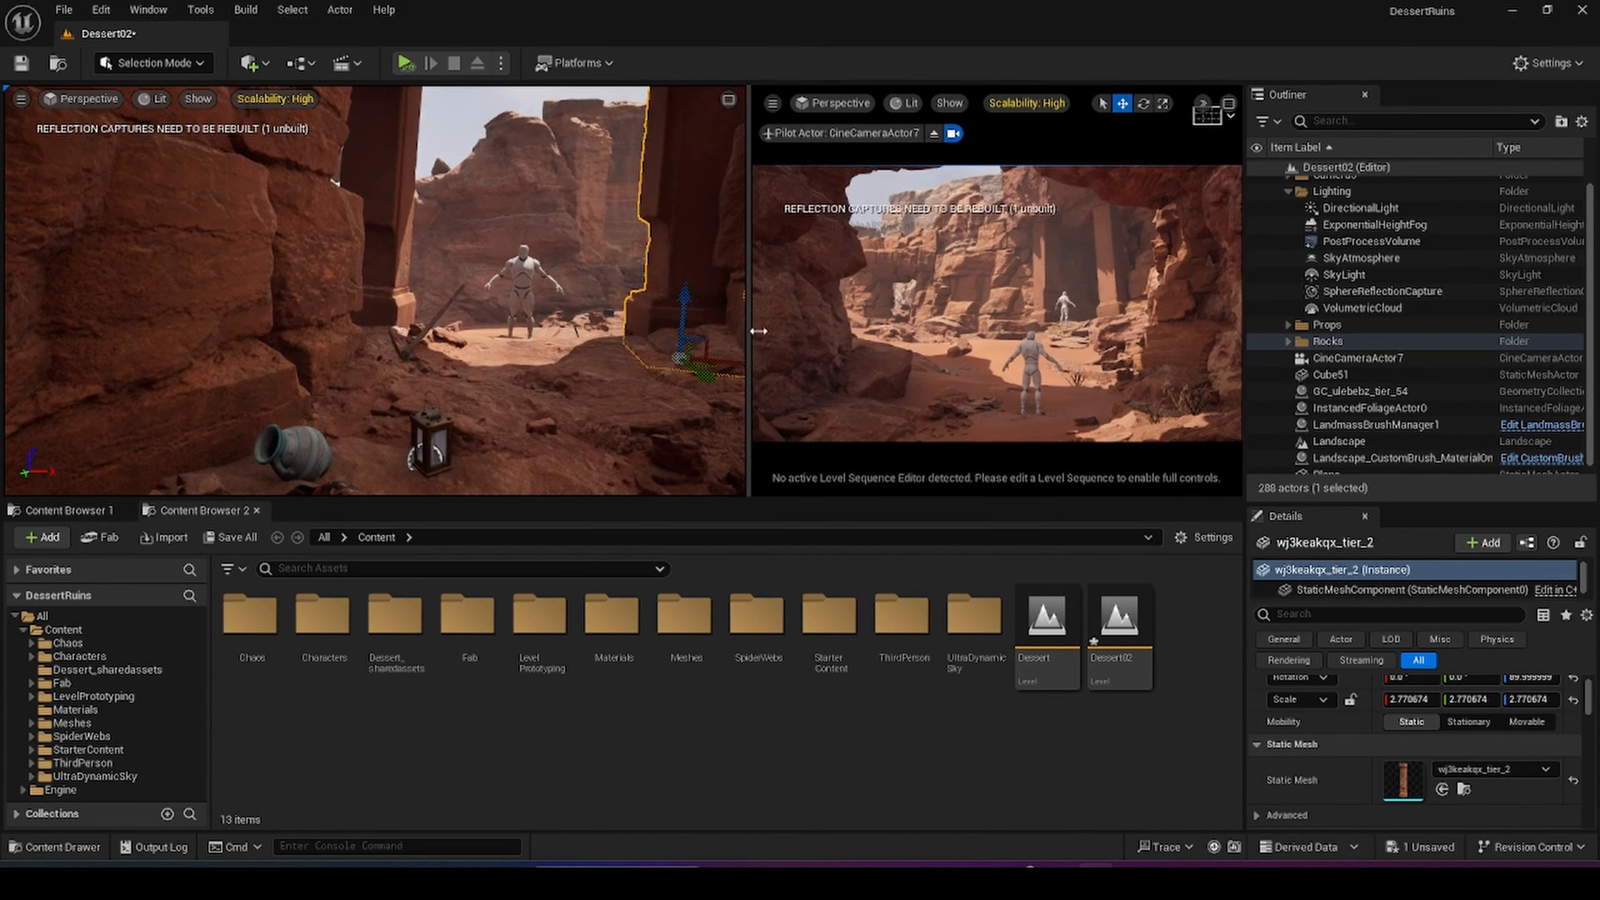
- Delete the VolumetricCloud, SkyLight, SkyAtmosphere, PostProcessVolume, ExponentialHeightFog and DirectionalLight actors from the Lighting folder
left_click(1355, 310)
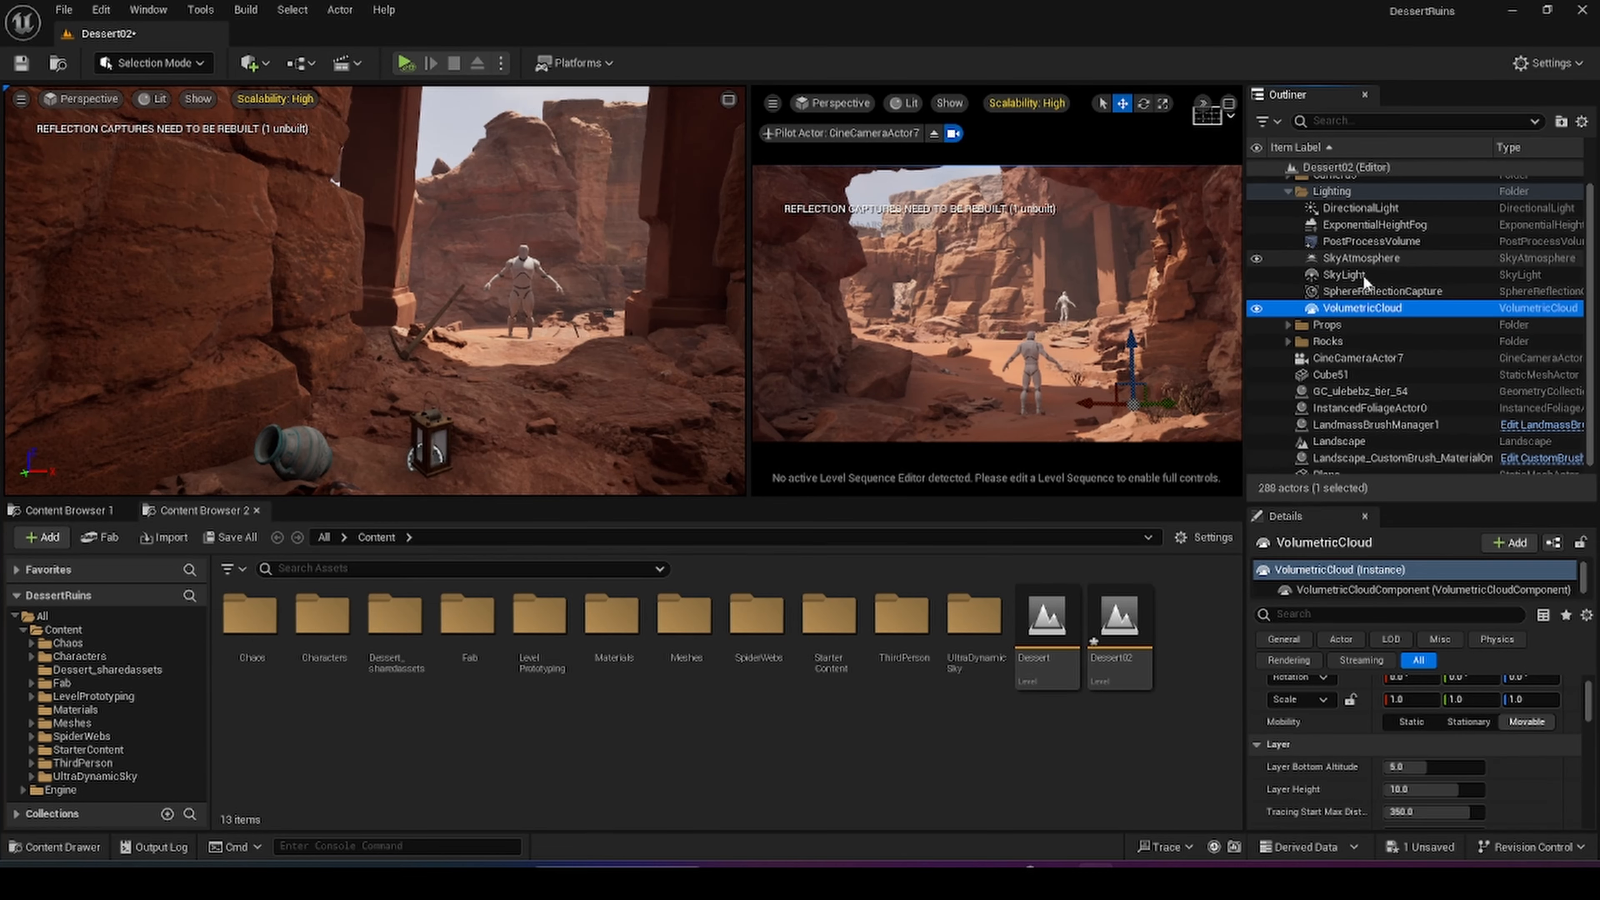
left_click(1348, 274, "ctrl")
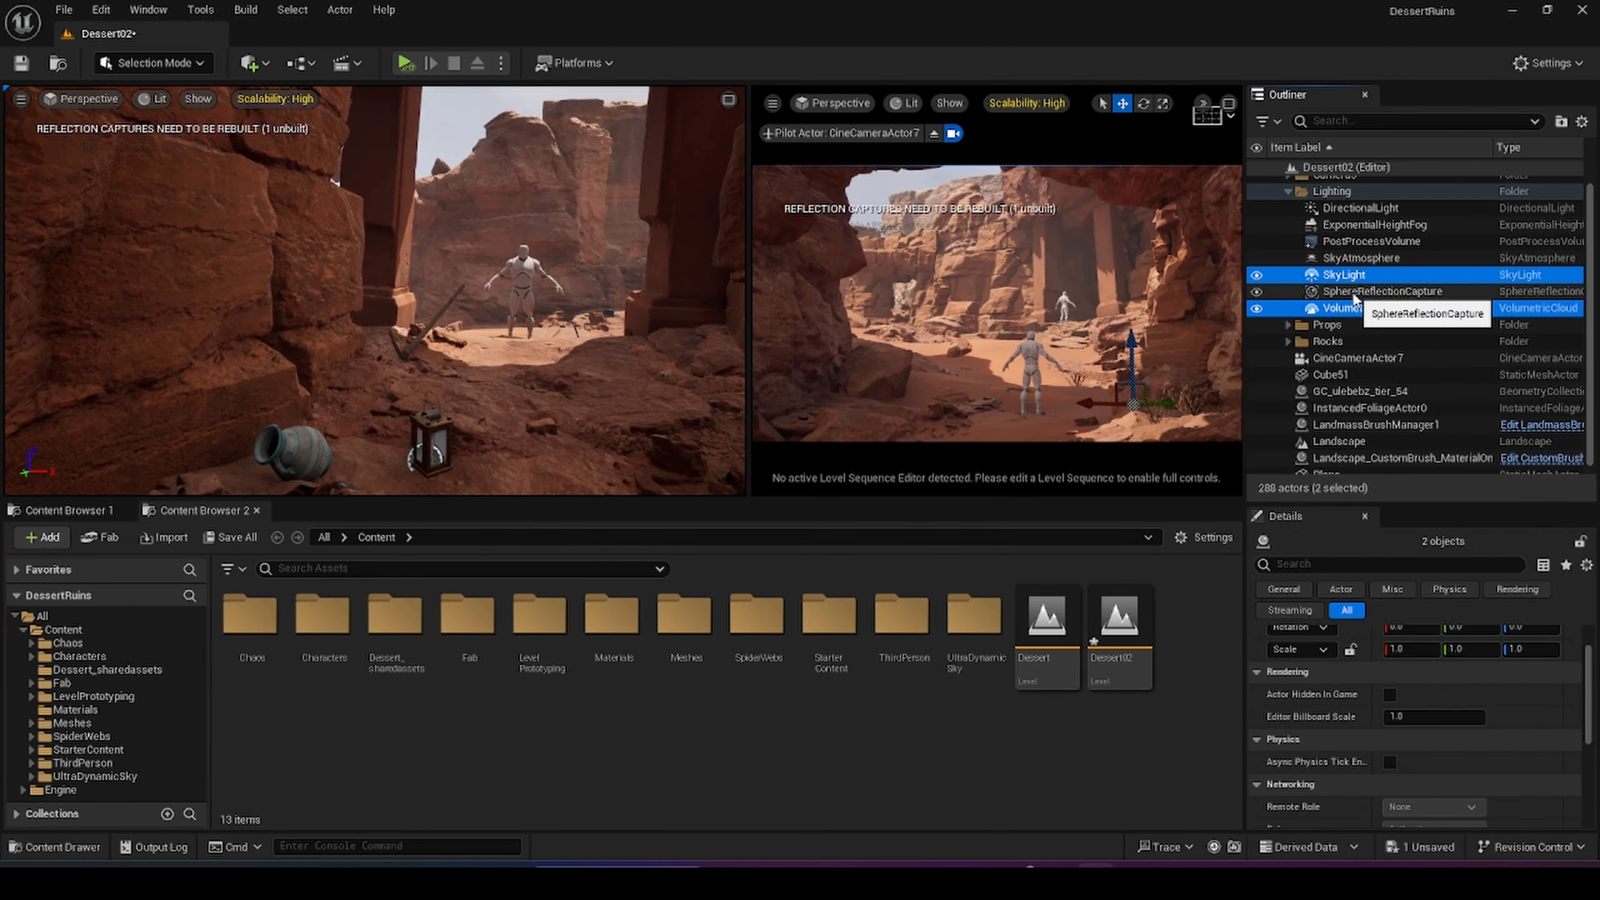
left_click(1354, 258, "ctrl")
left_click(1348, 241, "ctrl")
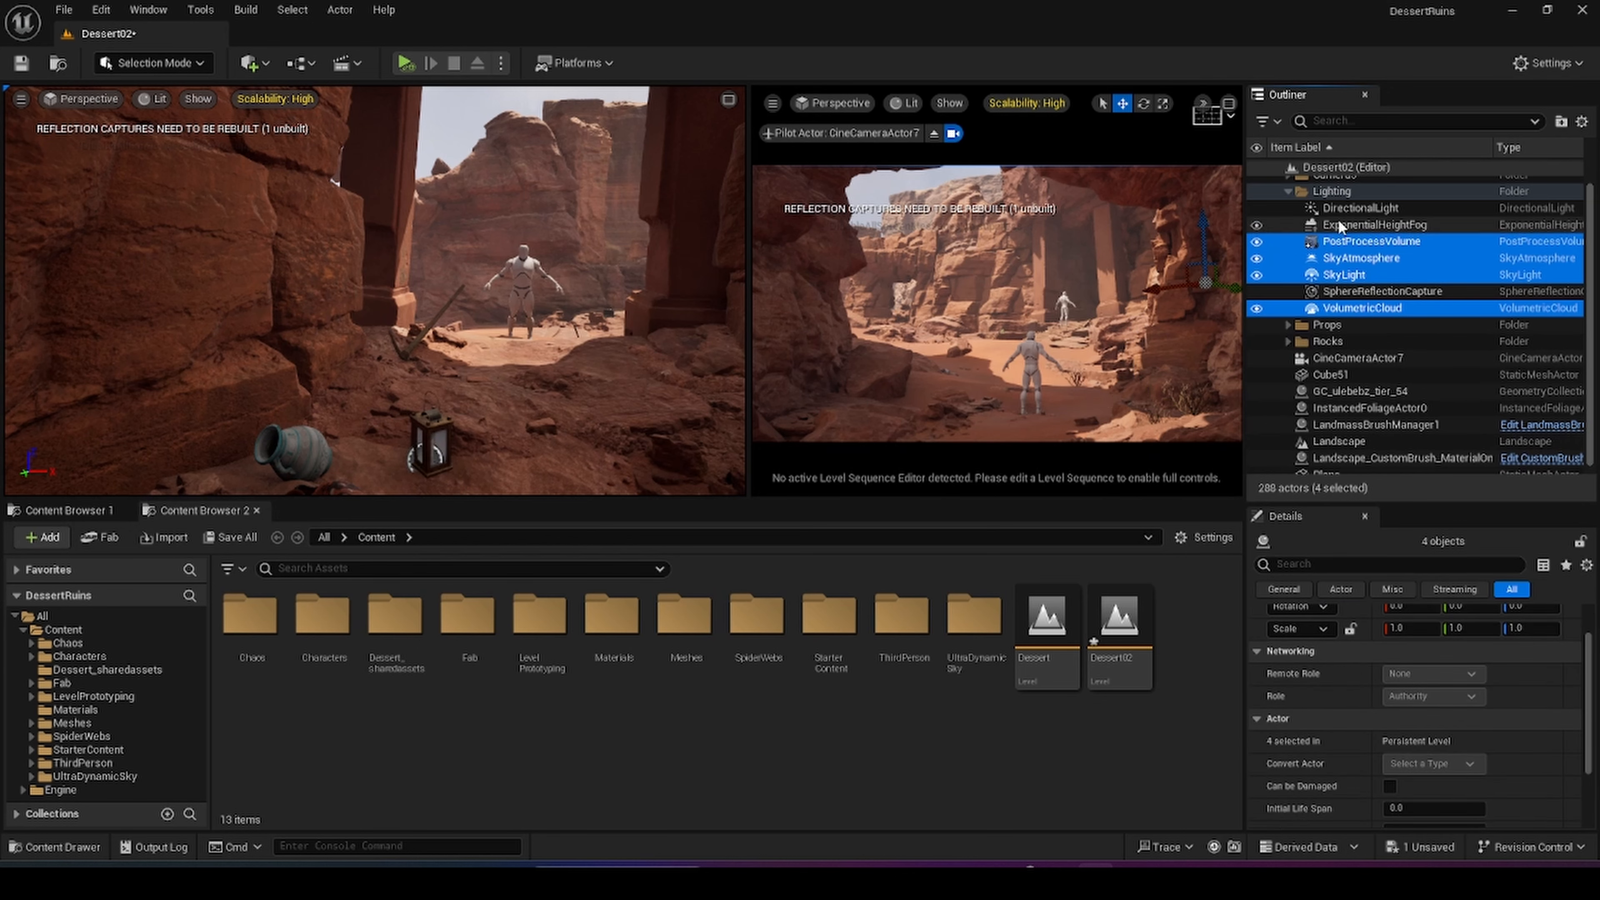
left_click(1340, 225, "ctrl")
left_click(1348, 208, "ctrl")
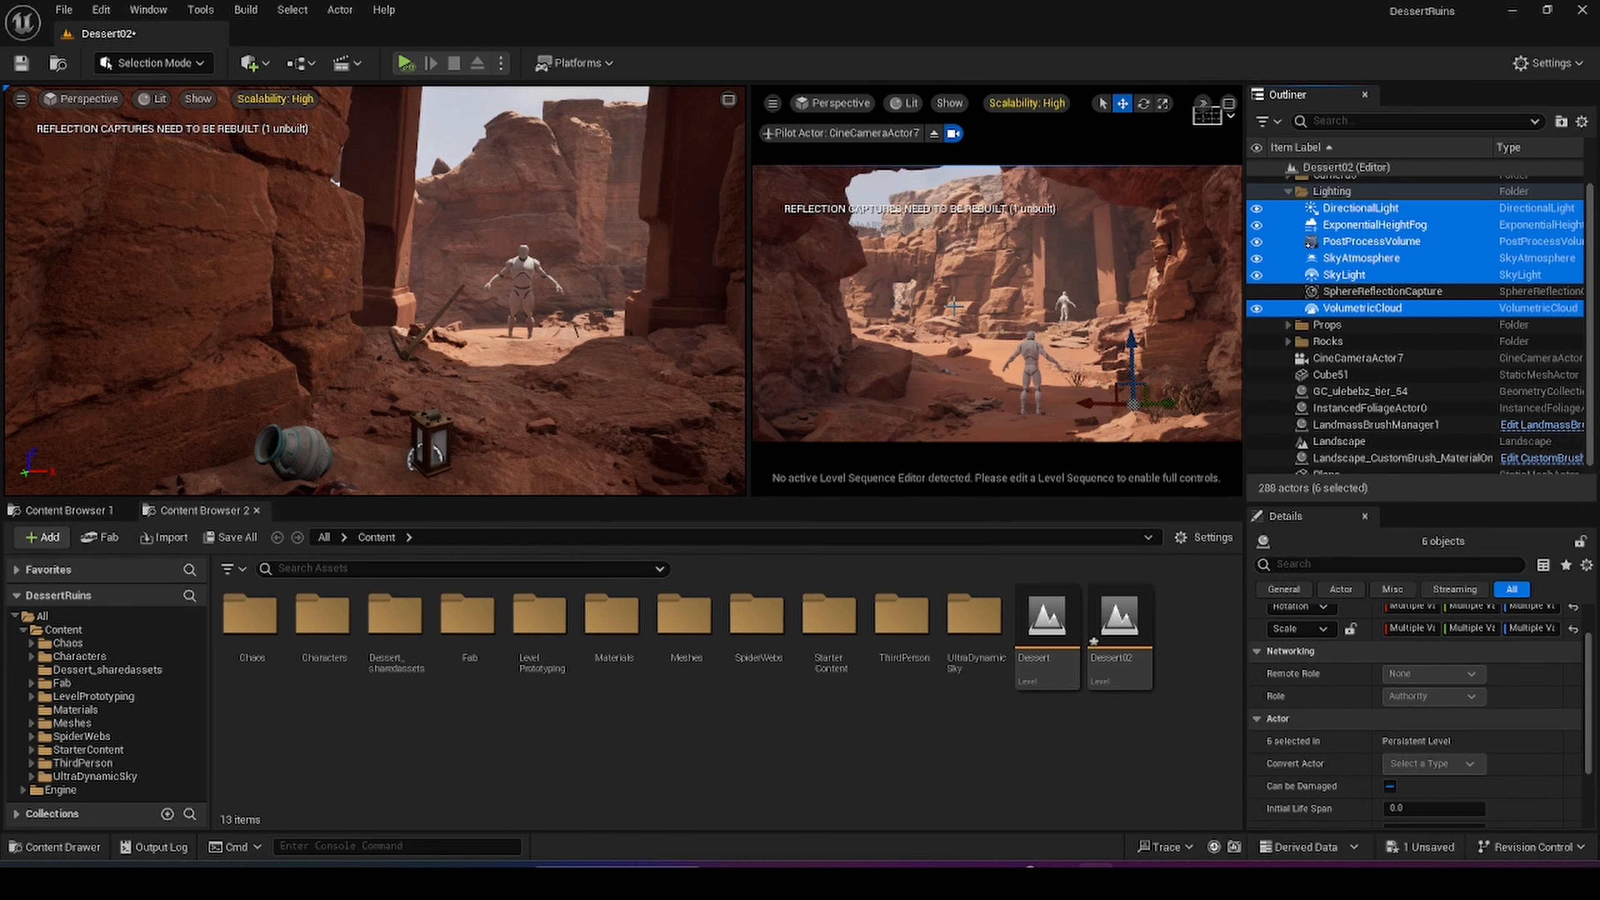
key("Delete")
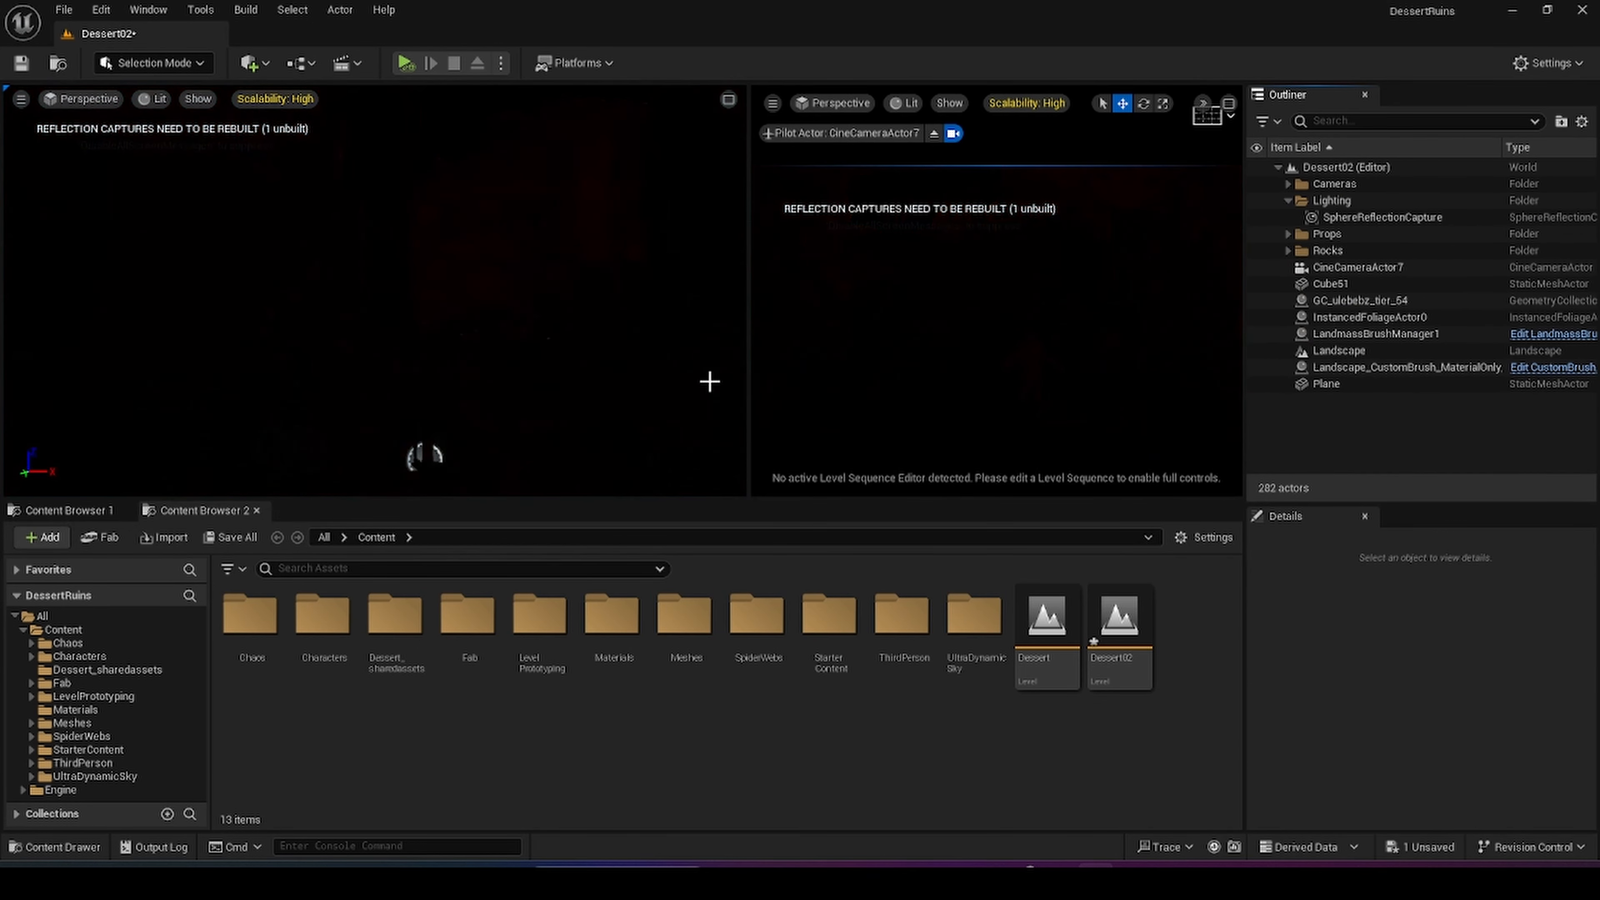
- Make both viewports taller and give the camera viewport a little more width
left_click_drag(535, 503, 564, 591)
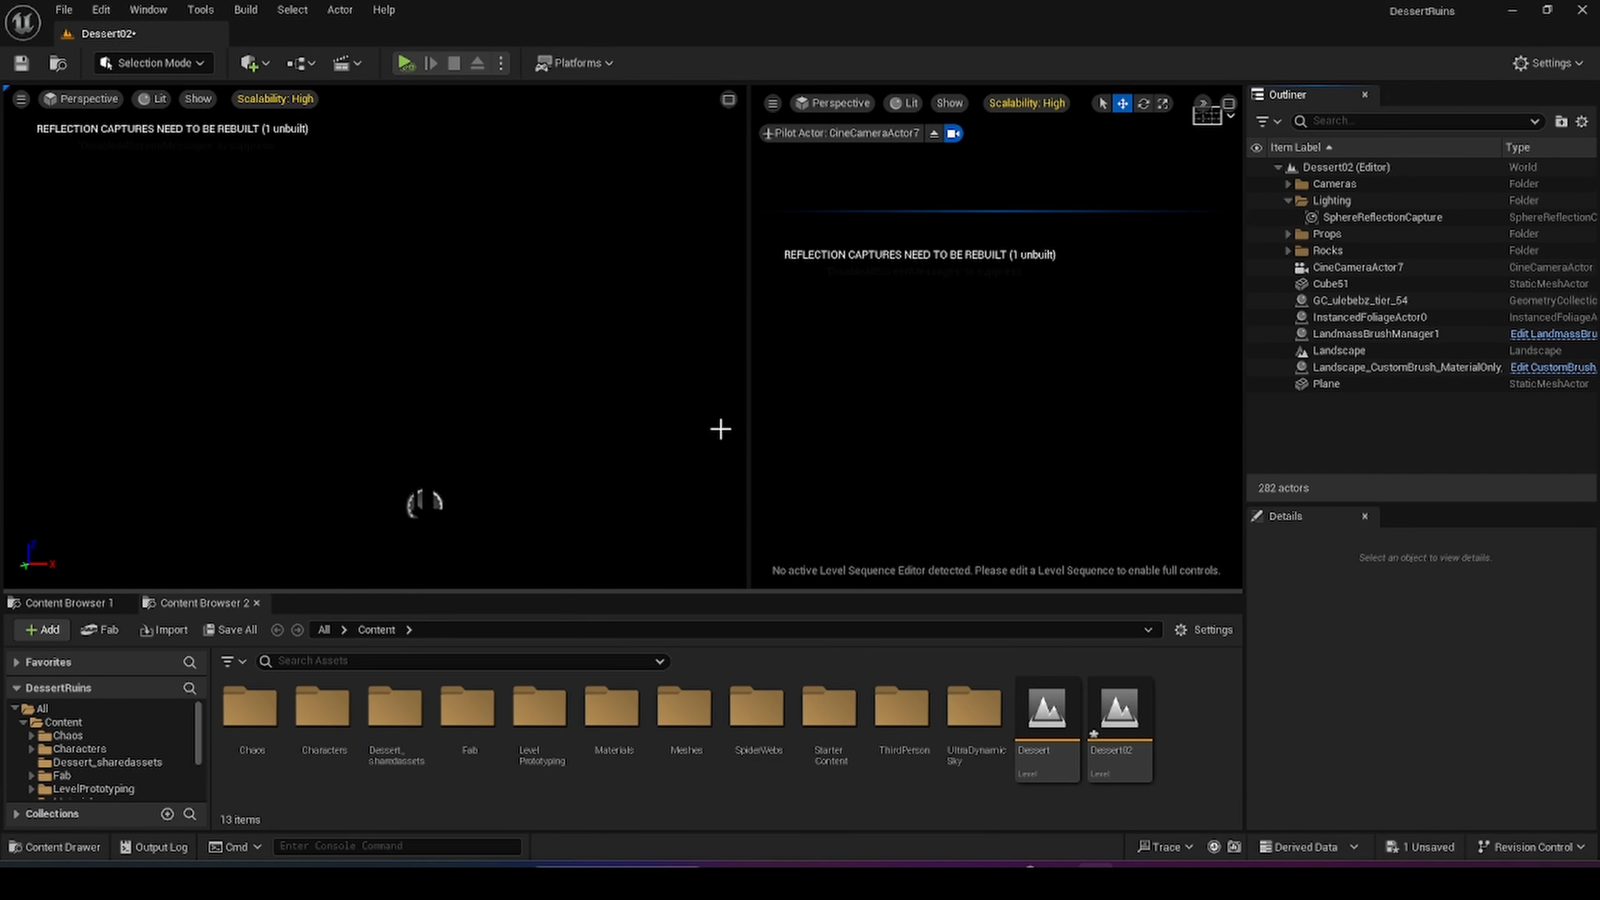
left_click_drag(749, 420, 696, 418)
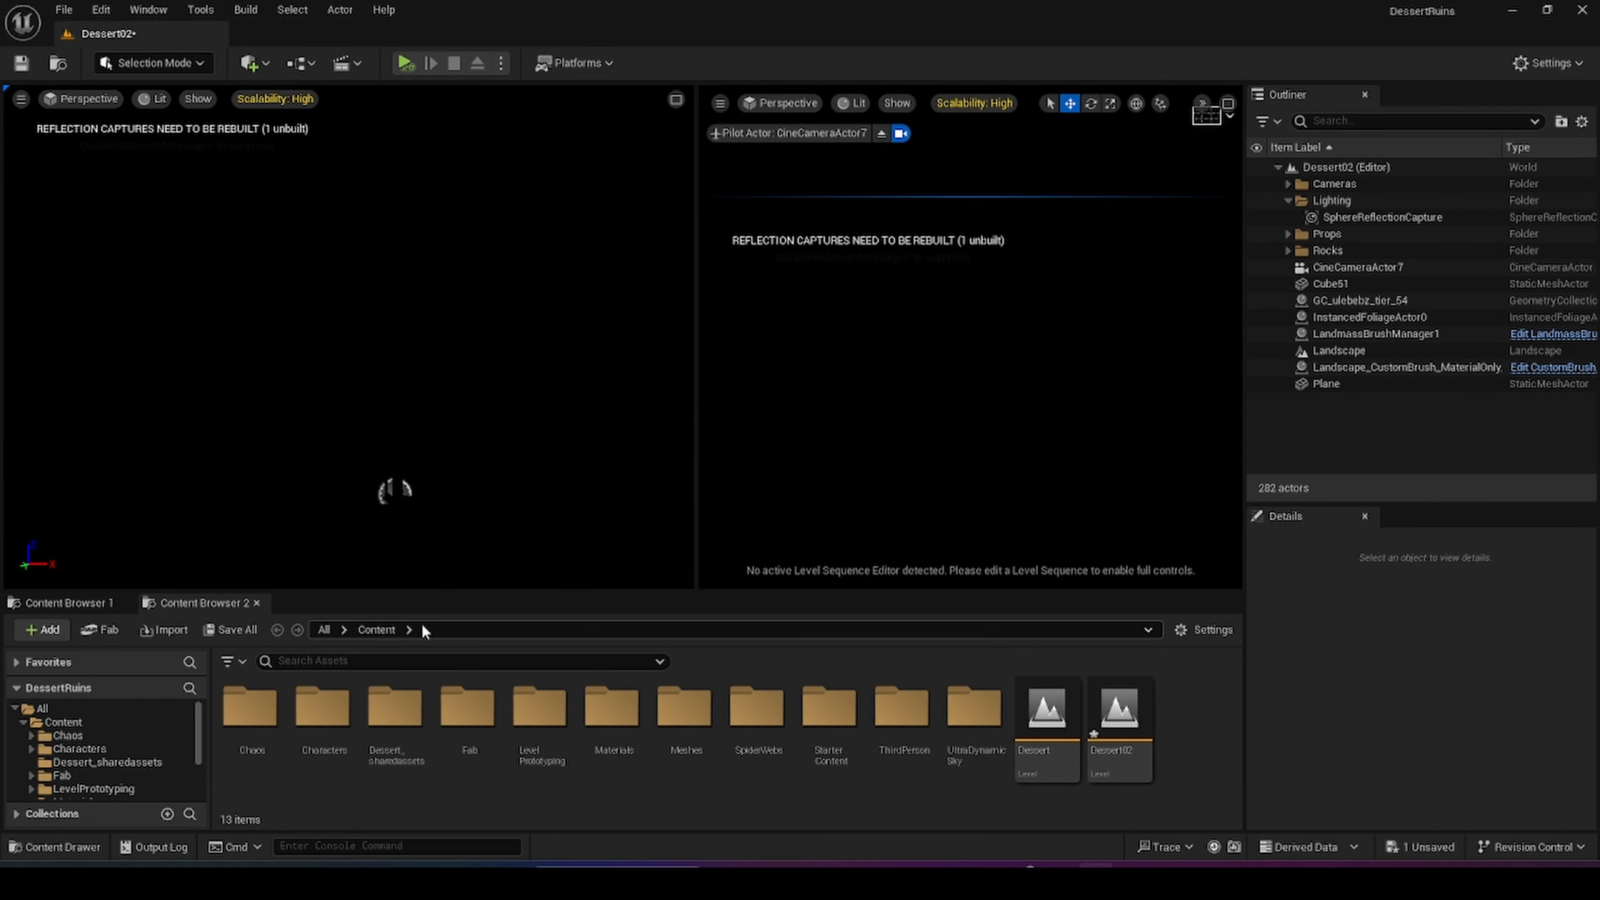
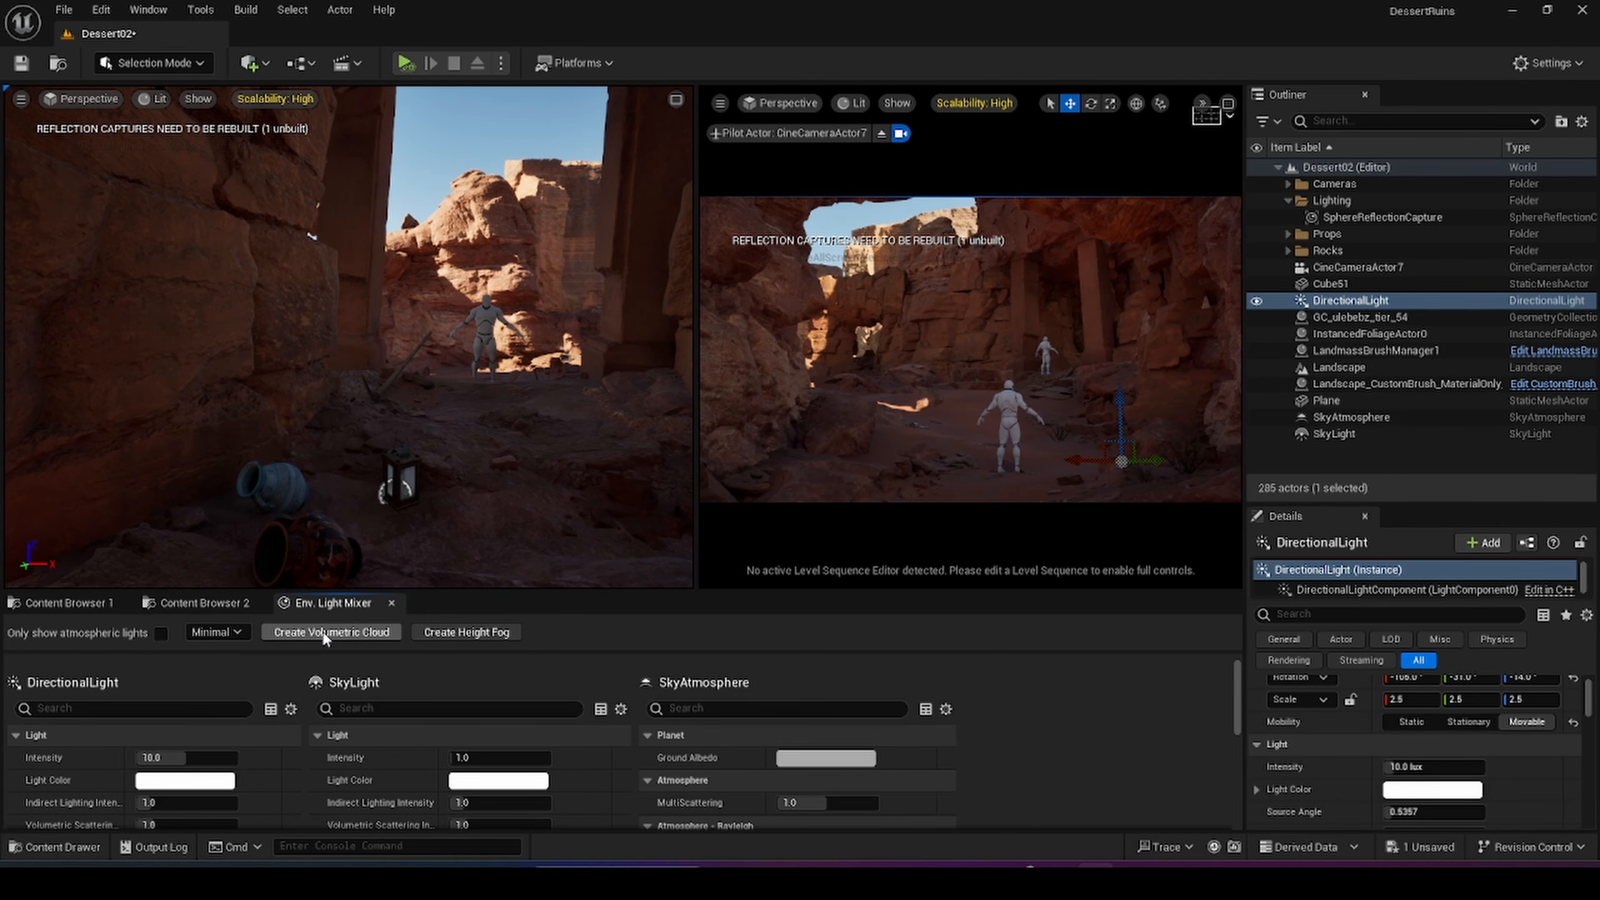
- Create a volumetric cloud and a height fog with the Env. Light Mixer
key("w")
right_click_drag(422, 448, 410, 229)
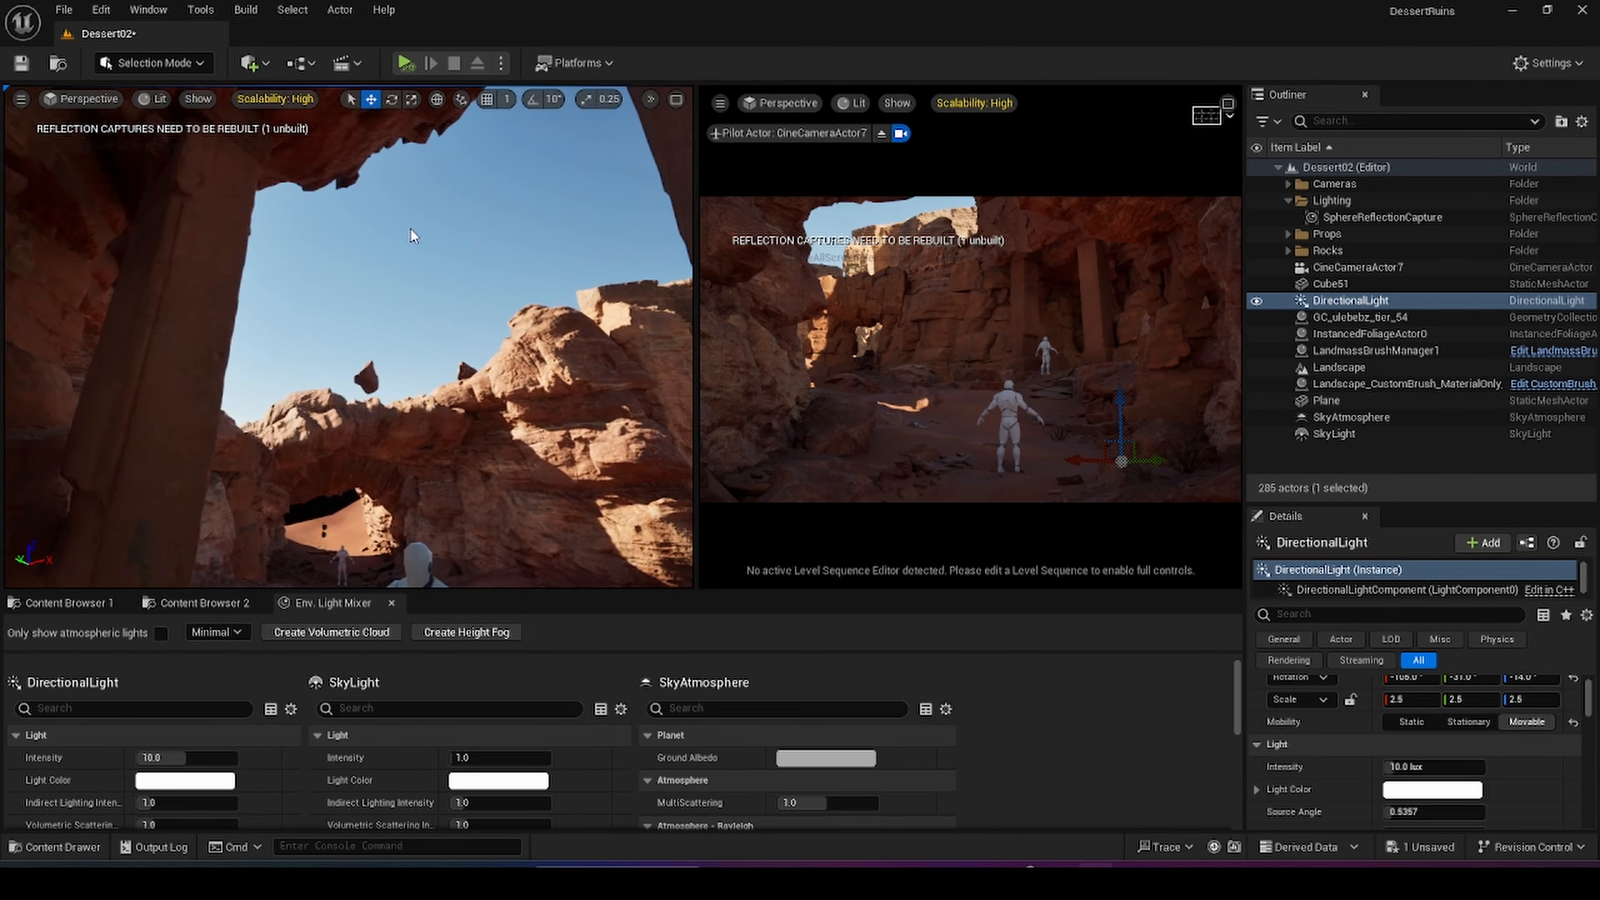
left_click(361, 636)
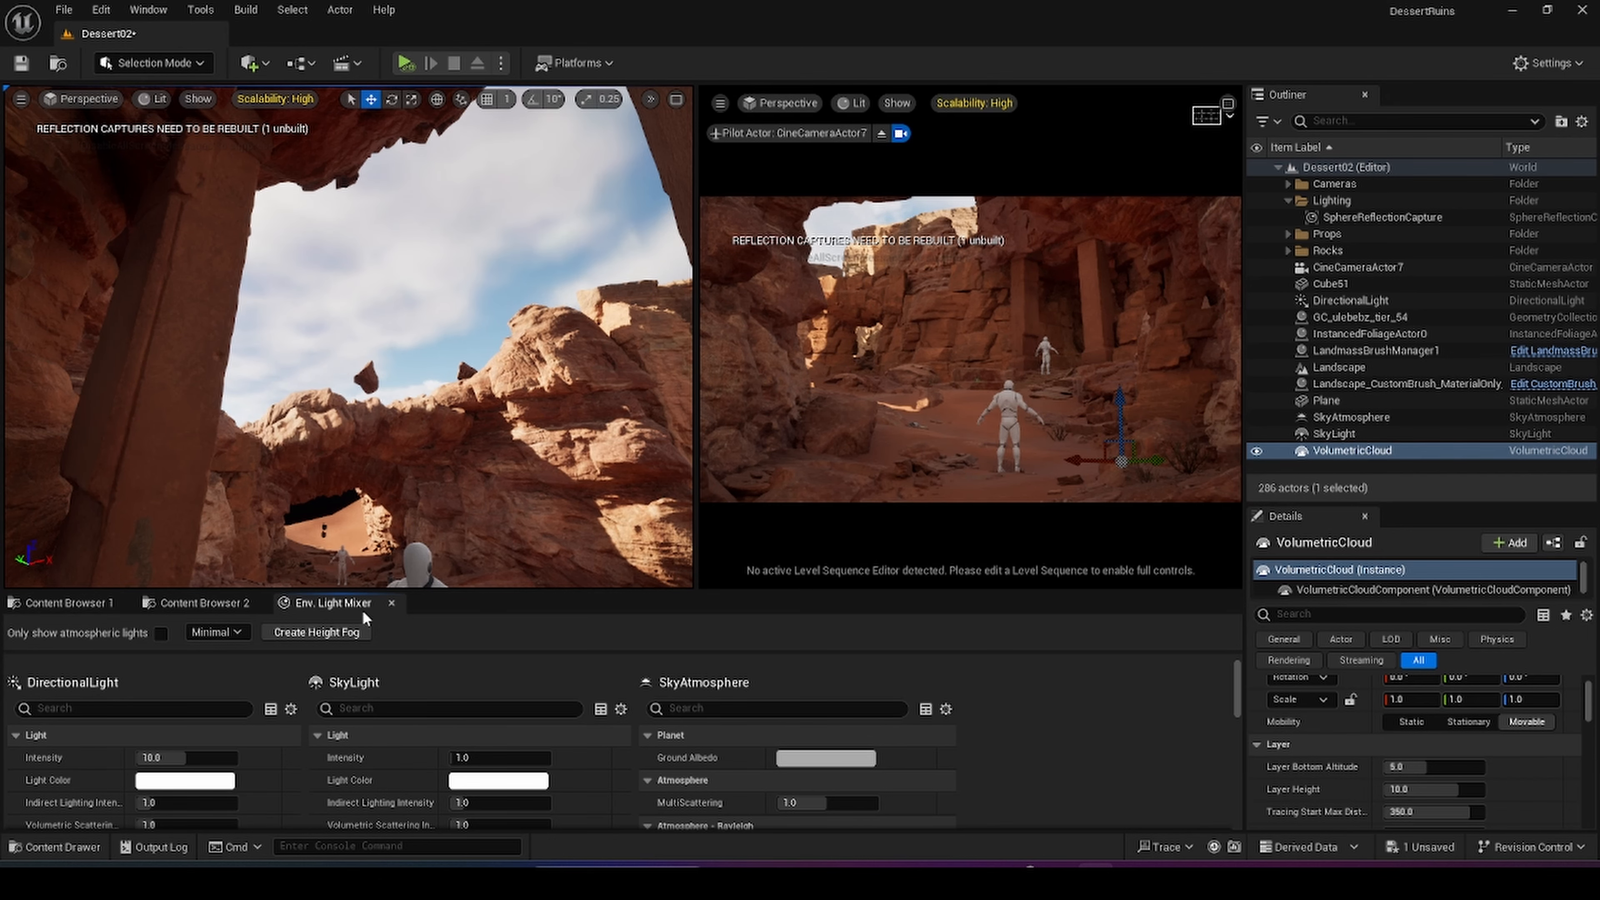
mouse_move(411, 465)
right_mouse_down()
mouse_move(460, 504)
mouse_move(411, 465)
right_mouse_up()
key("s")
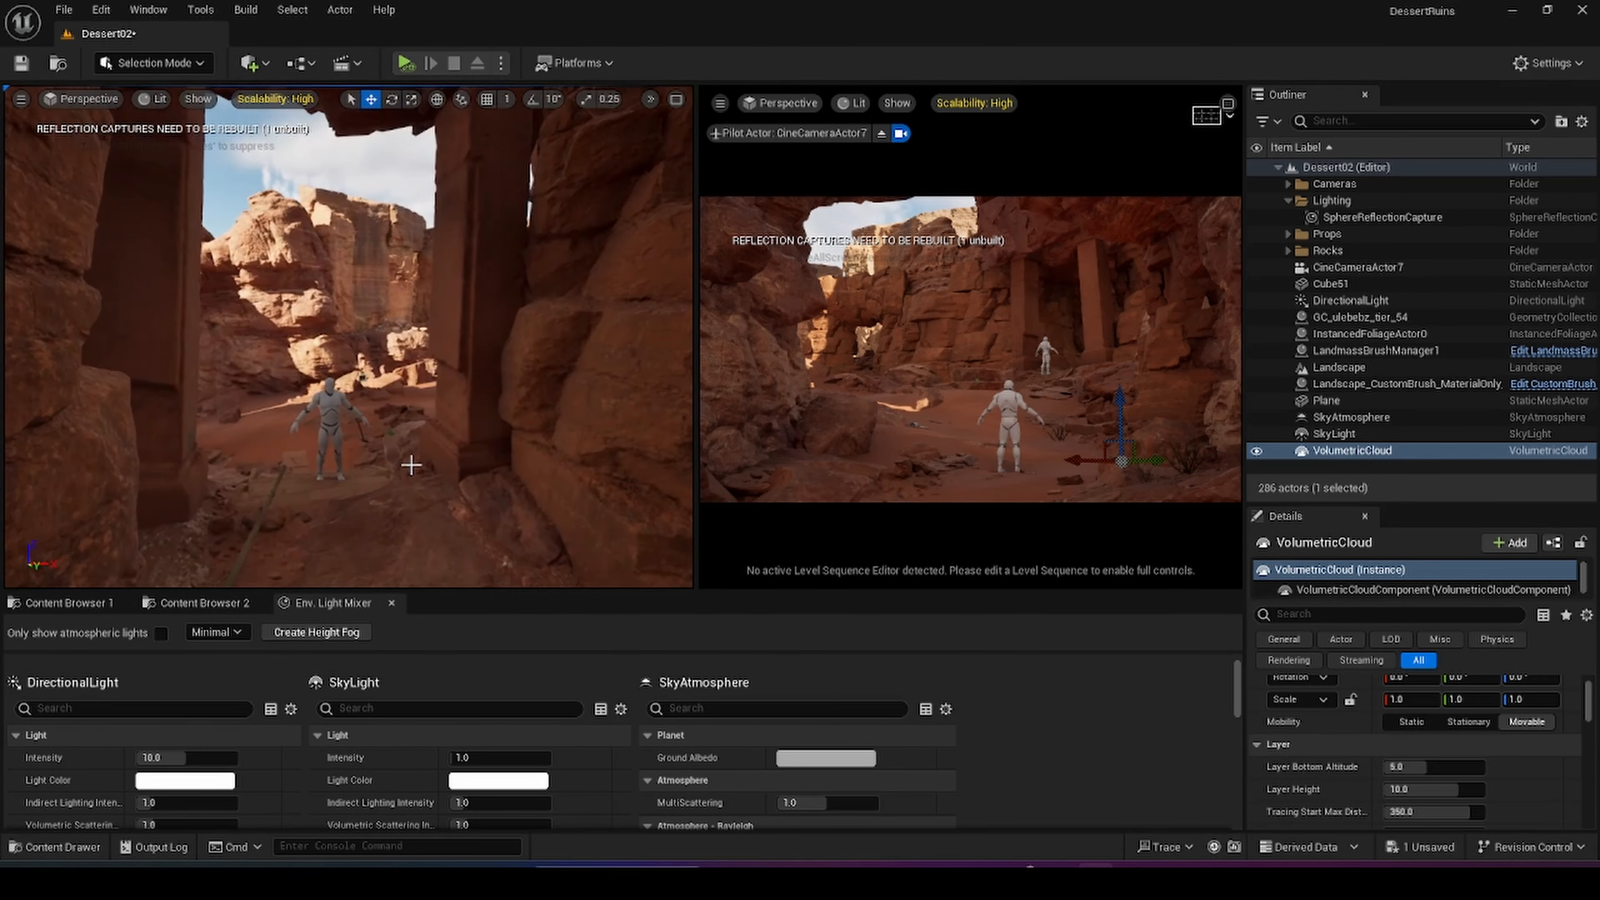
left_click(305, 632)
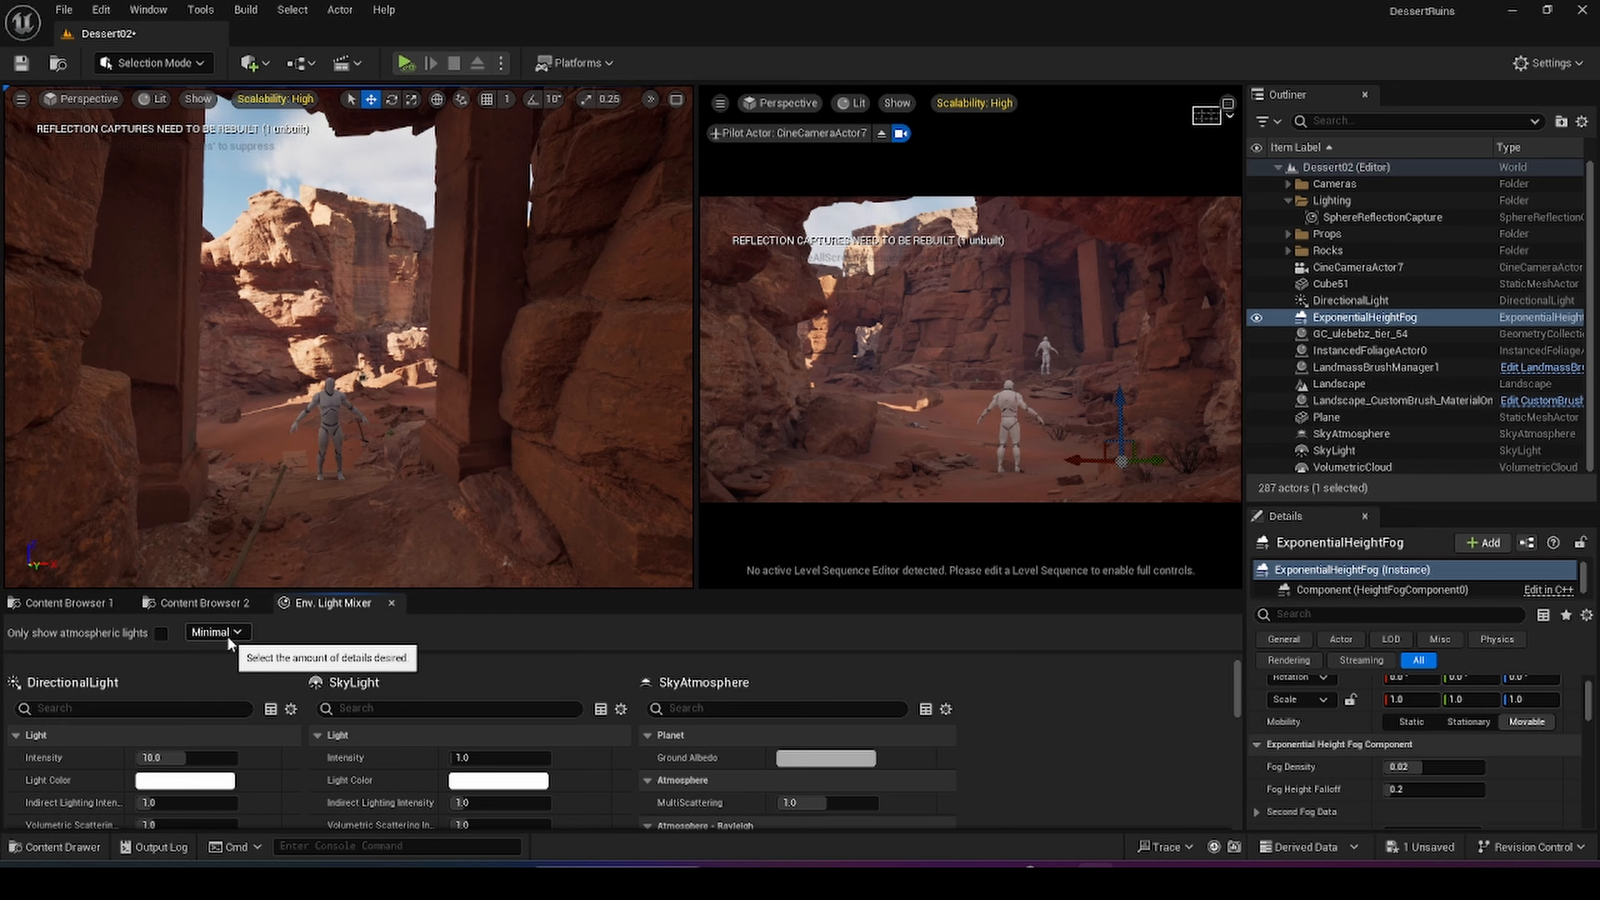
- Set the Env. Light Mixer's amount of detail to Normal+Advanced
left_click(214, 633)
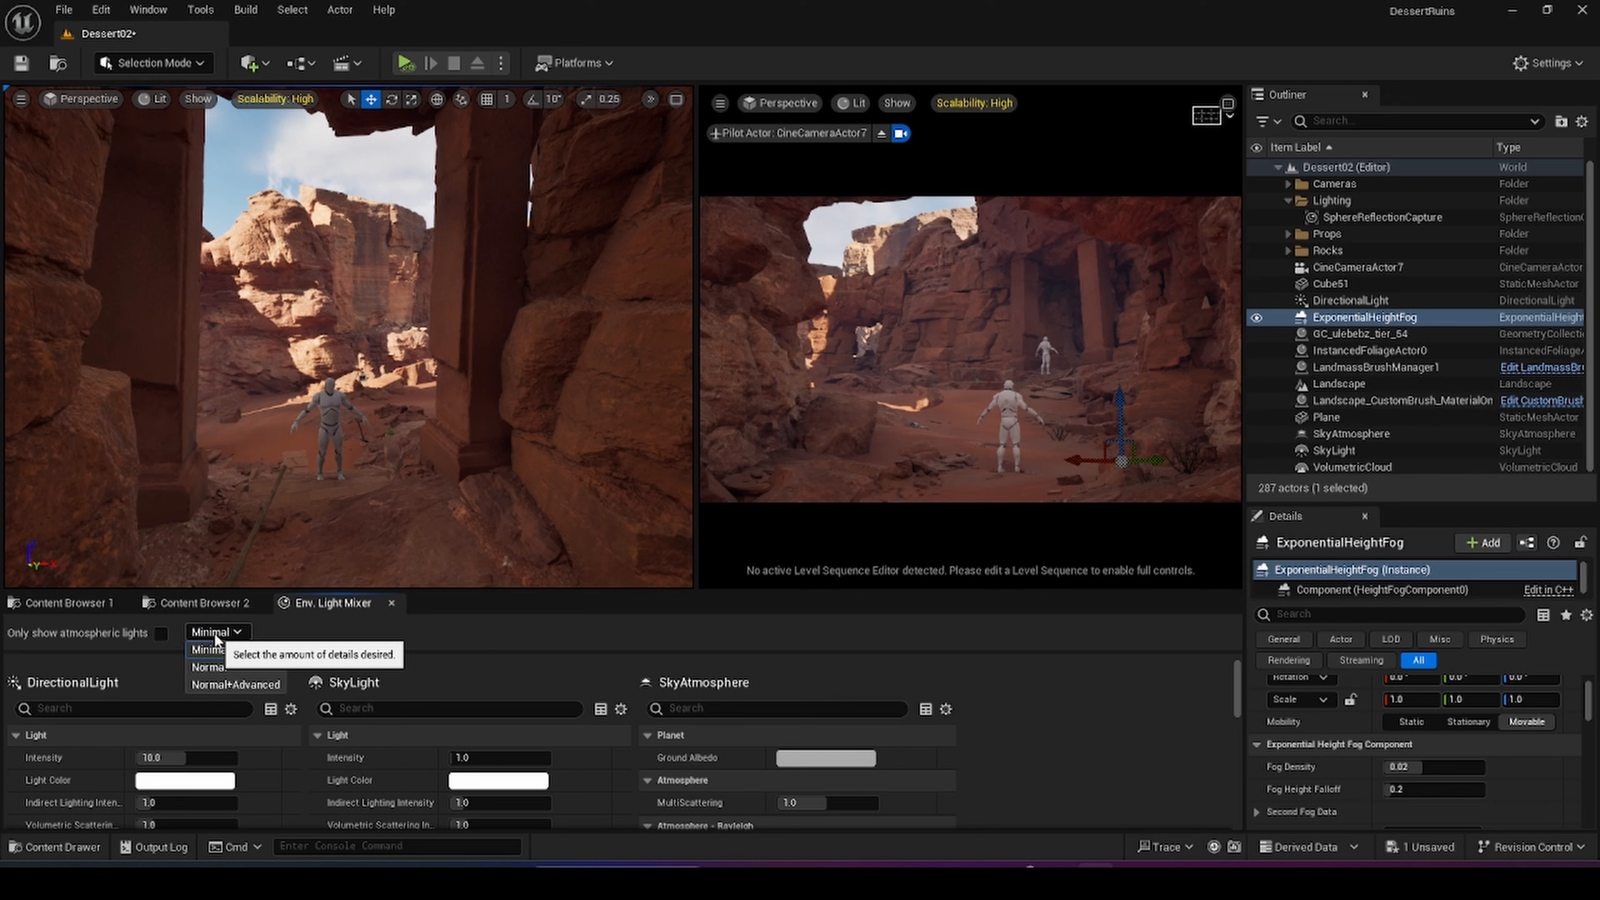
left_click(212, 683)
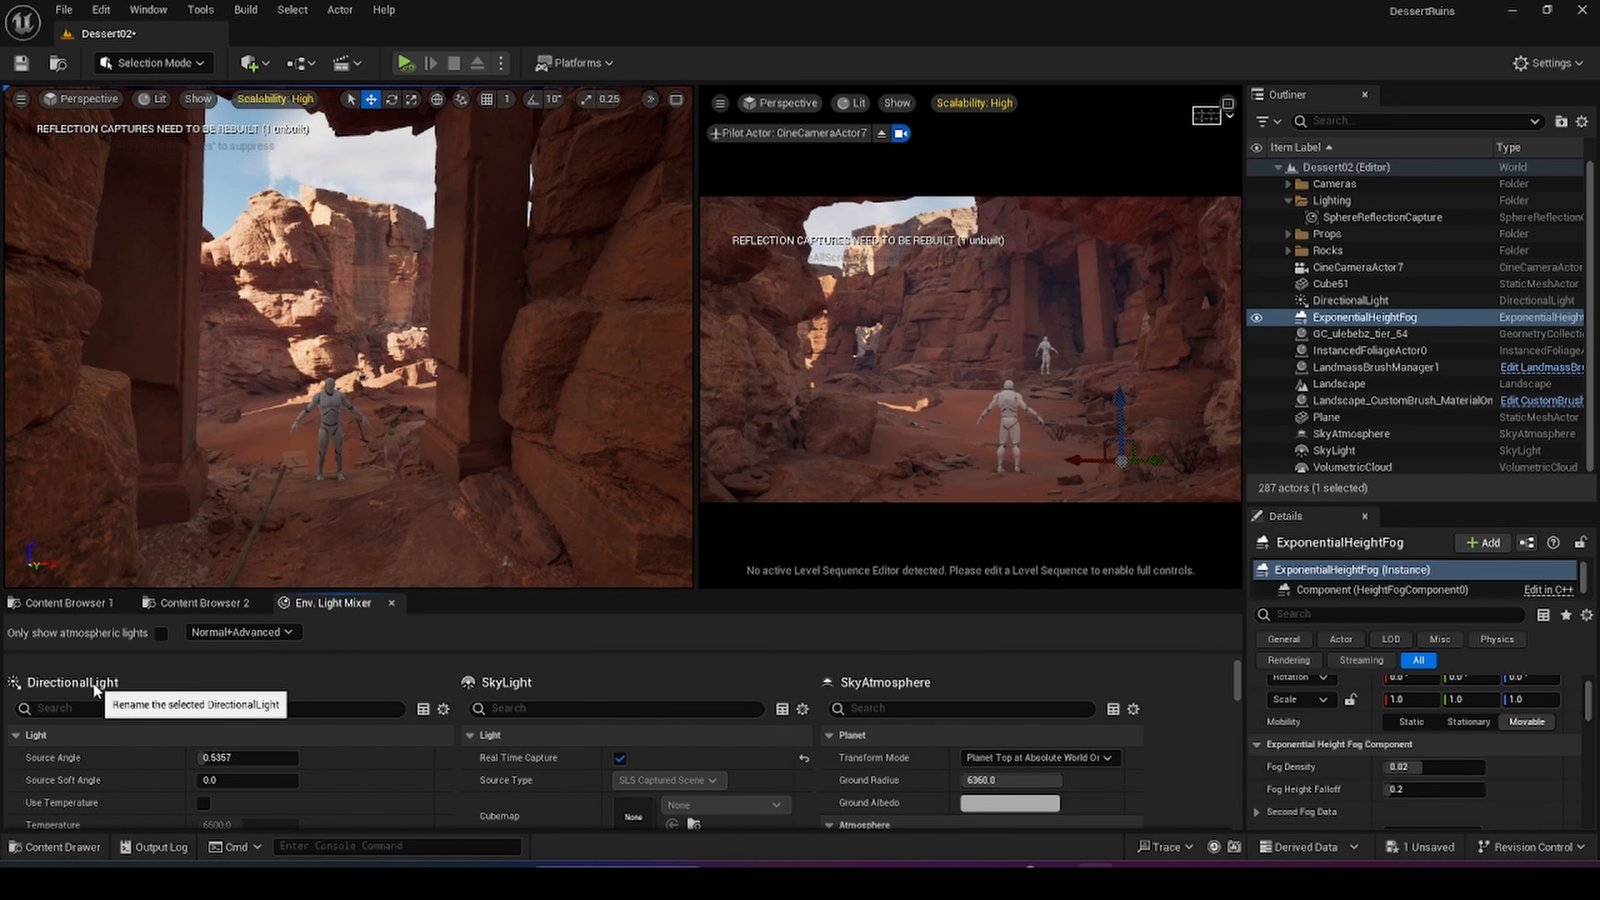
- Filter the DirectionalLight properties by "sun", switch Atmosphere Sun Light off and on again, and clear the filter
left_click(103, 711)
type("sun")
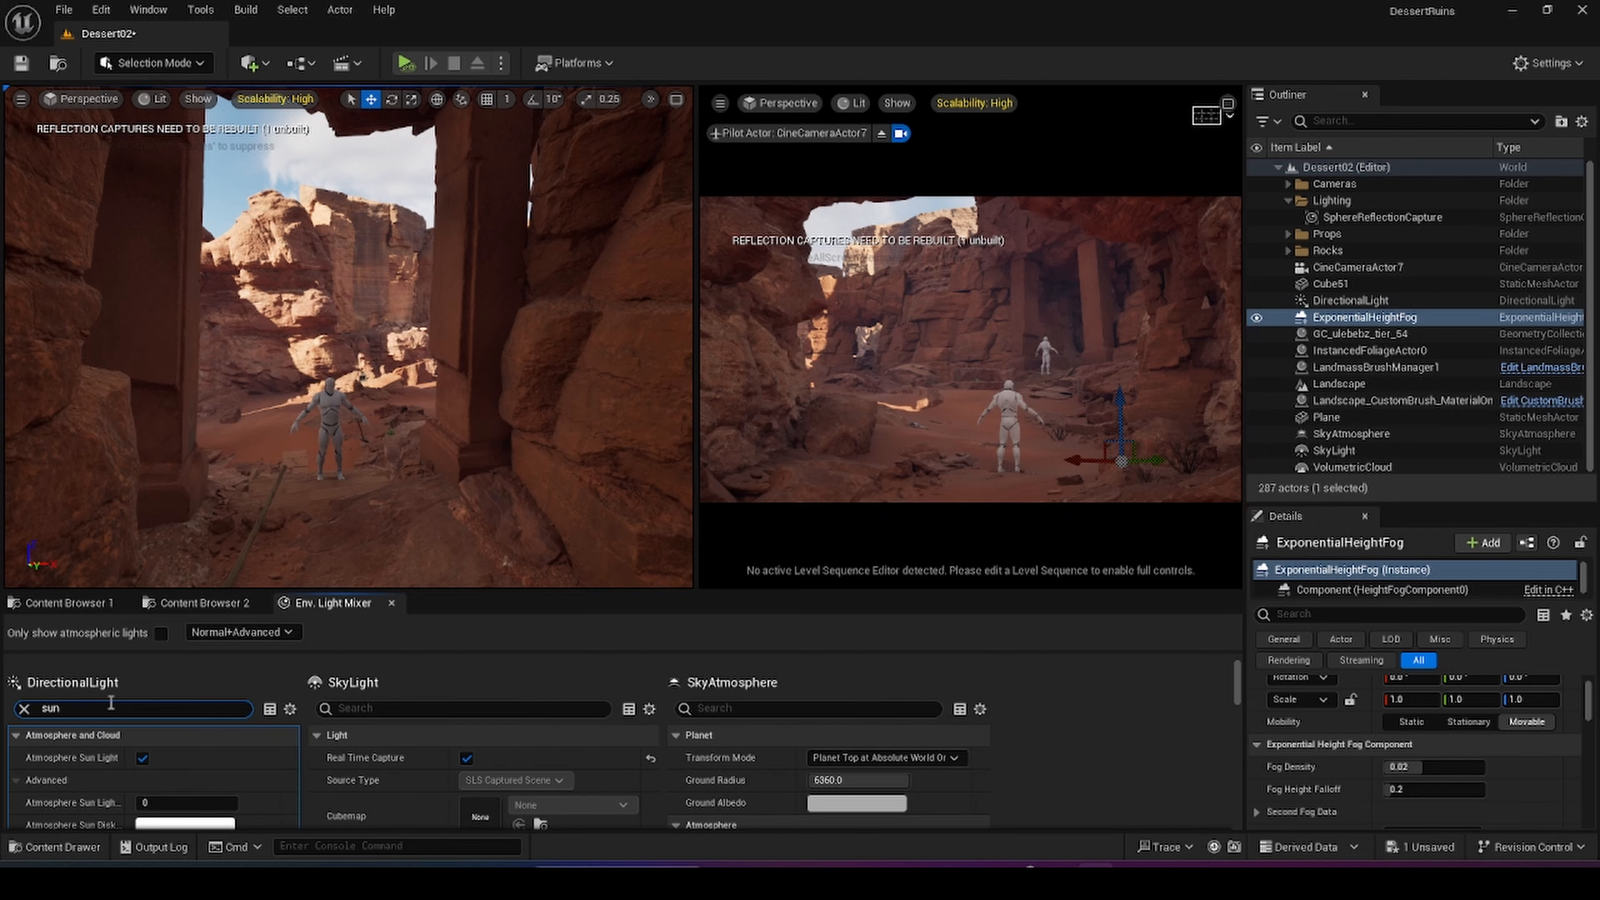
left_click(143, 759)
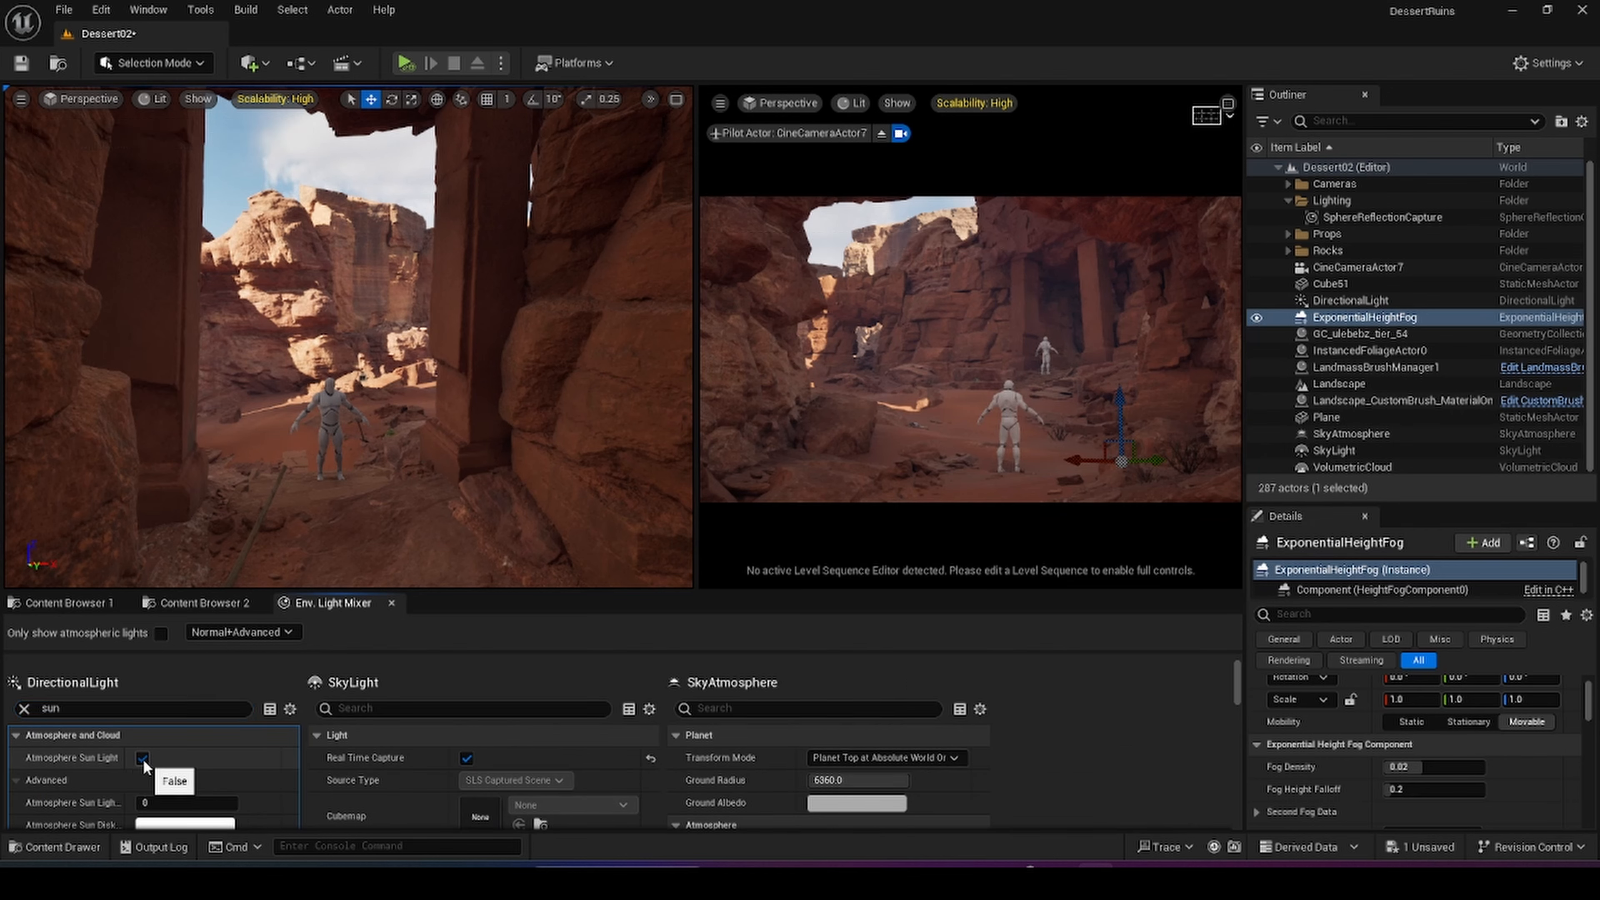
left_click(143, 759)
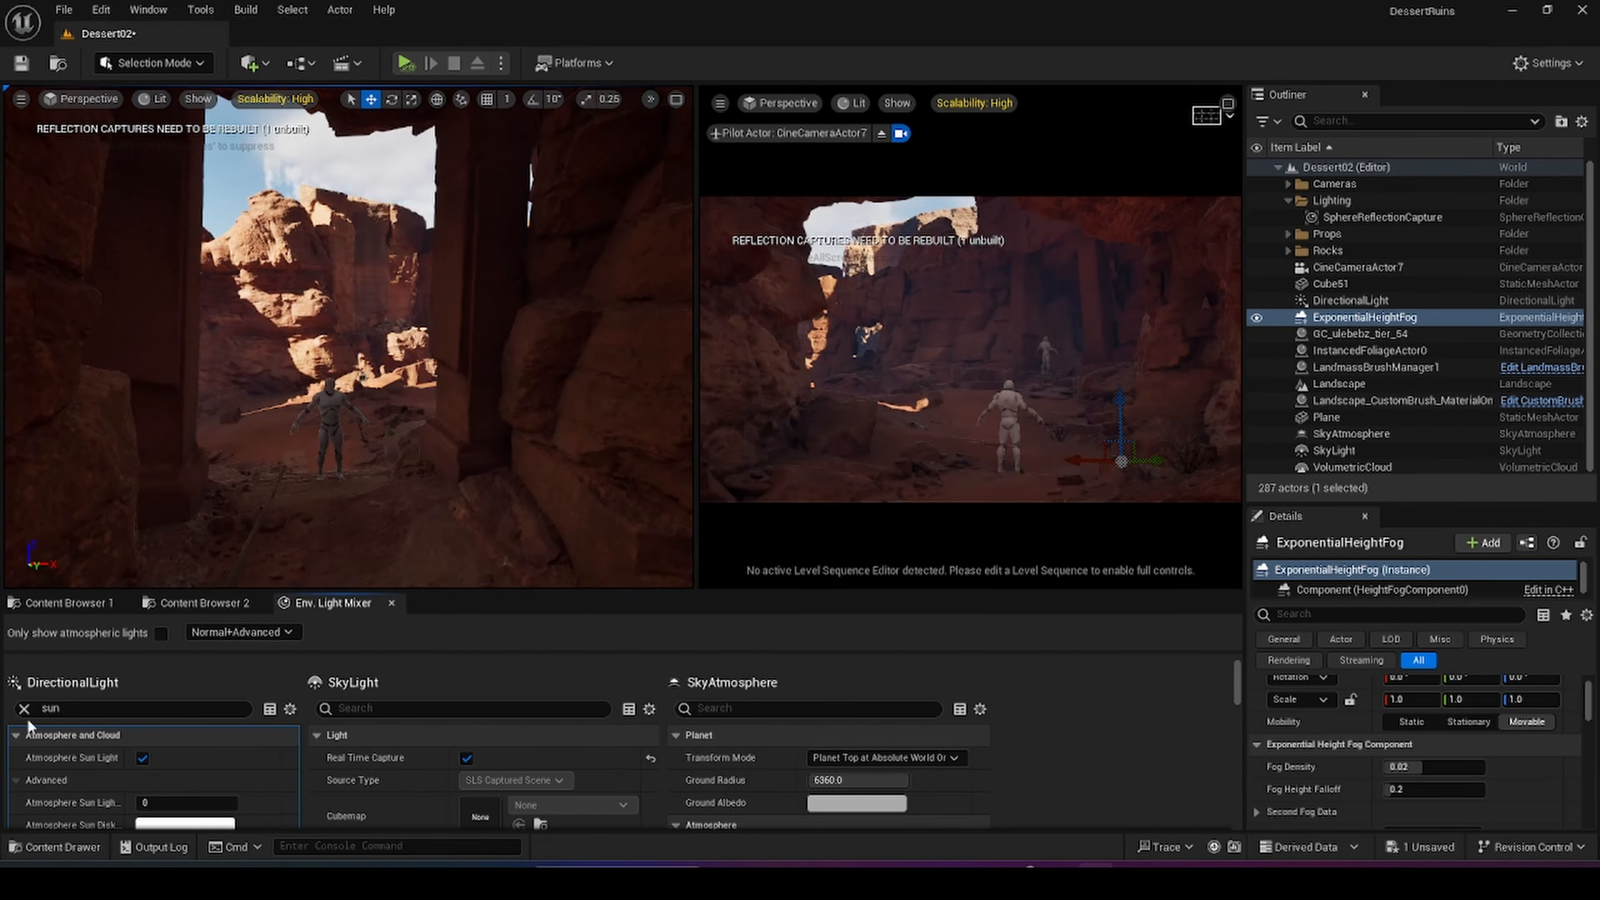
left_click(24, 708)
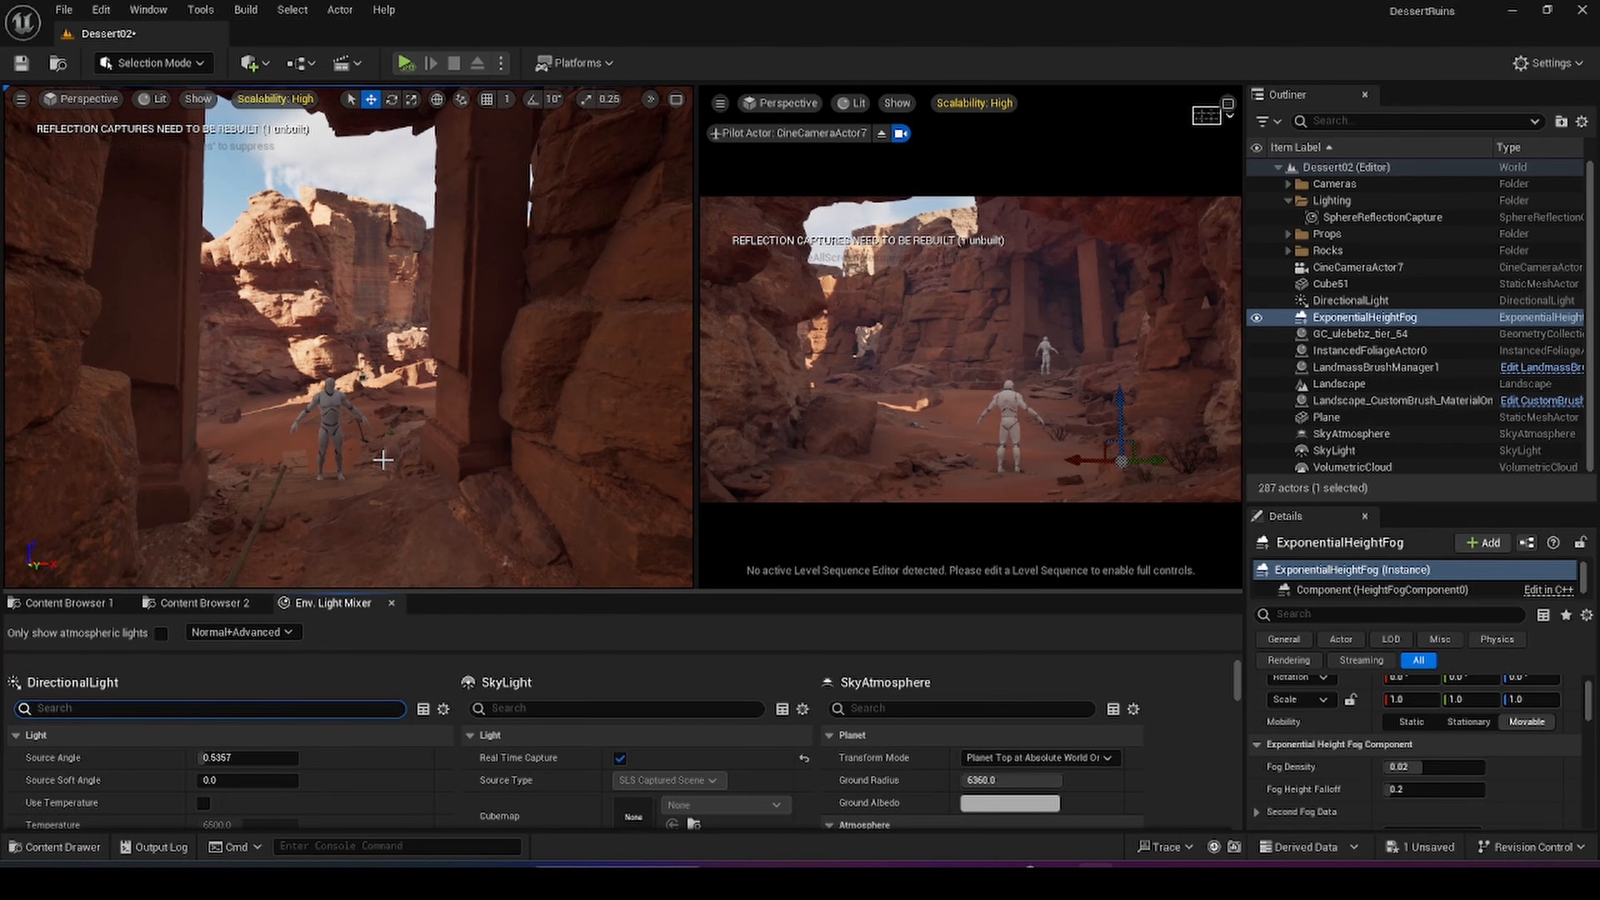
right_click_drag(383, 460, 354, 452)
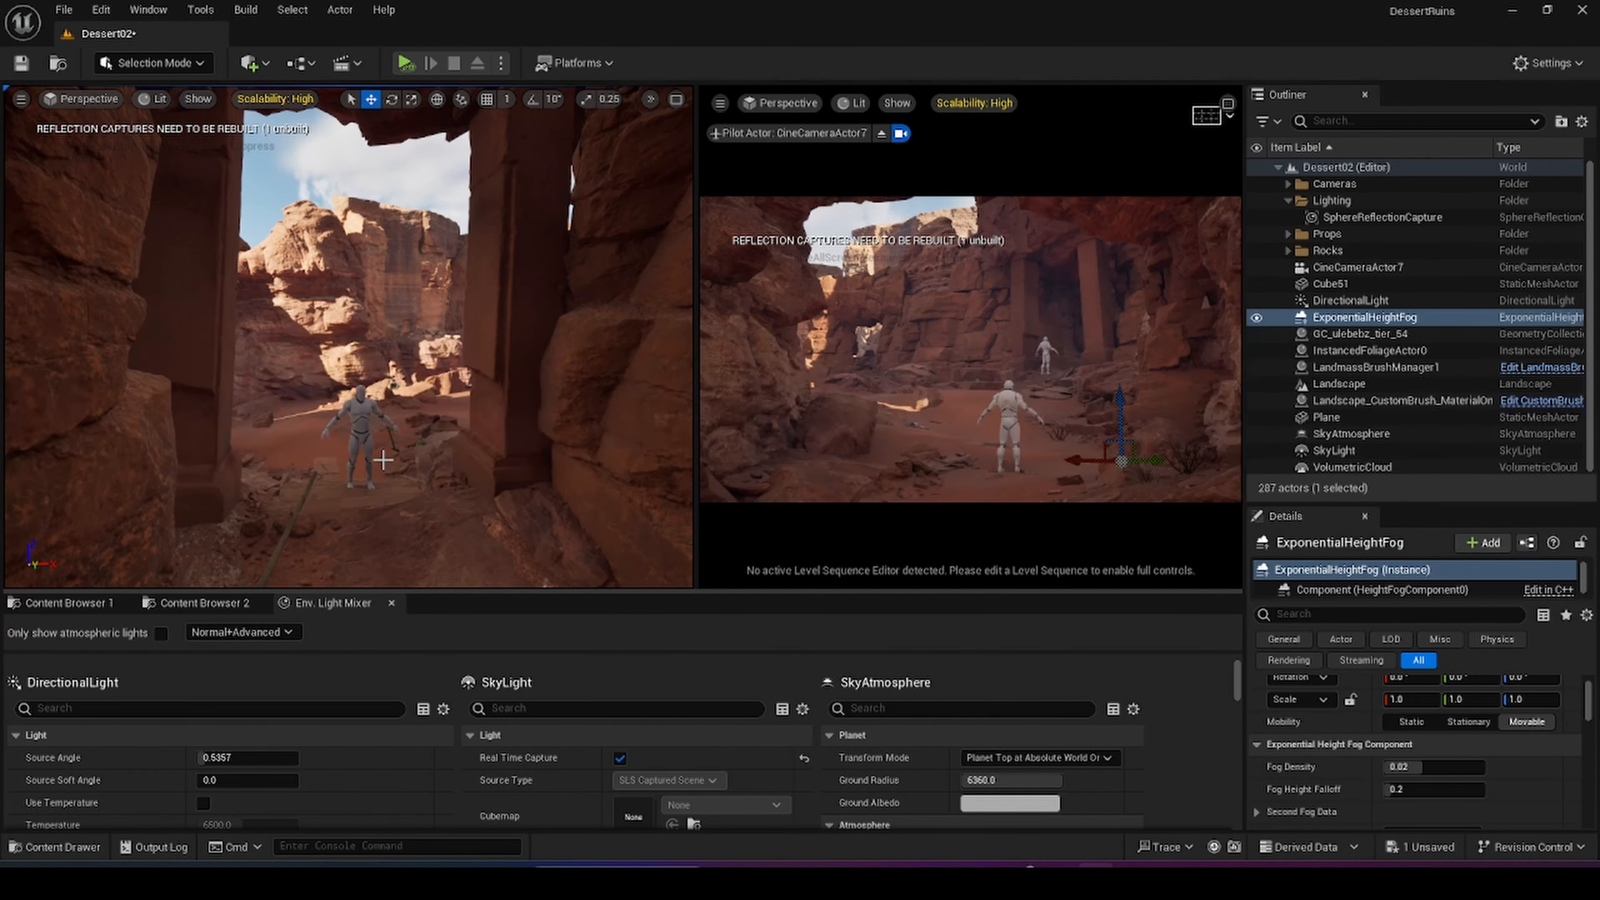
right_click(383, 459)
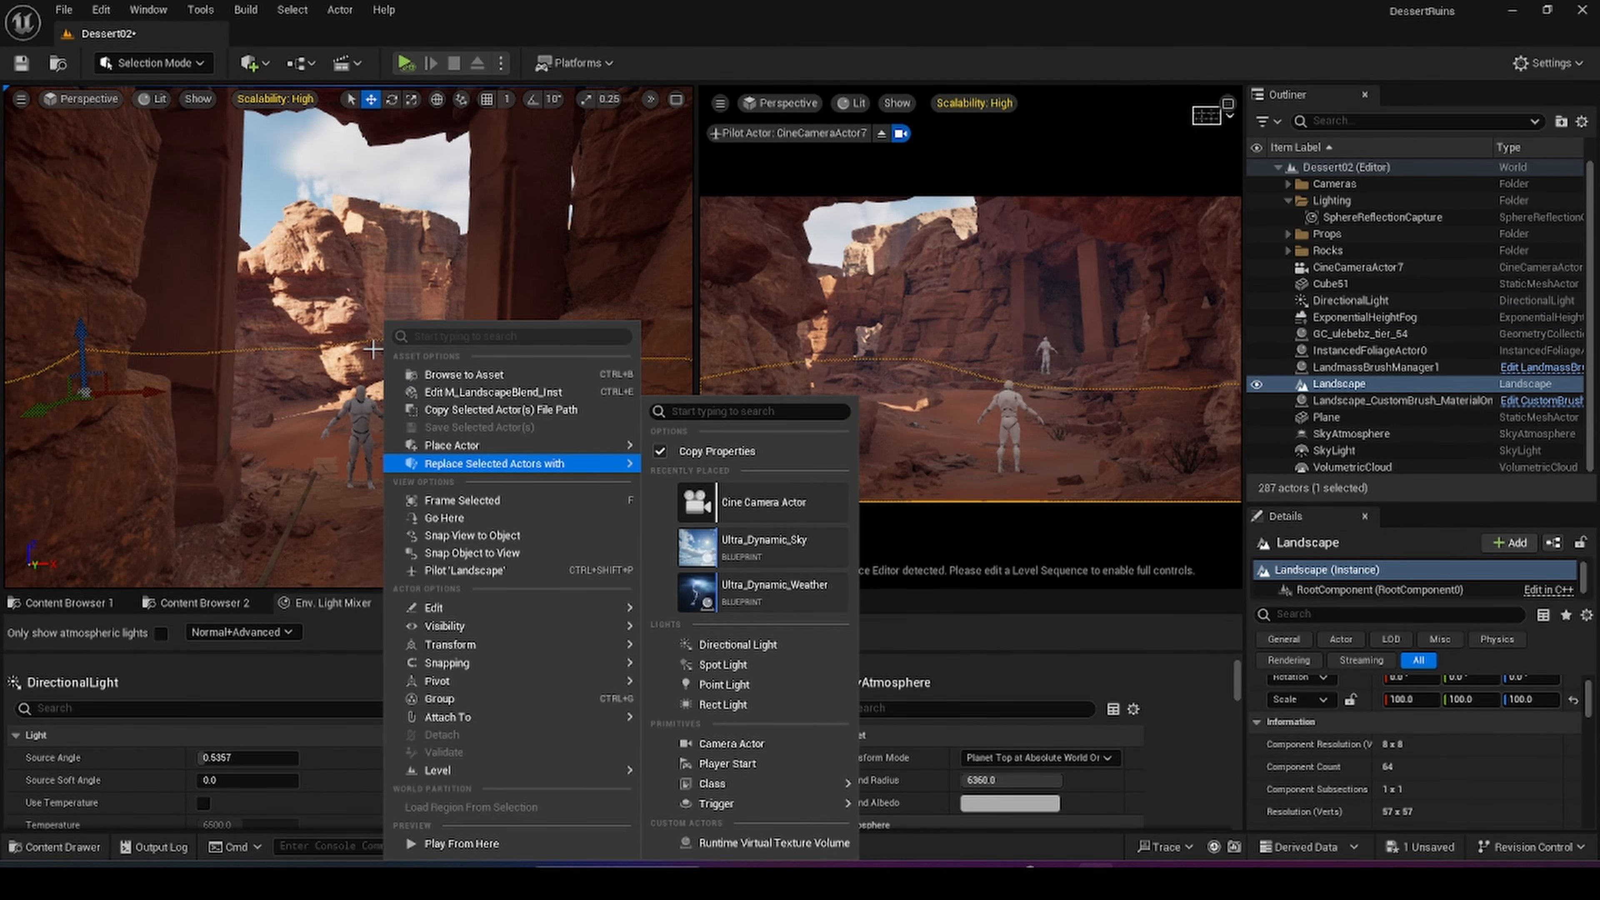
left_click(381, 277)
right_click_drag(397, 268, 419, 291)
right_click(396, 268)
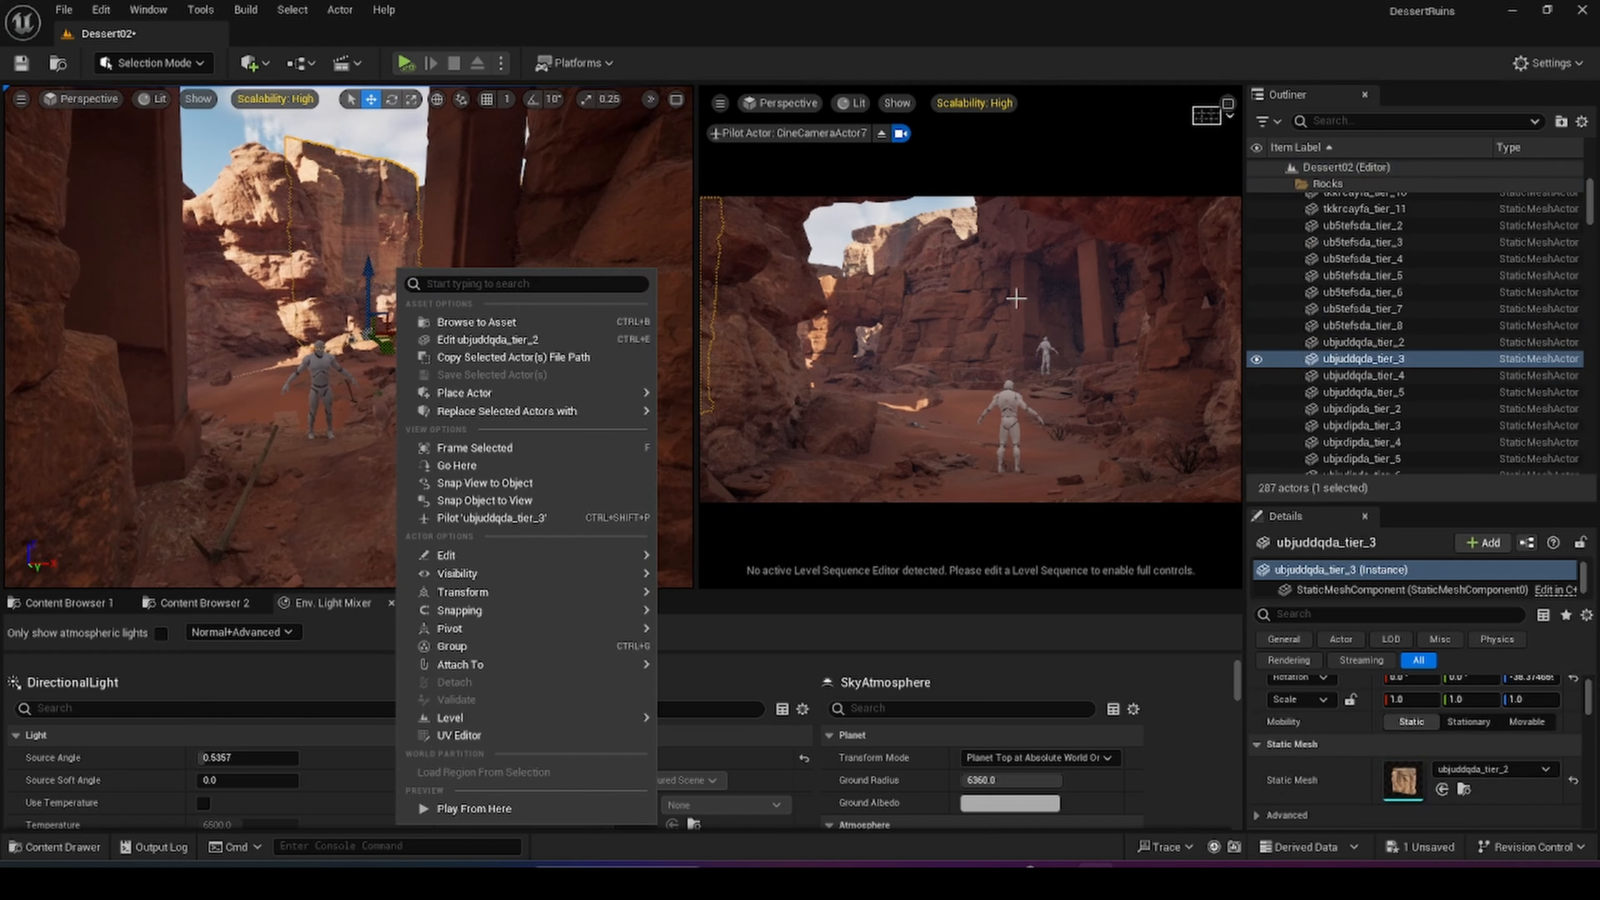
left_click_drag(1589, 197, 1587, 174)
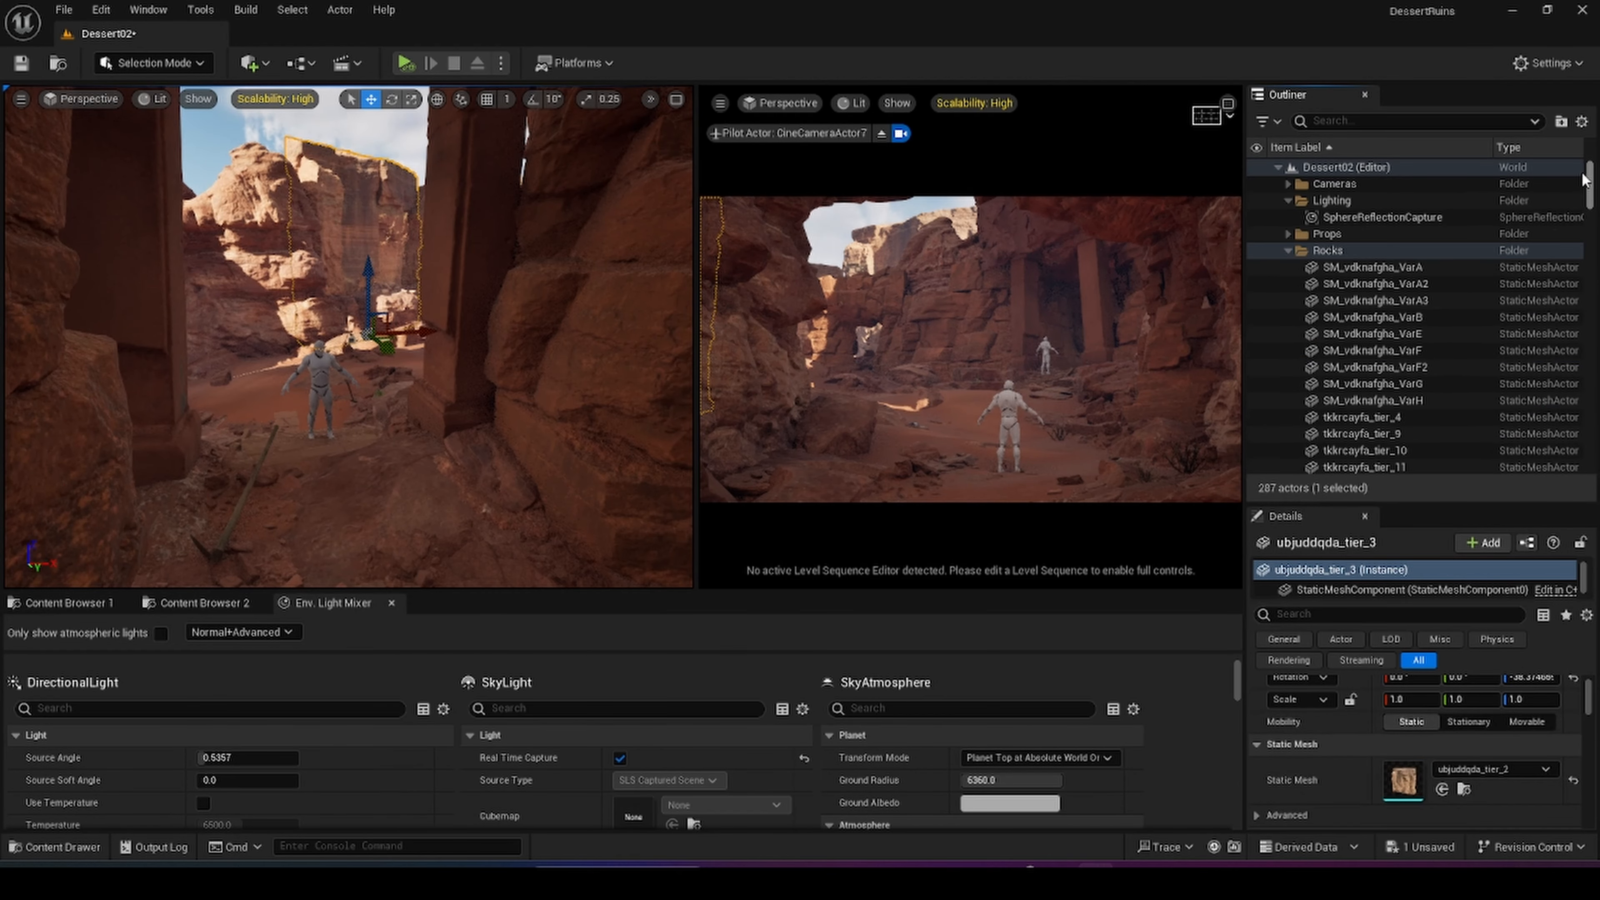
left_click(1288, 251)
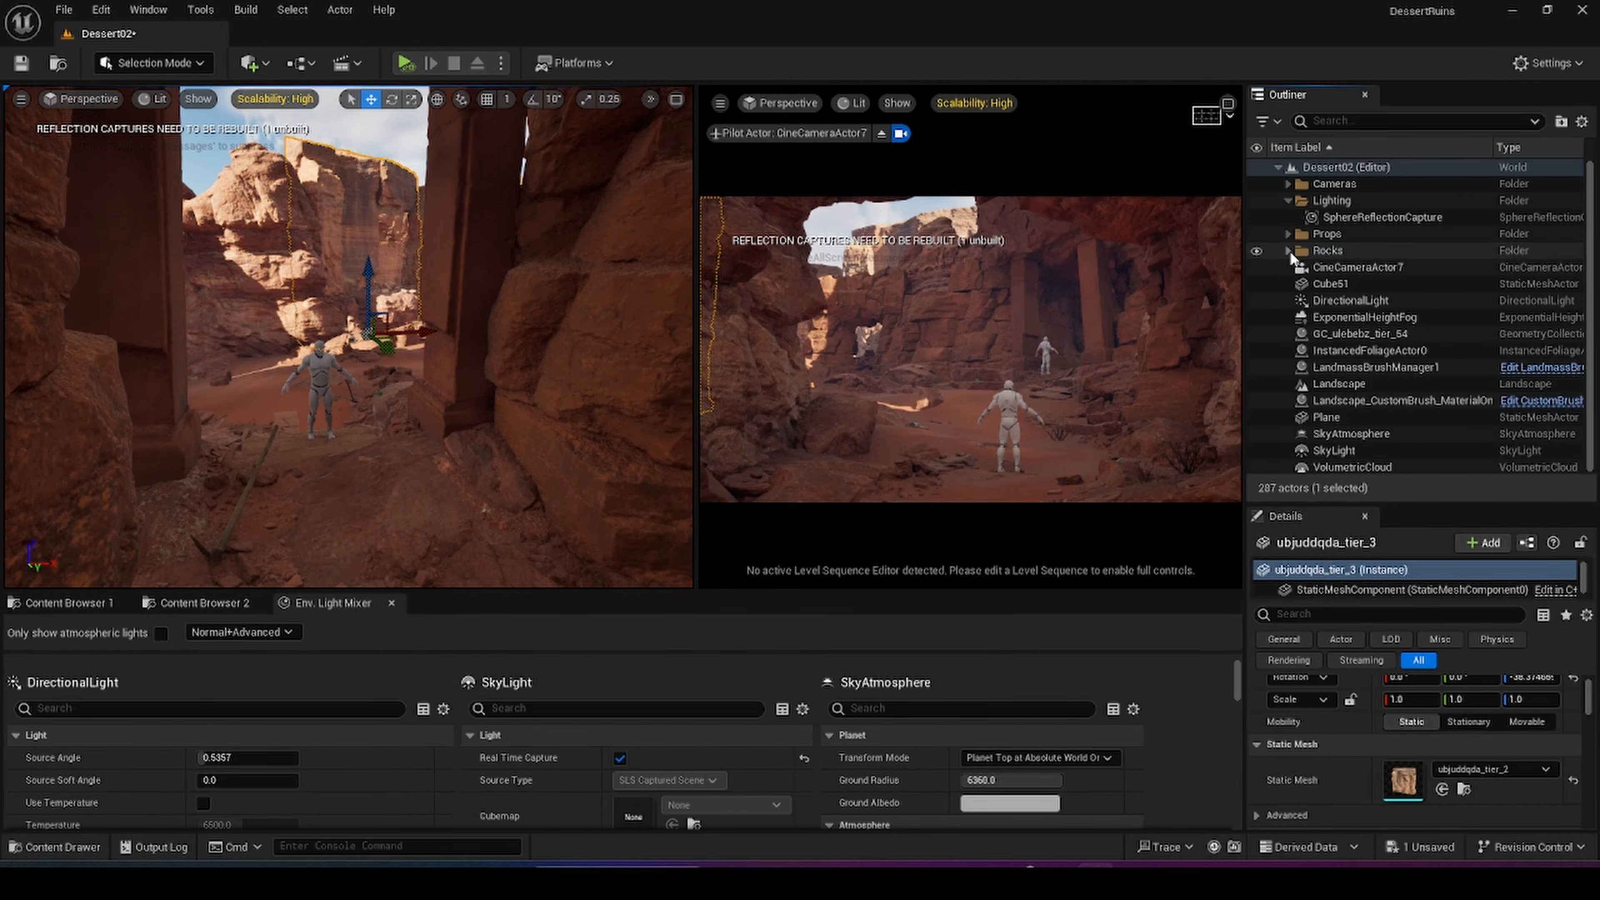
- Select the DirectionalLight and focus the free perspective viewport on it
key("w")
right_click_drag(353, 328, 208, 335)
mouse_move(406, 340)
right_mouse_down()
mouse_move(371, 341)
mouse_move(406, 341)
right_mouse_up()
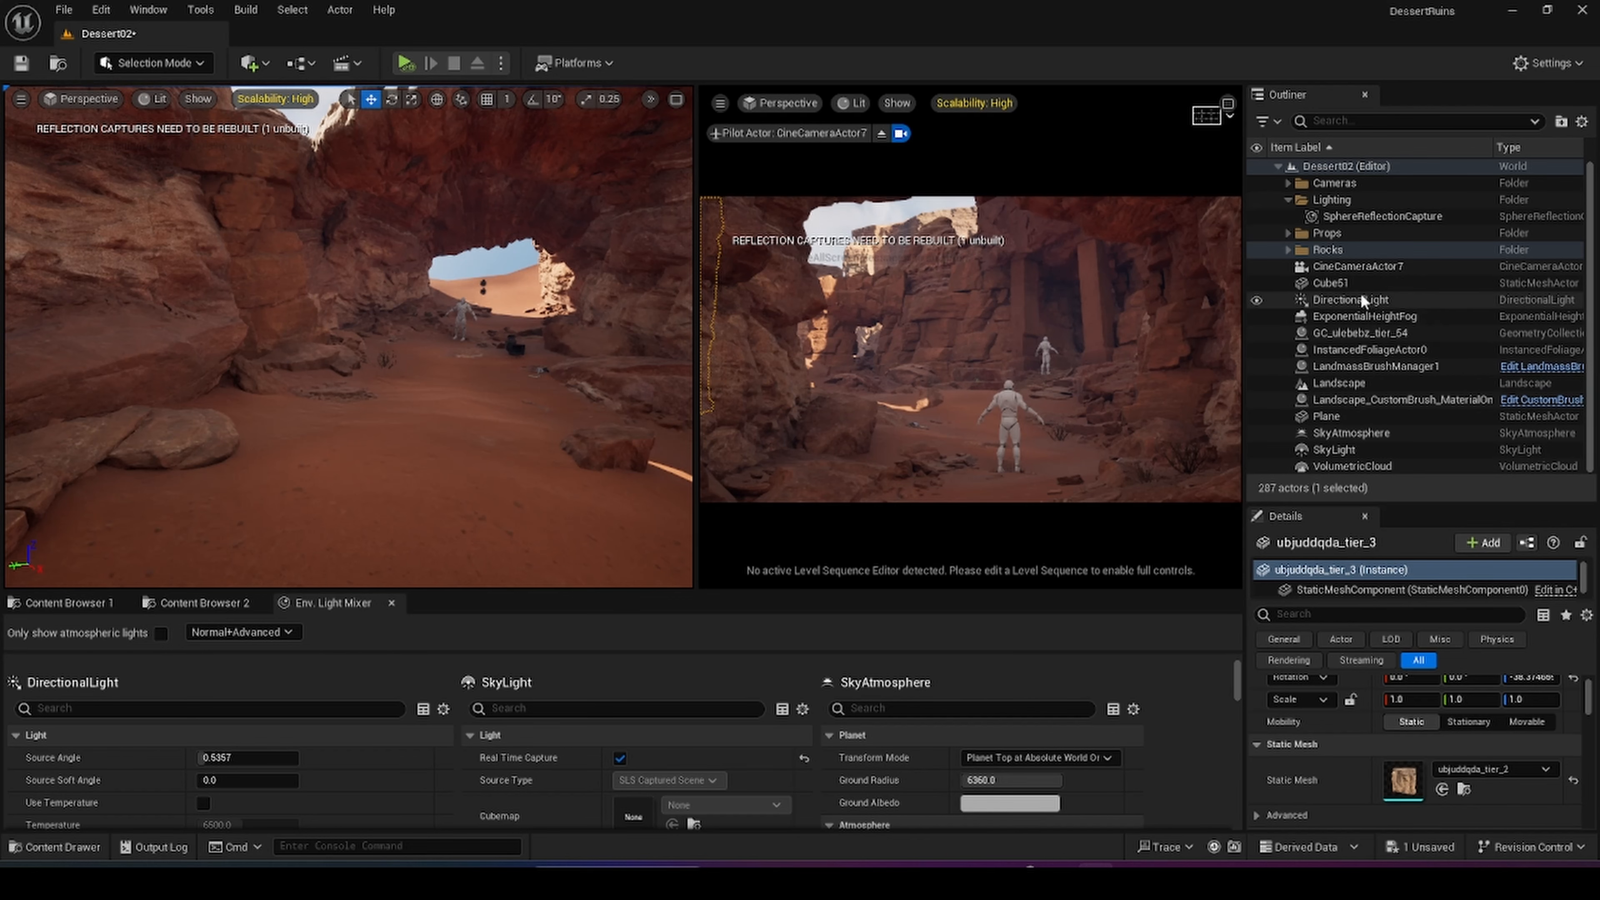
left_click(1337, 300)
key("f")
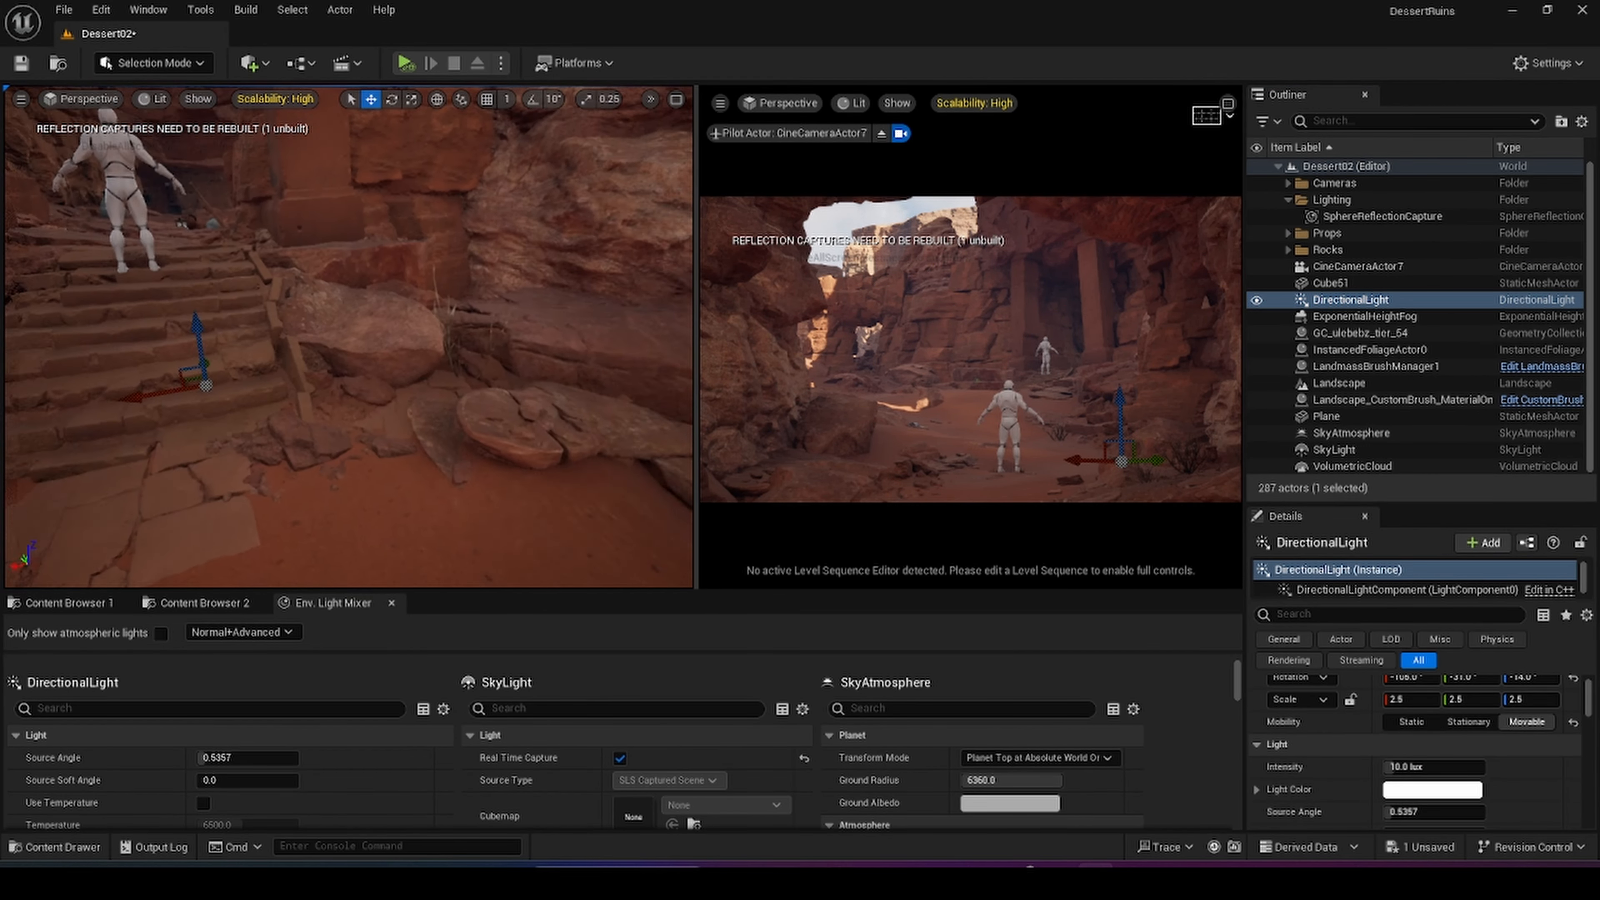
- Sweep the sun around the scene with the interactive sun-direction gizmo until the ruins, stairs and sand are lit in the camera shot
mouse_move(551, 404)
right_mouse_down()
mouse_move(519, 385)
mouse_move(532, 372)
mouse_move(552, 404)
right_mouse_up()
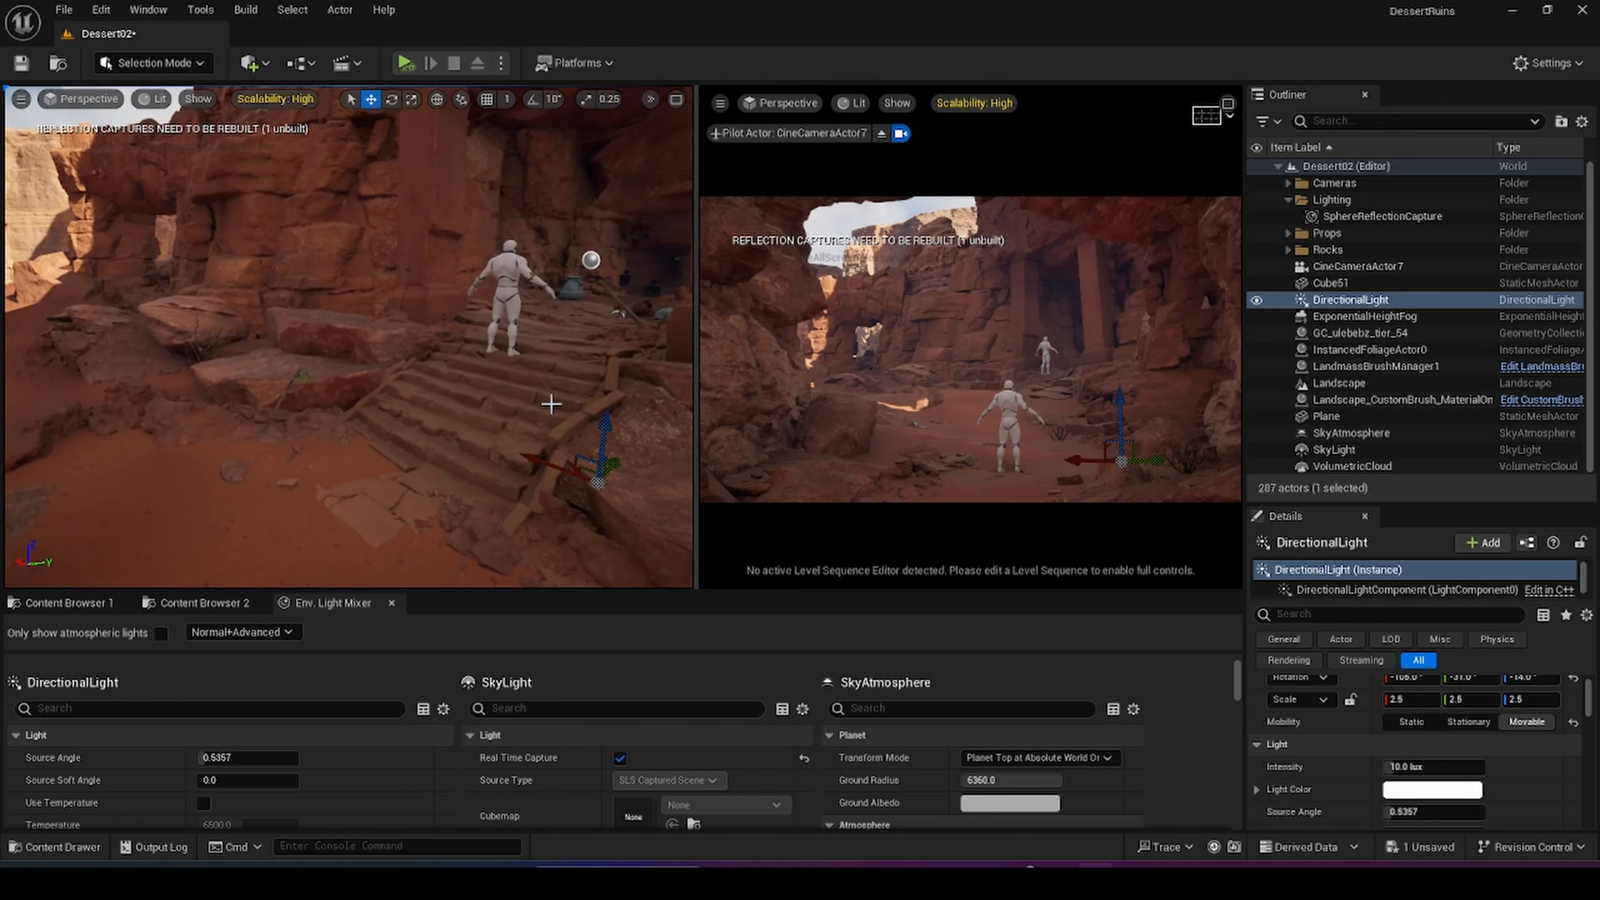
key("ctrl+l")
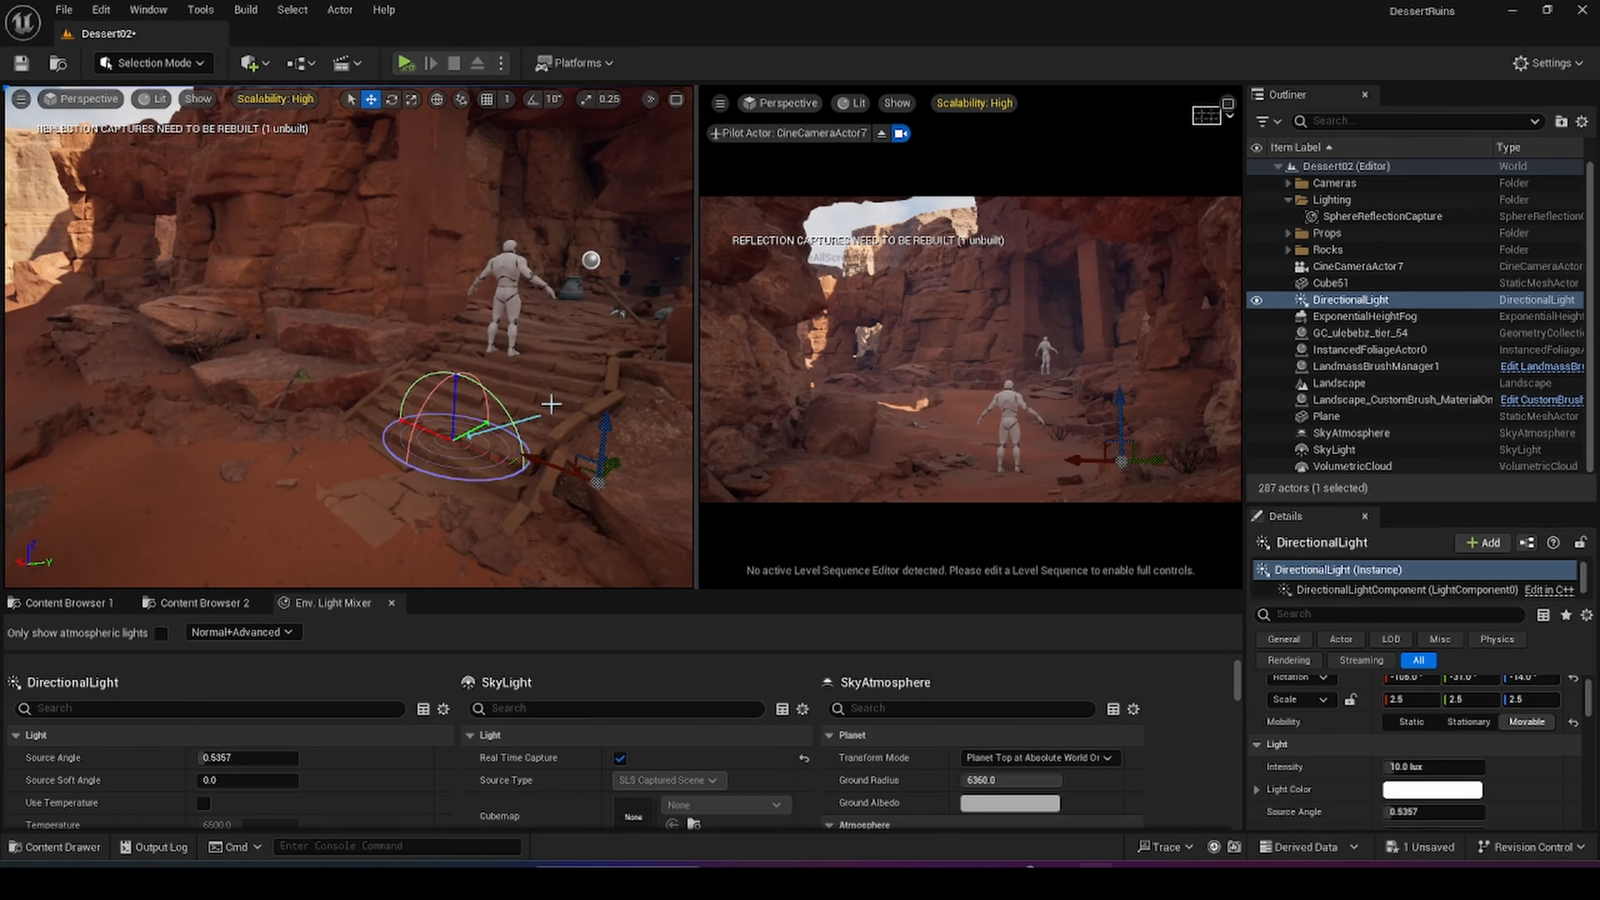
mouse_move(427, 343)
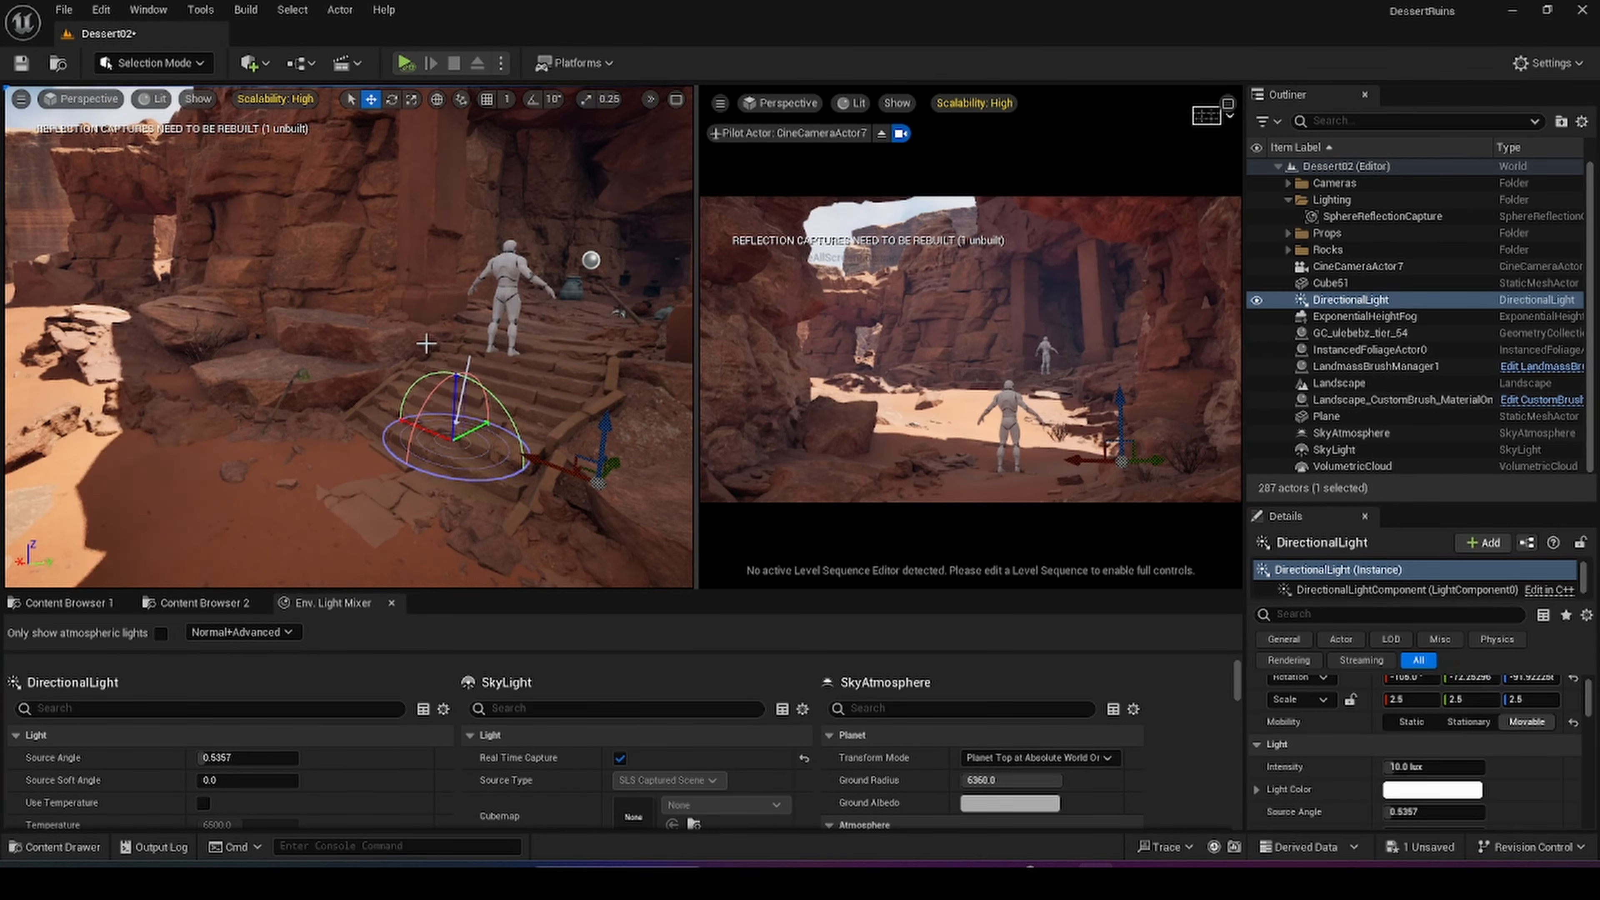
mouse_move(381, 443)
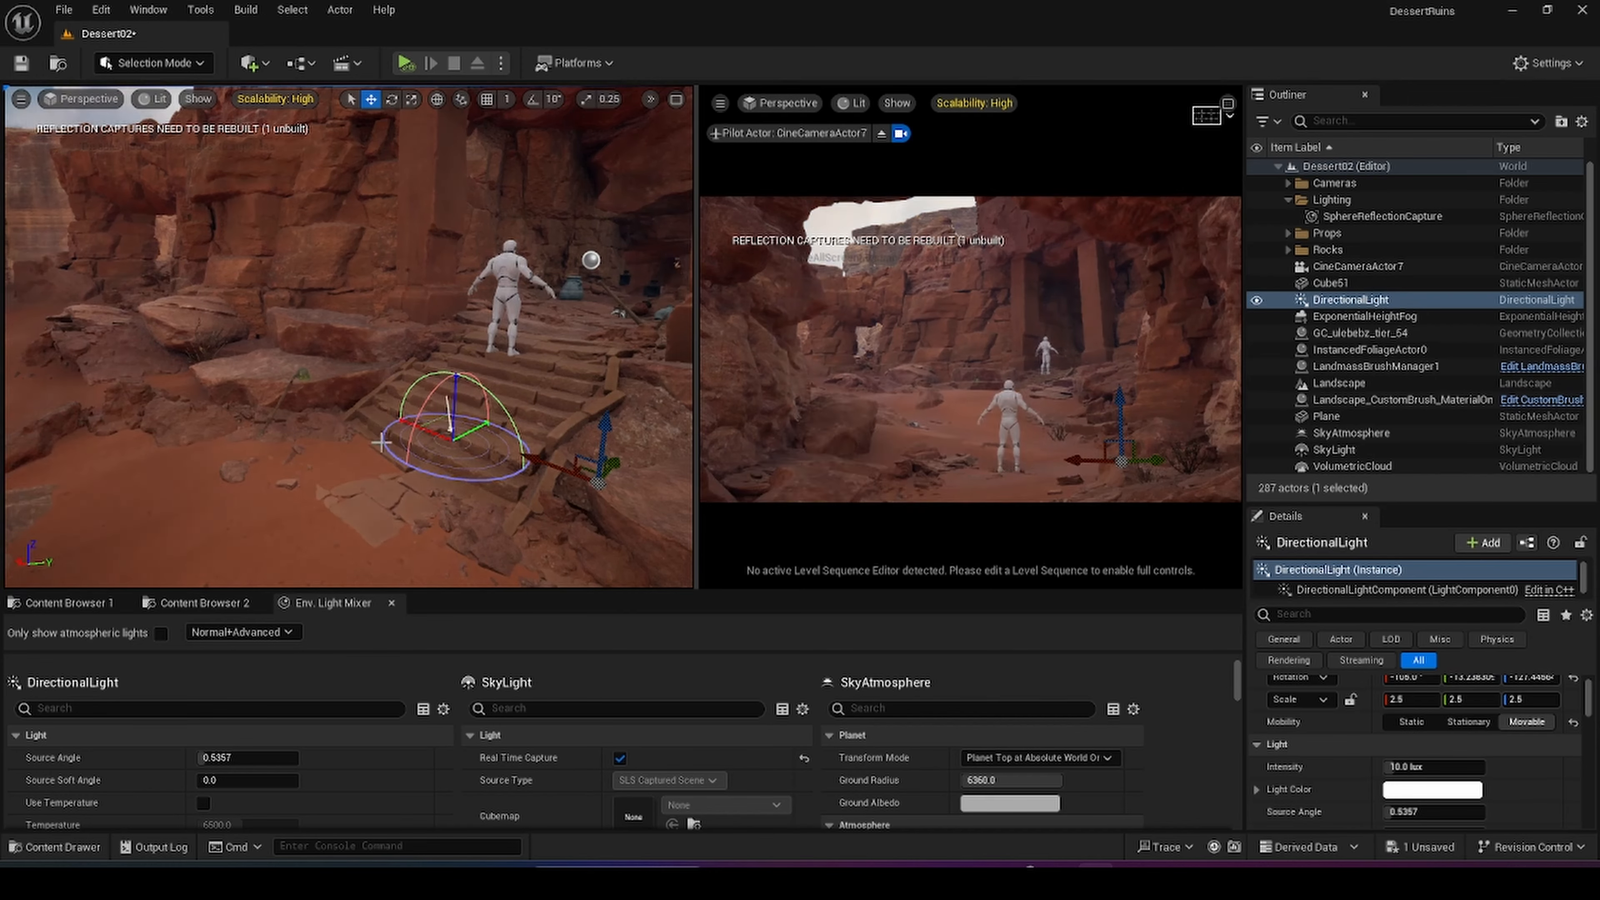
mouse_move(431, 272)
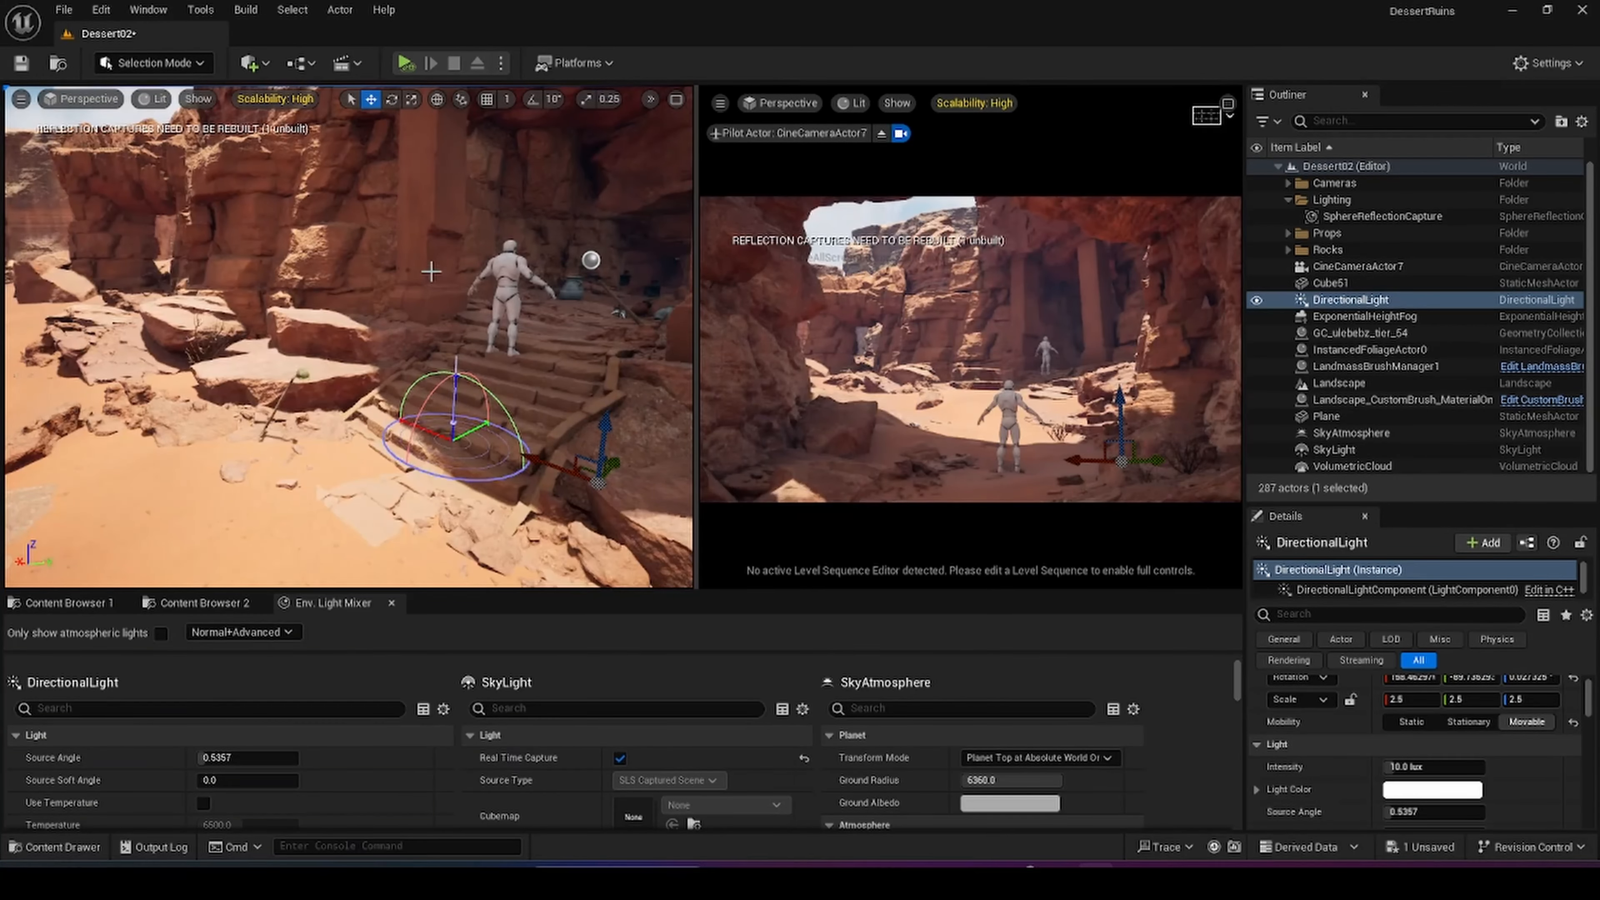
mouse_move(350, 298)
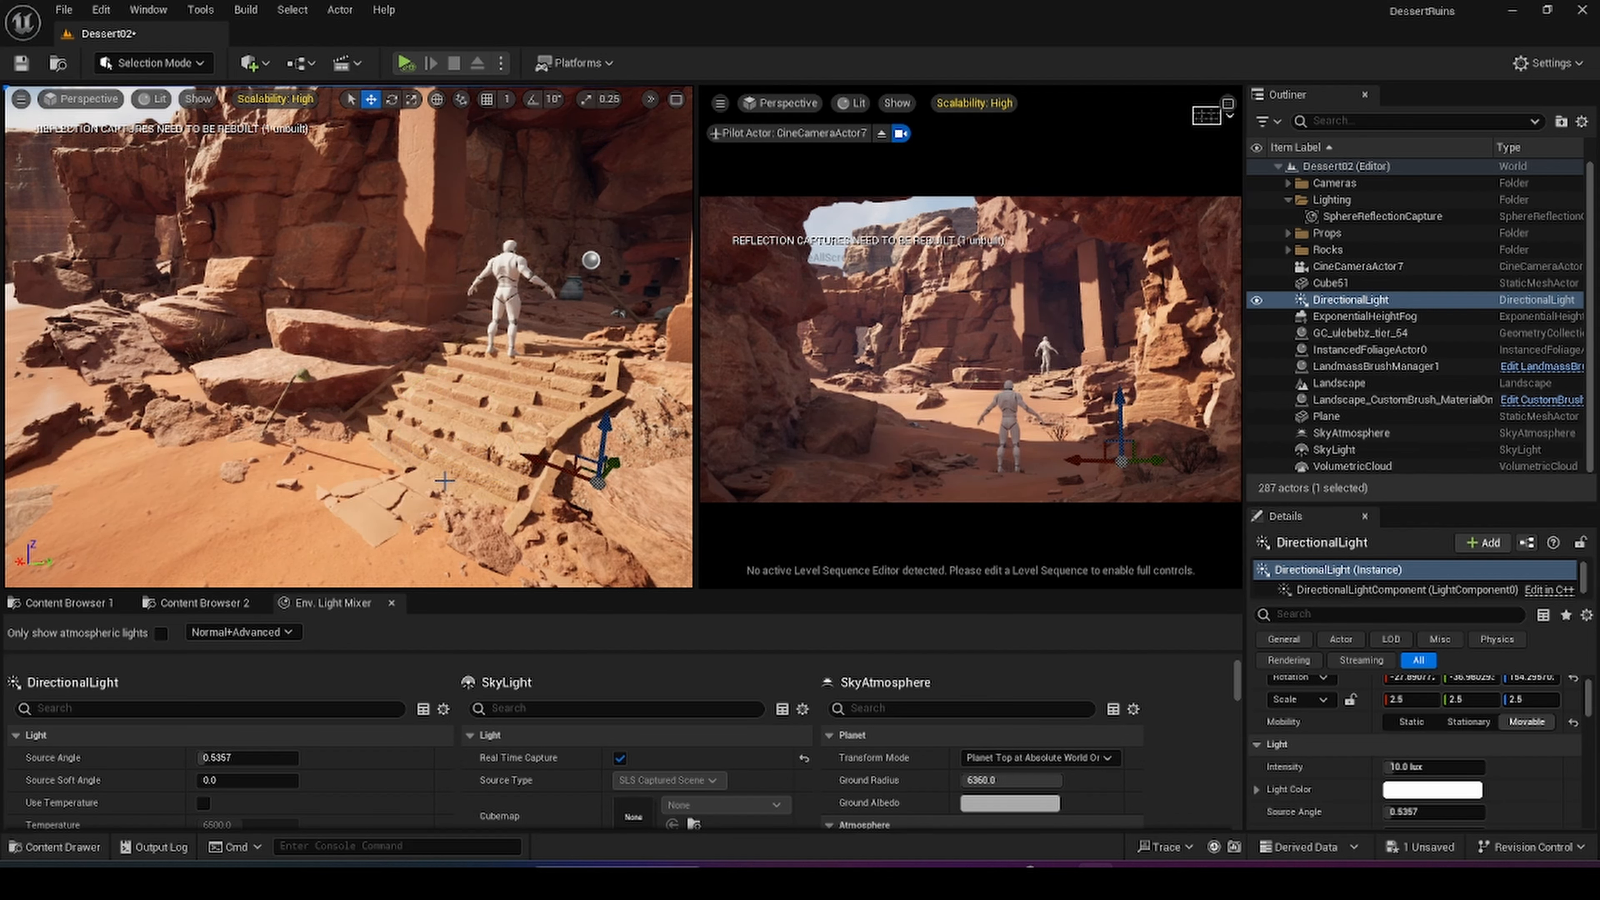
- Rotate the DirectionalLight about its vertical and green axes to roughly -14°, -60° and 170°, refining how the shadows cross the stairs
key("e")
right_click_drag(464, 482, 421, 481)
key("s")
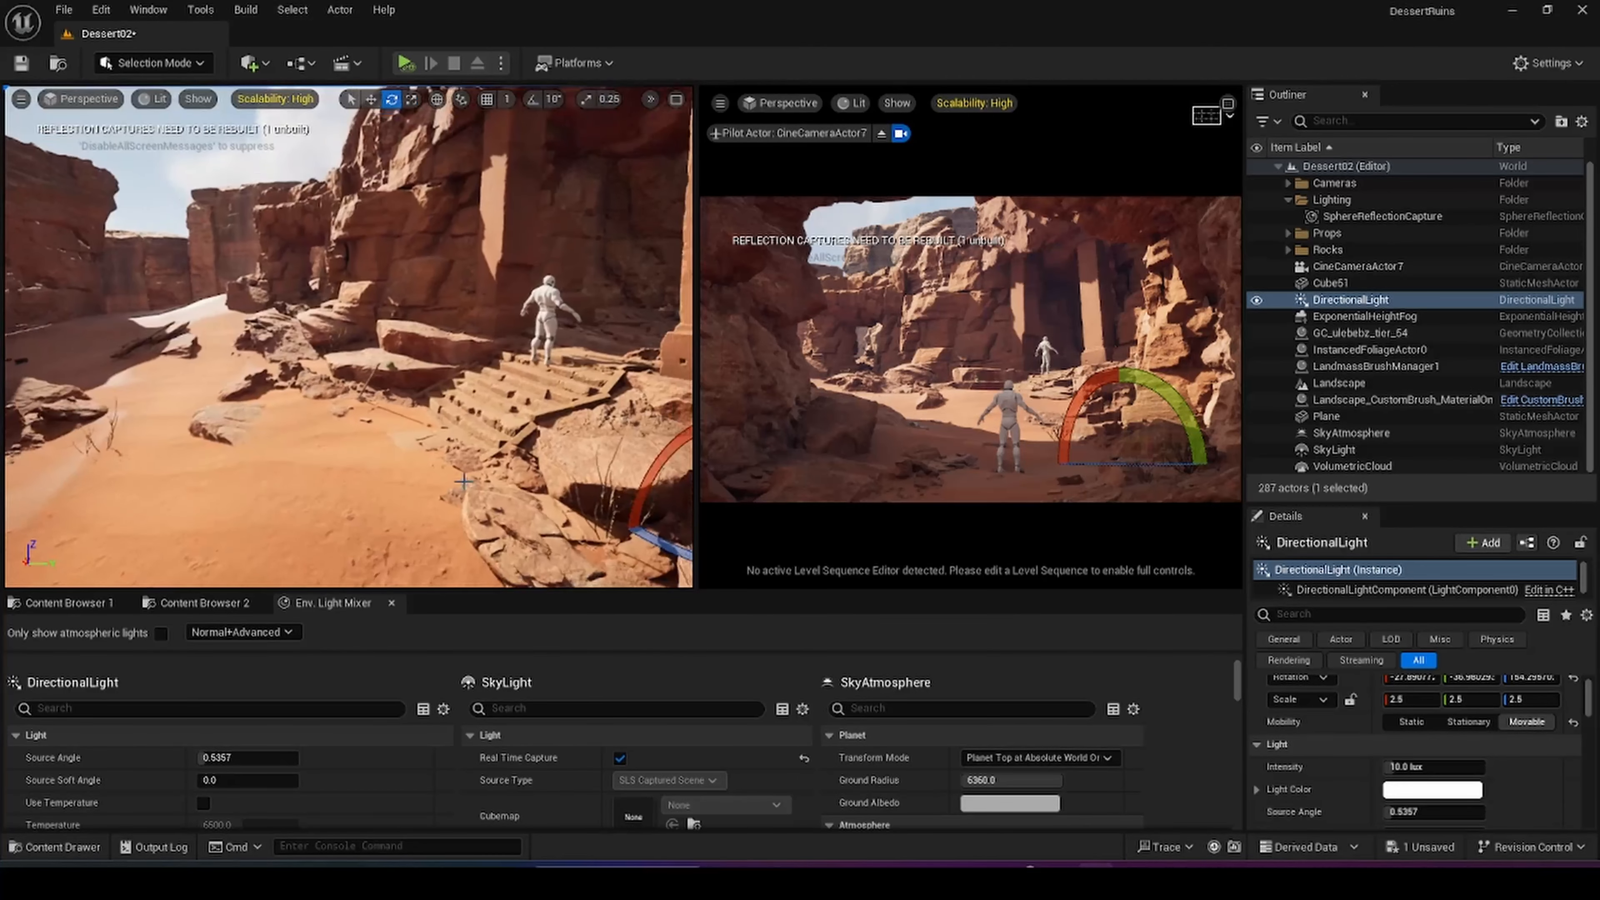
right_click_drag(662, 563, 718, 579)
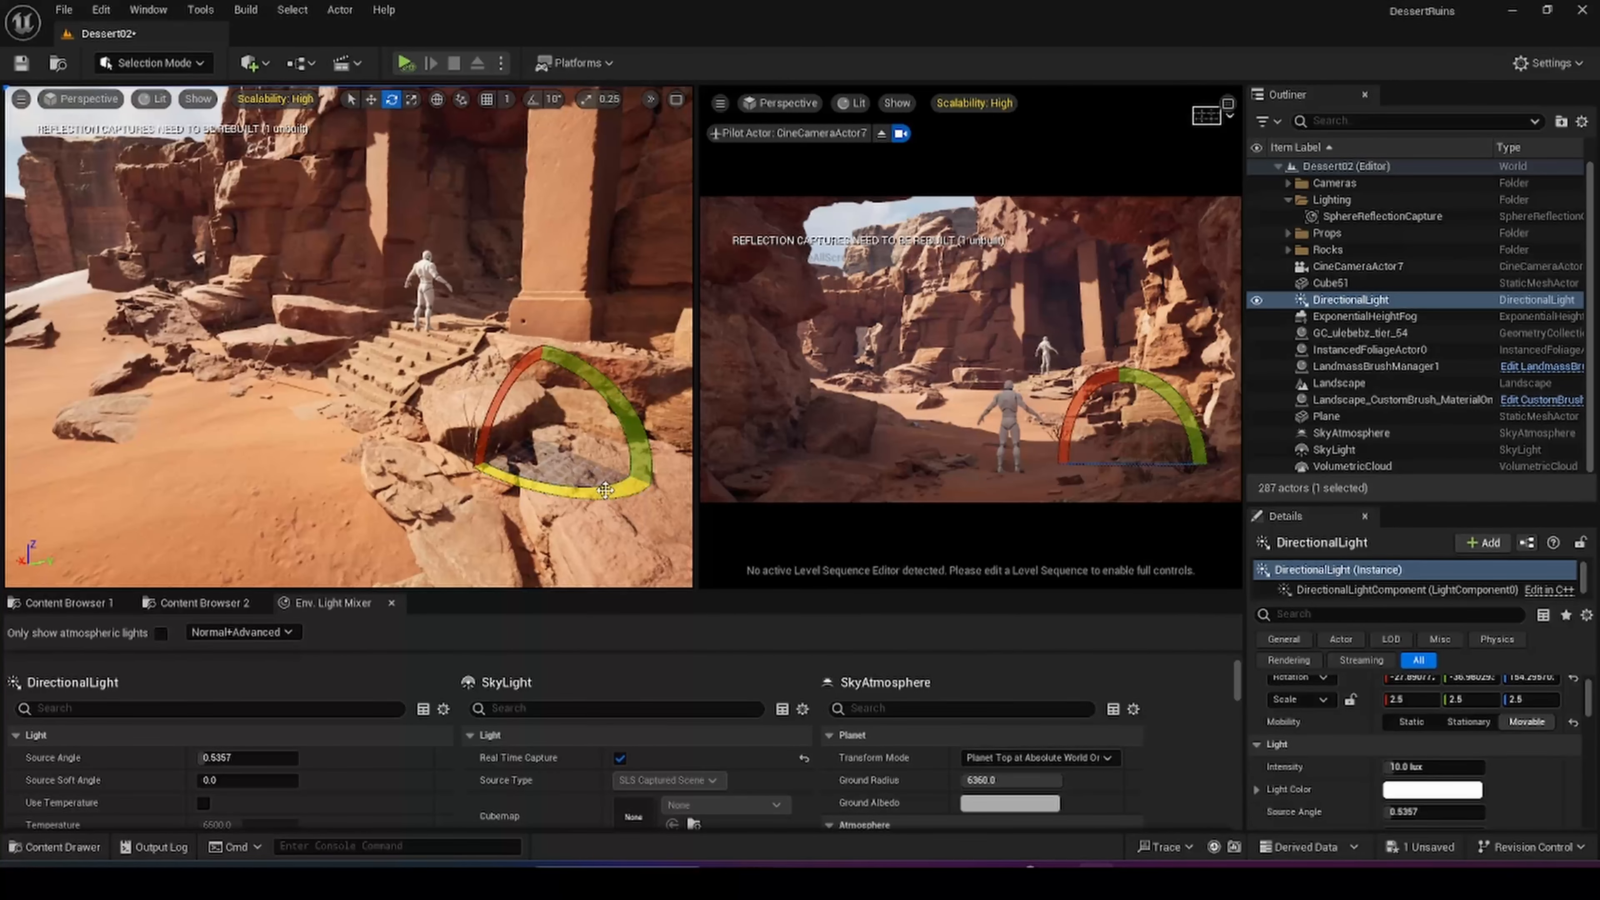
left_click_drag(607, 504, 640, 504)
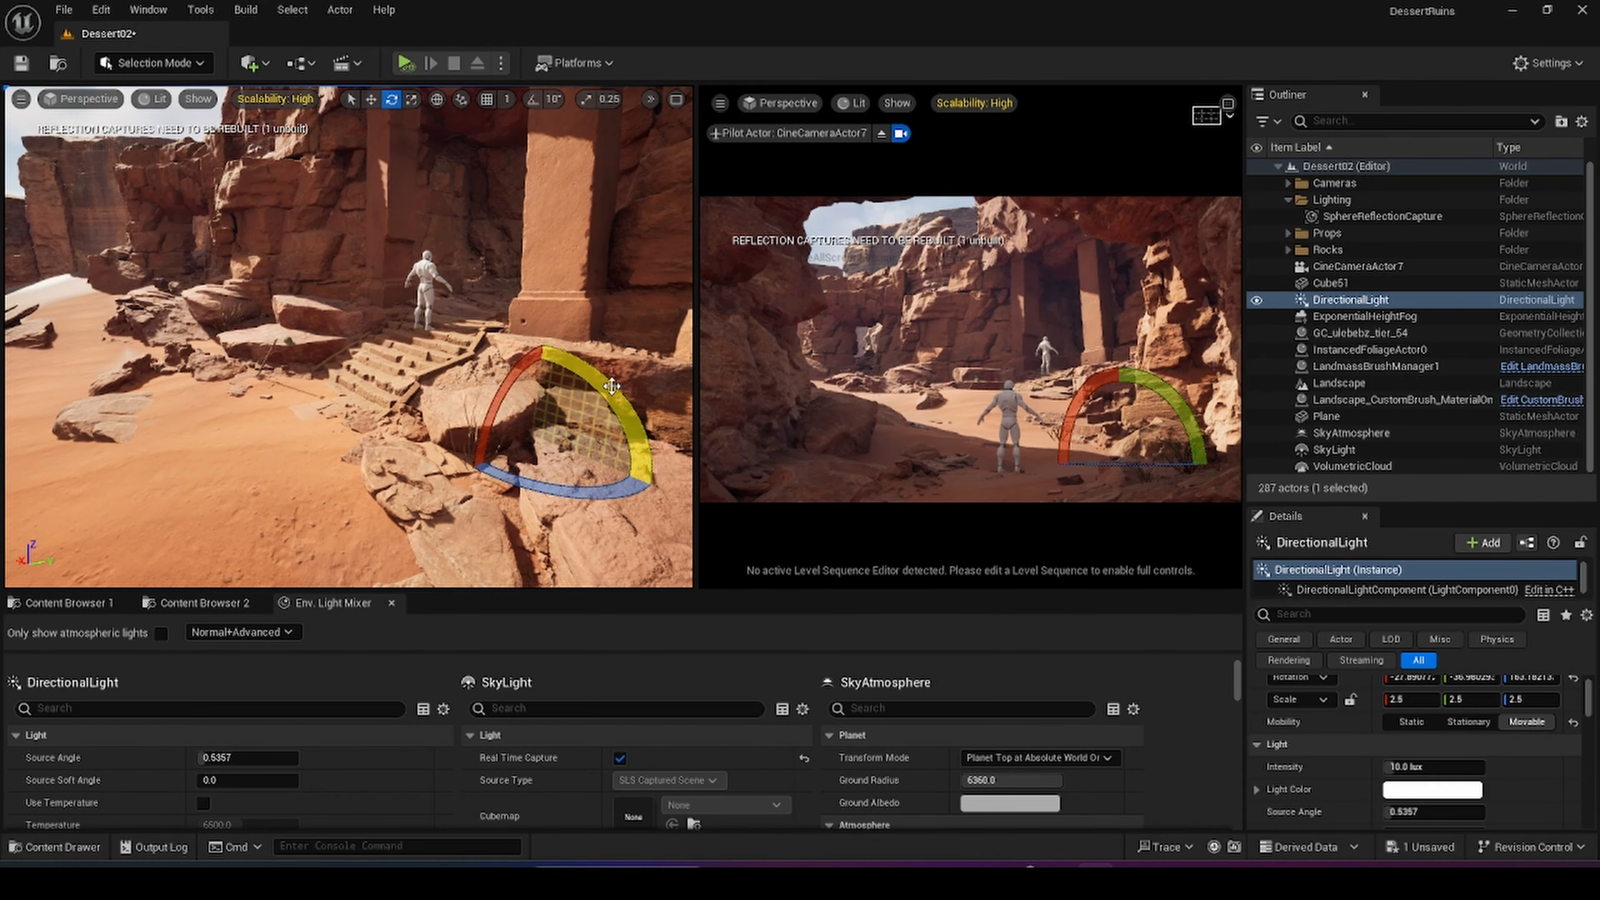
left_click_drag(611, 385, 452, 402)
left_click_drag(573, 479, 561, 478)
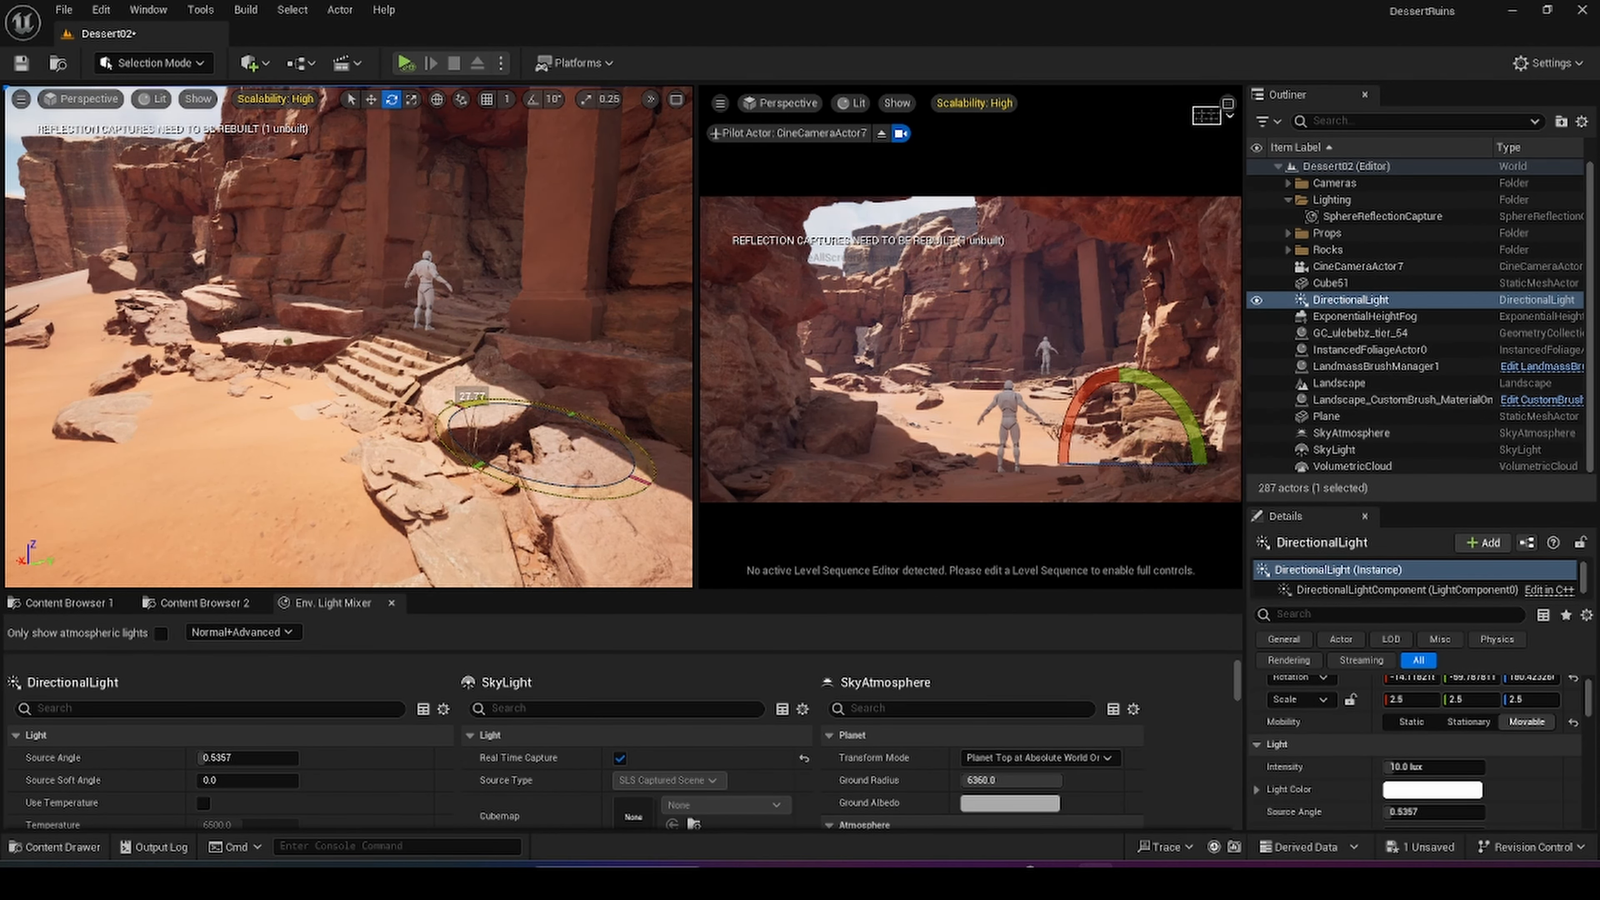
mouse_move(561, 479)
left_mouse_down()
mouse_move(582, 496)
mouse_move(565, 496)
left_mouse_up()
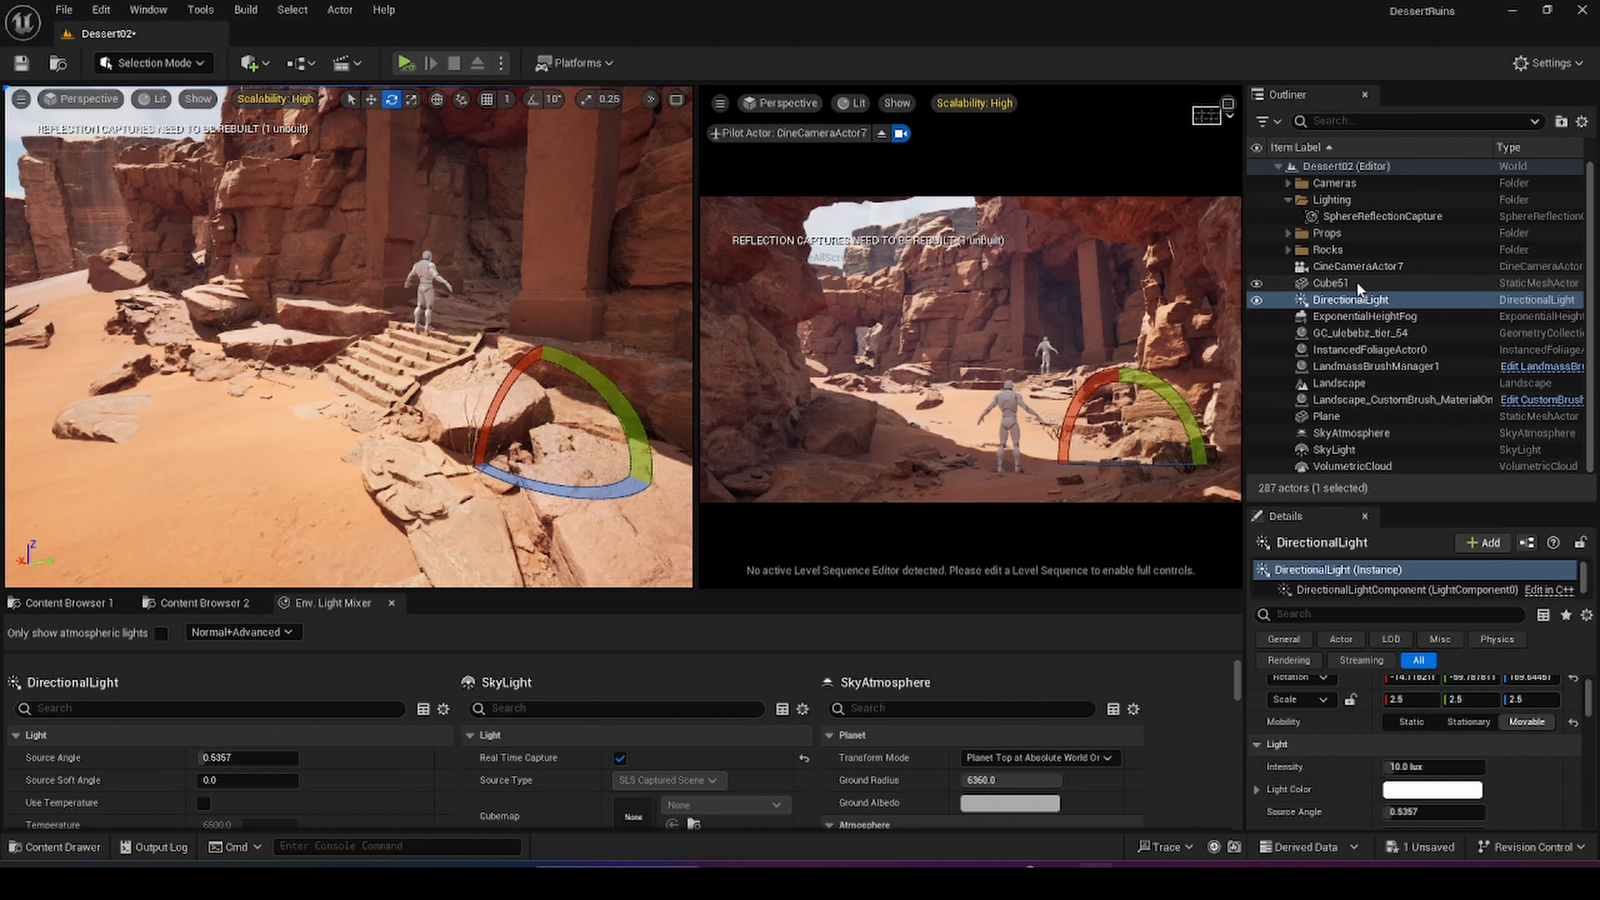
- Move the DirectionalLight, SkyAtmosphere, SkyLight and VolumetricCloud together into the Lighting folder
left_click(1350, 465, "ctrl")
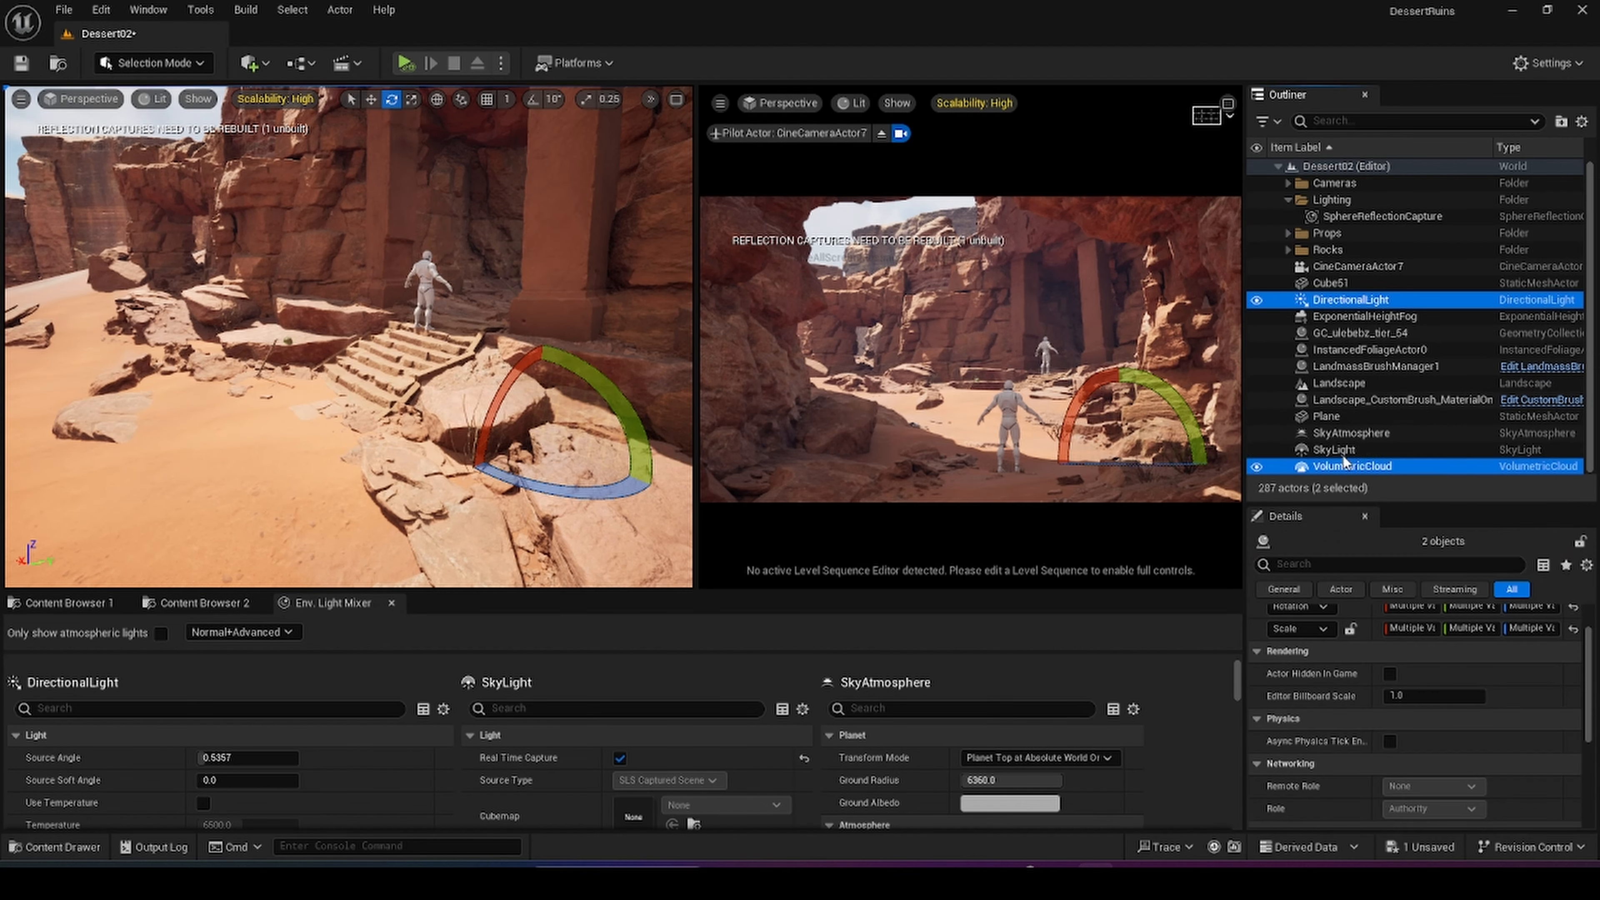
left_click(1344, 449, "ctrl")
left_click(1343, 435, "ctrl")
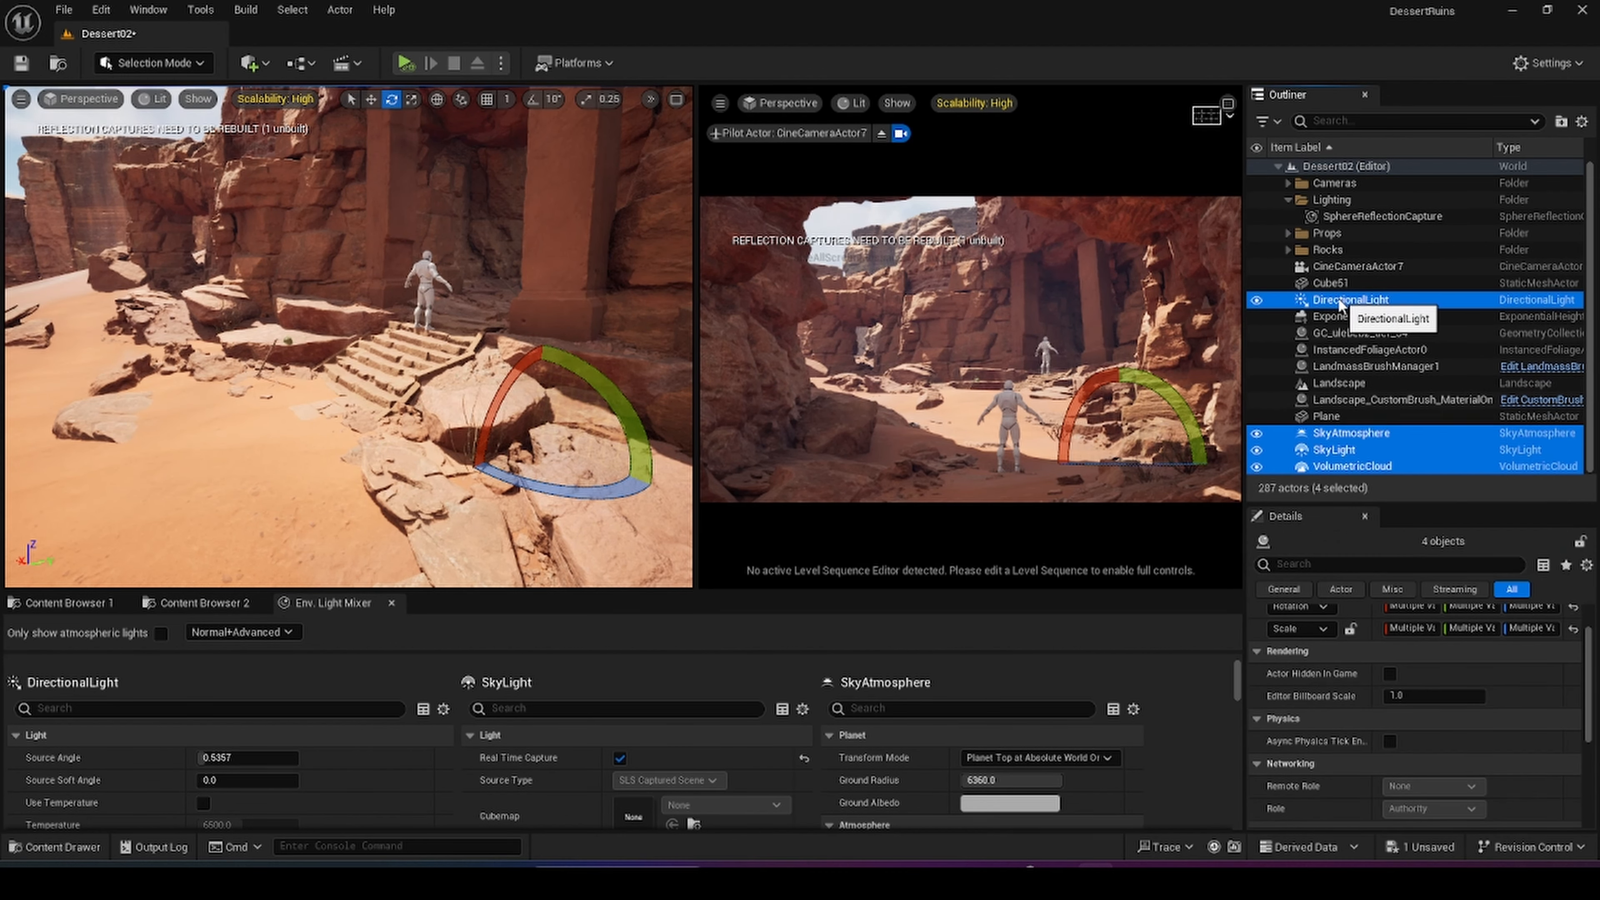
left_click_drag(1335, 300, 1340, 201)
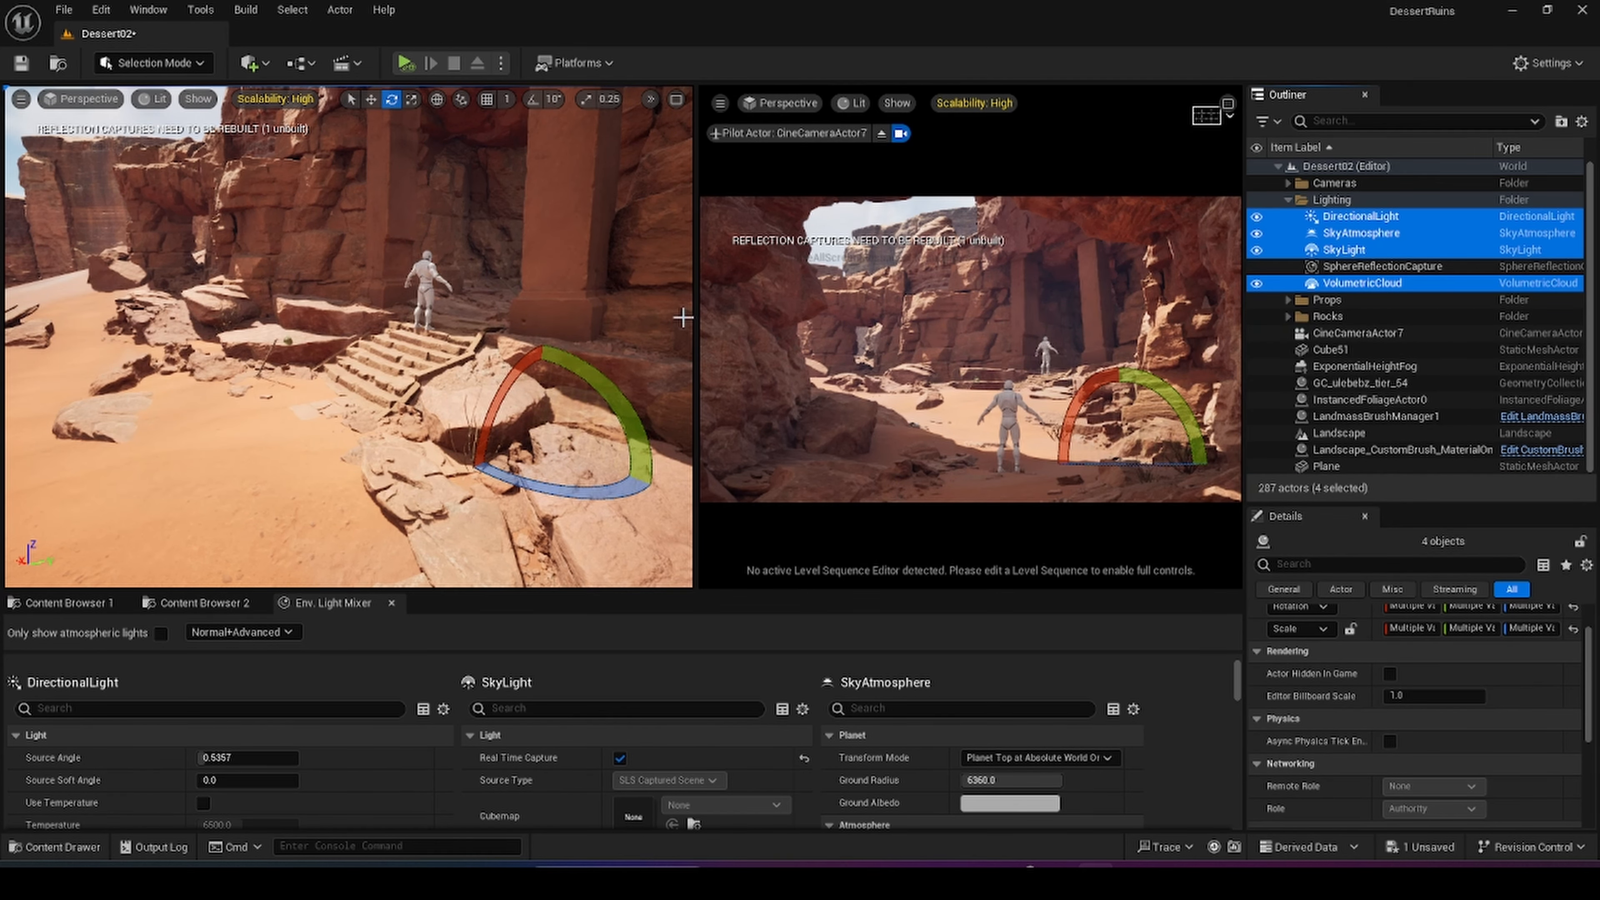
- Fly the free perspective view through the open canyon to examine the sunlight, shadows and sky
right_click_drag(430, 264, 270, 151)
key("w")
key("w")
key("s")
key("w")
key("s")
key("d")
key("a")
key("d")
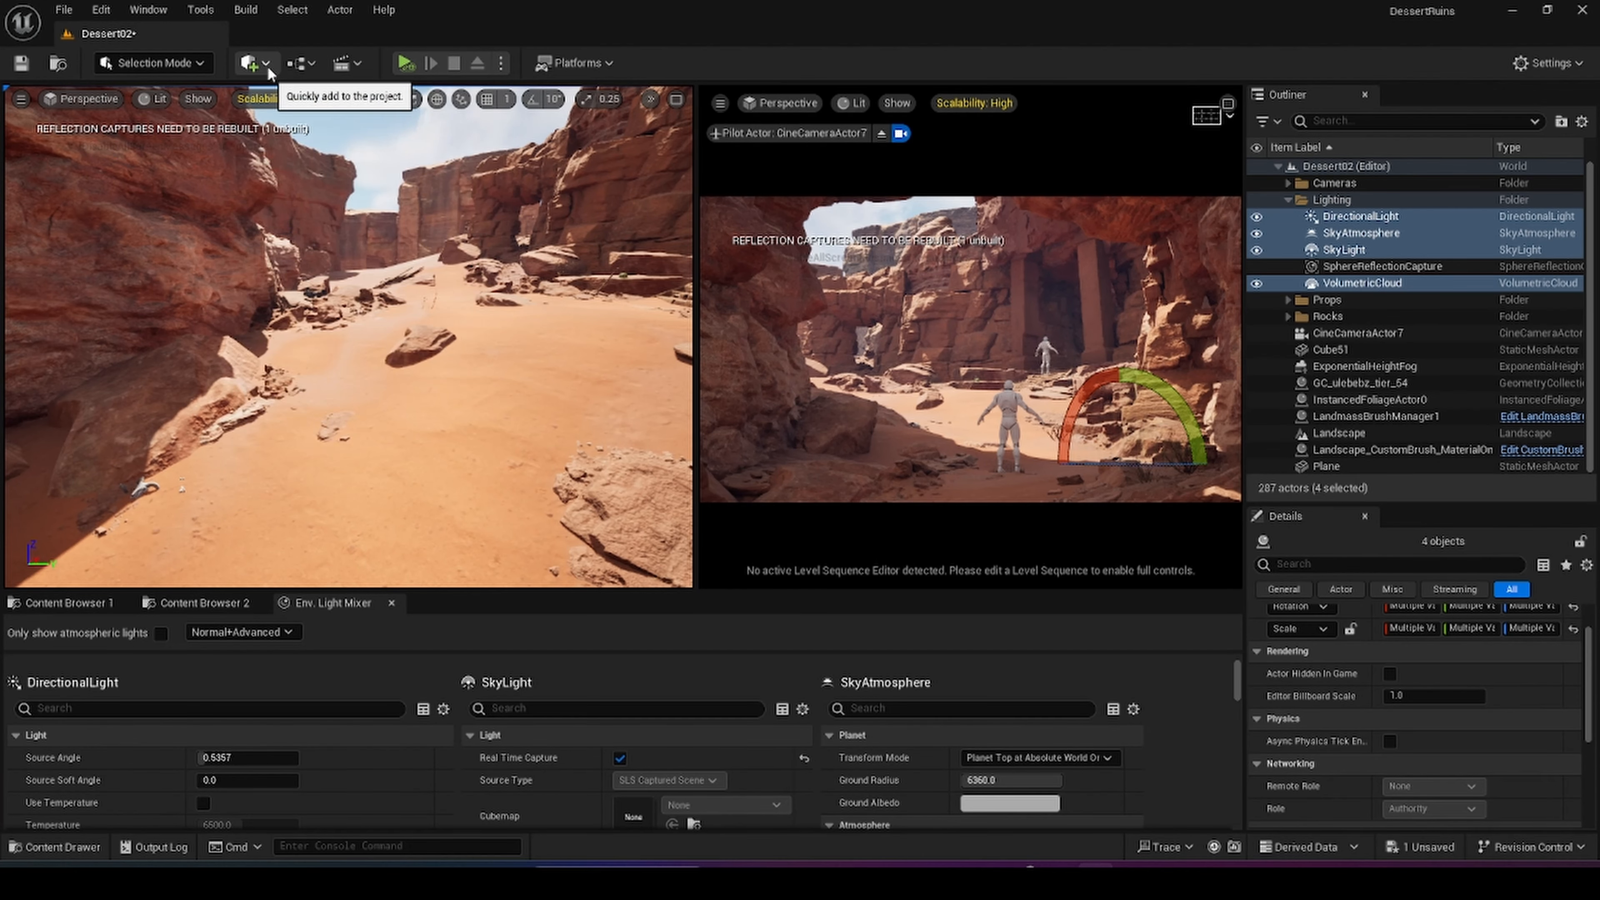
- Add a Post Process Volume to the level, searching the volume actors for "post"
left_click(250, 62)
mouse_move(327, 293)
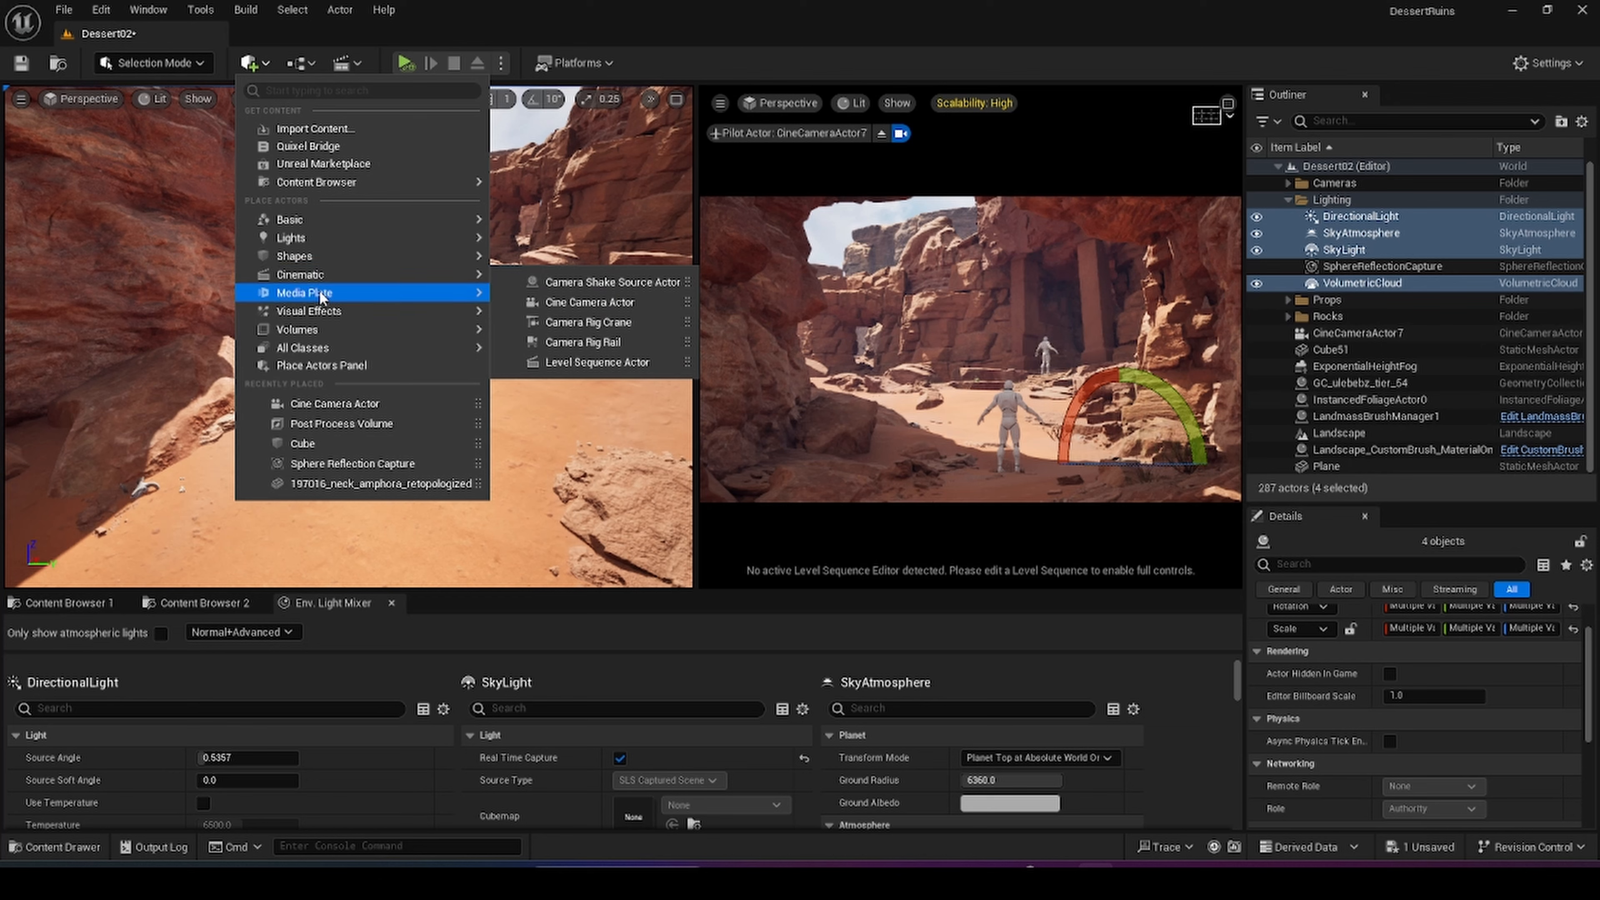
left_click(249, 63)
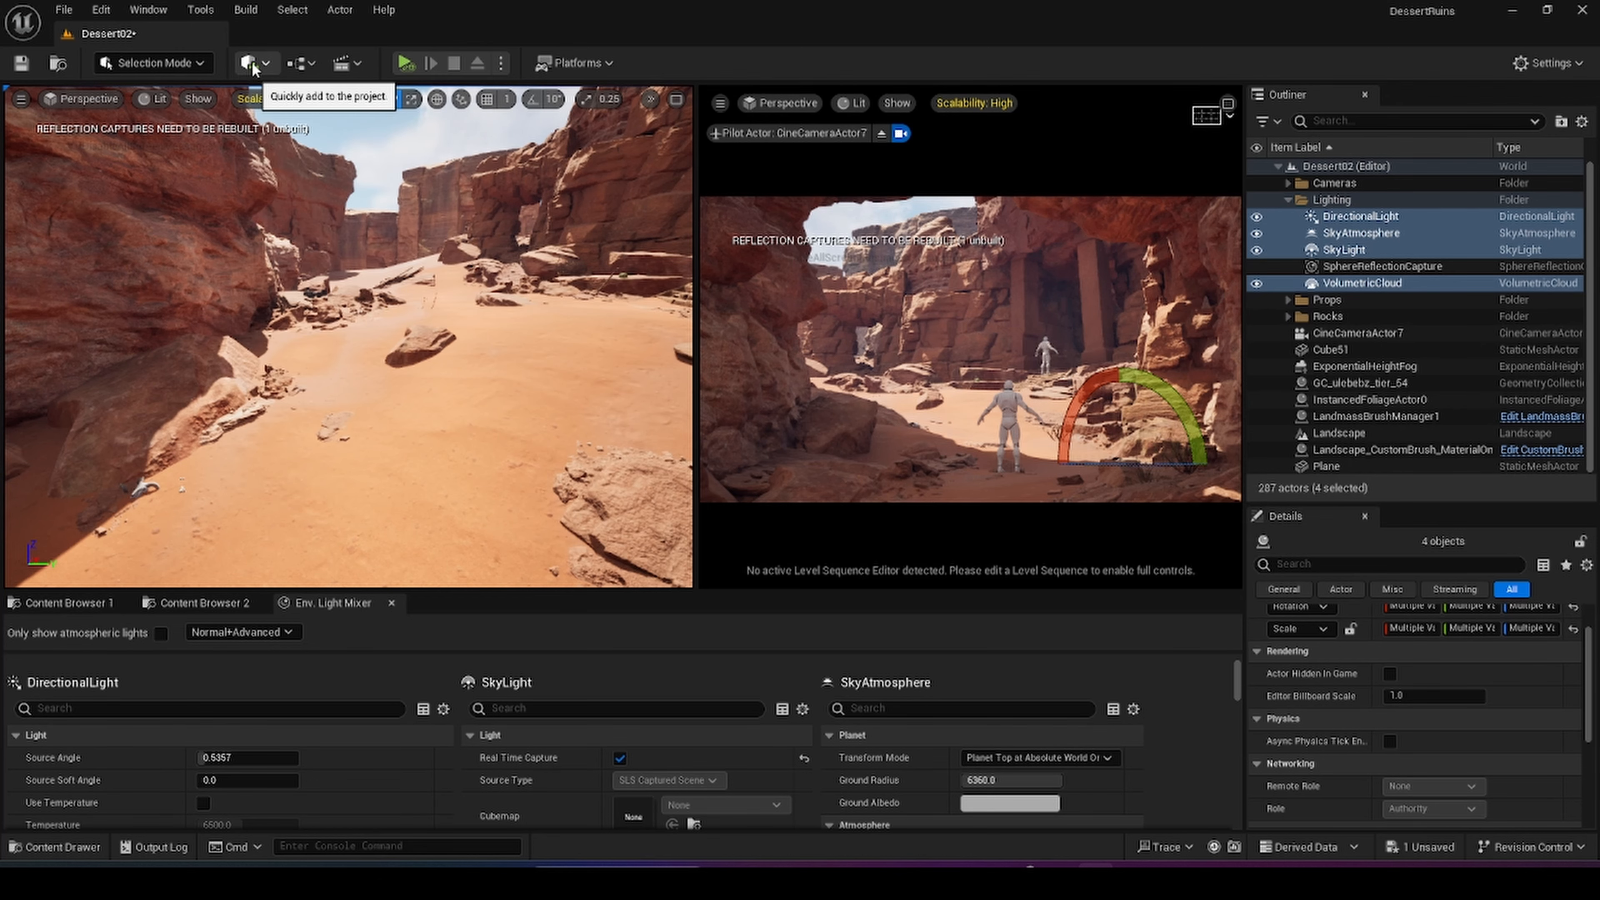
left_click(251, 65)
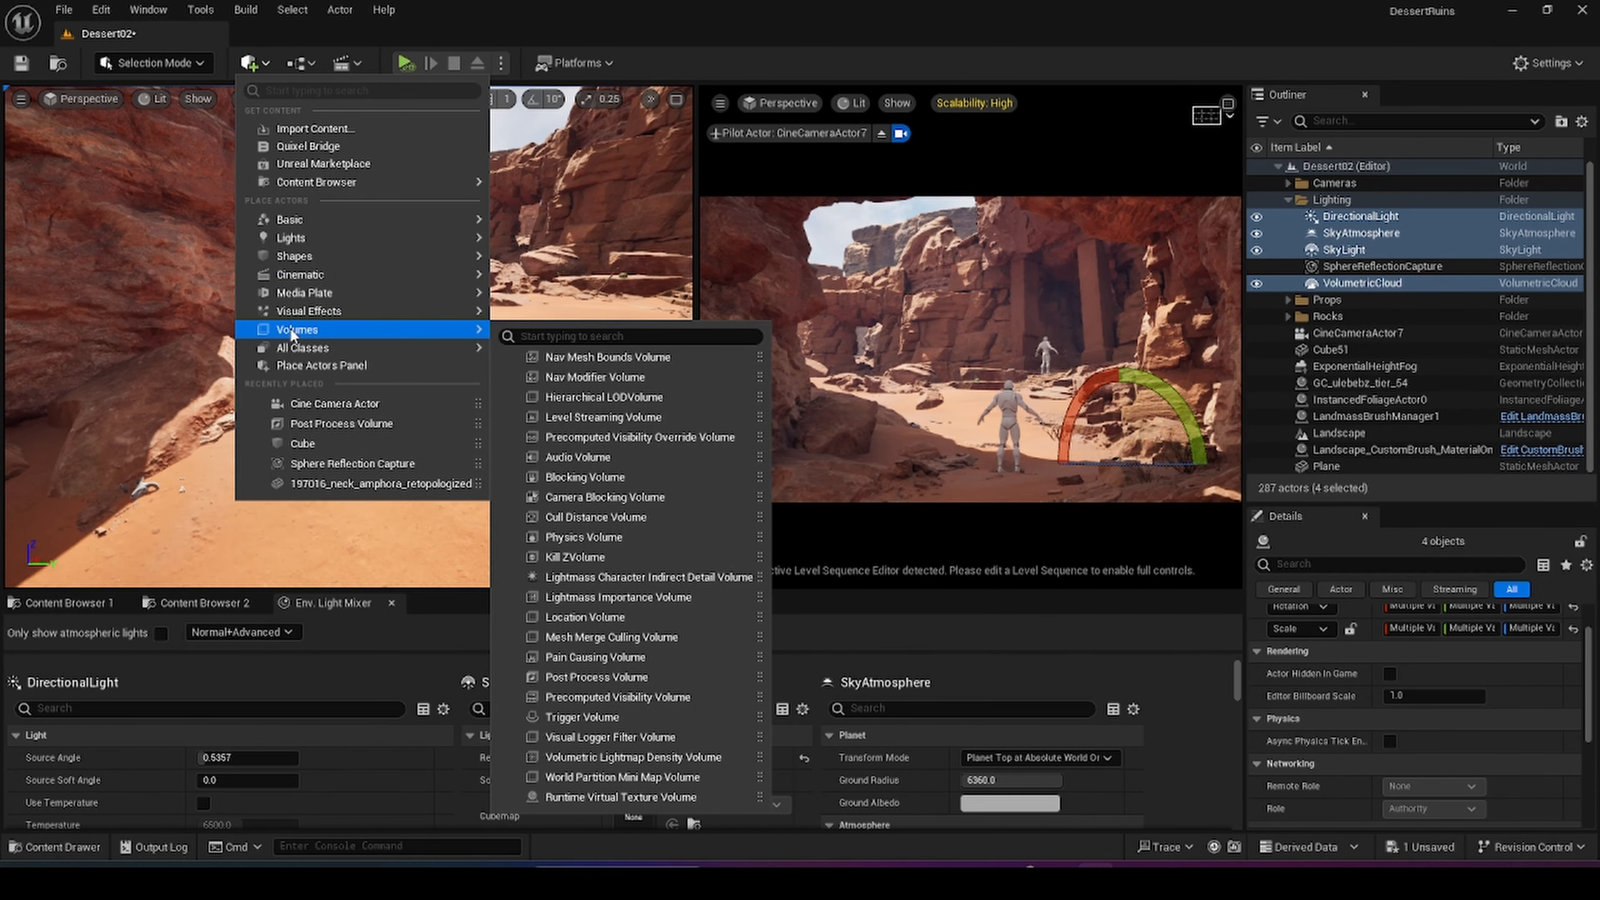
type("post")
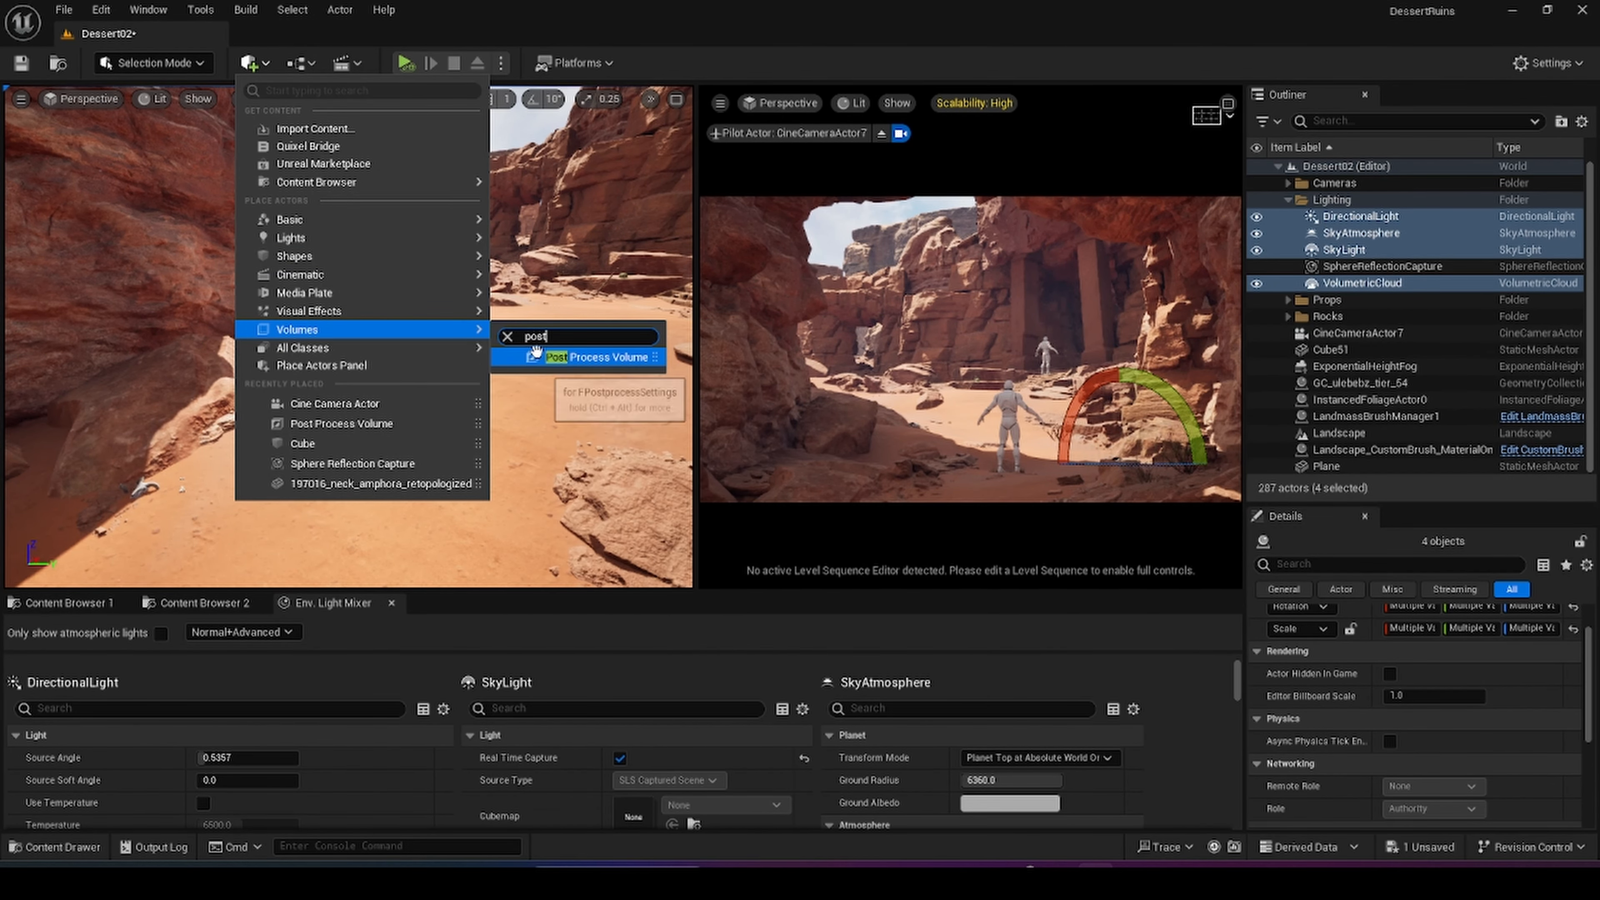
left_click(546, 358)
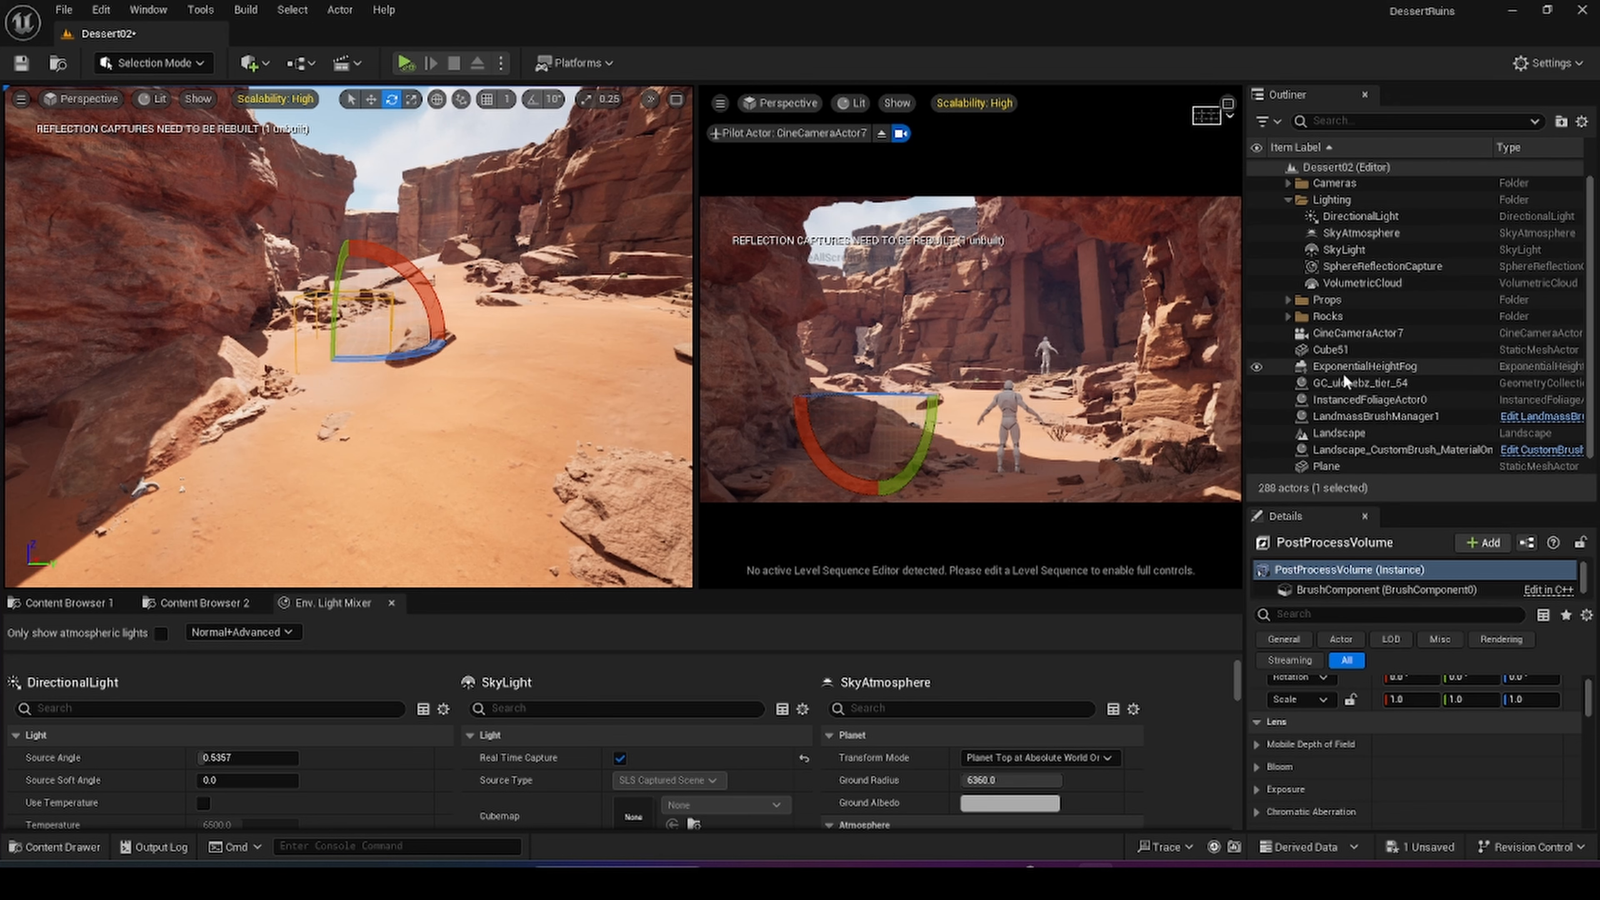
- Filter the PostProcessVolume's properties by "unbo" and enable Infinite Extent (Unbound)
scroll(1345, 380, "down", 1)
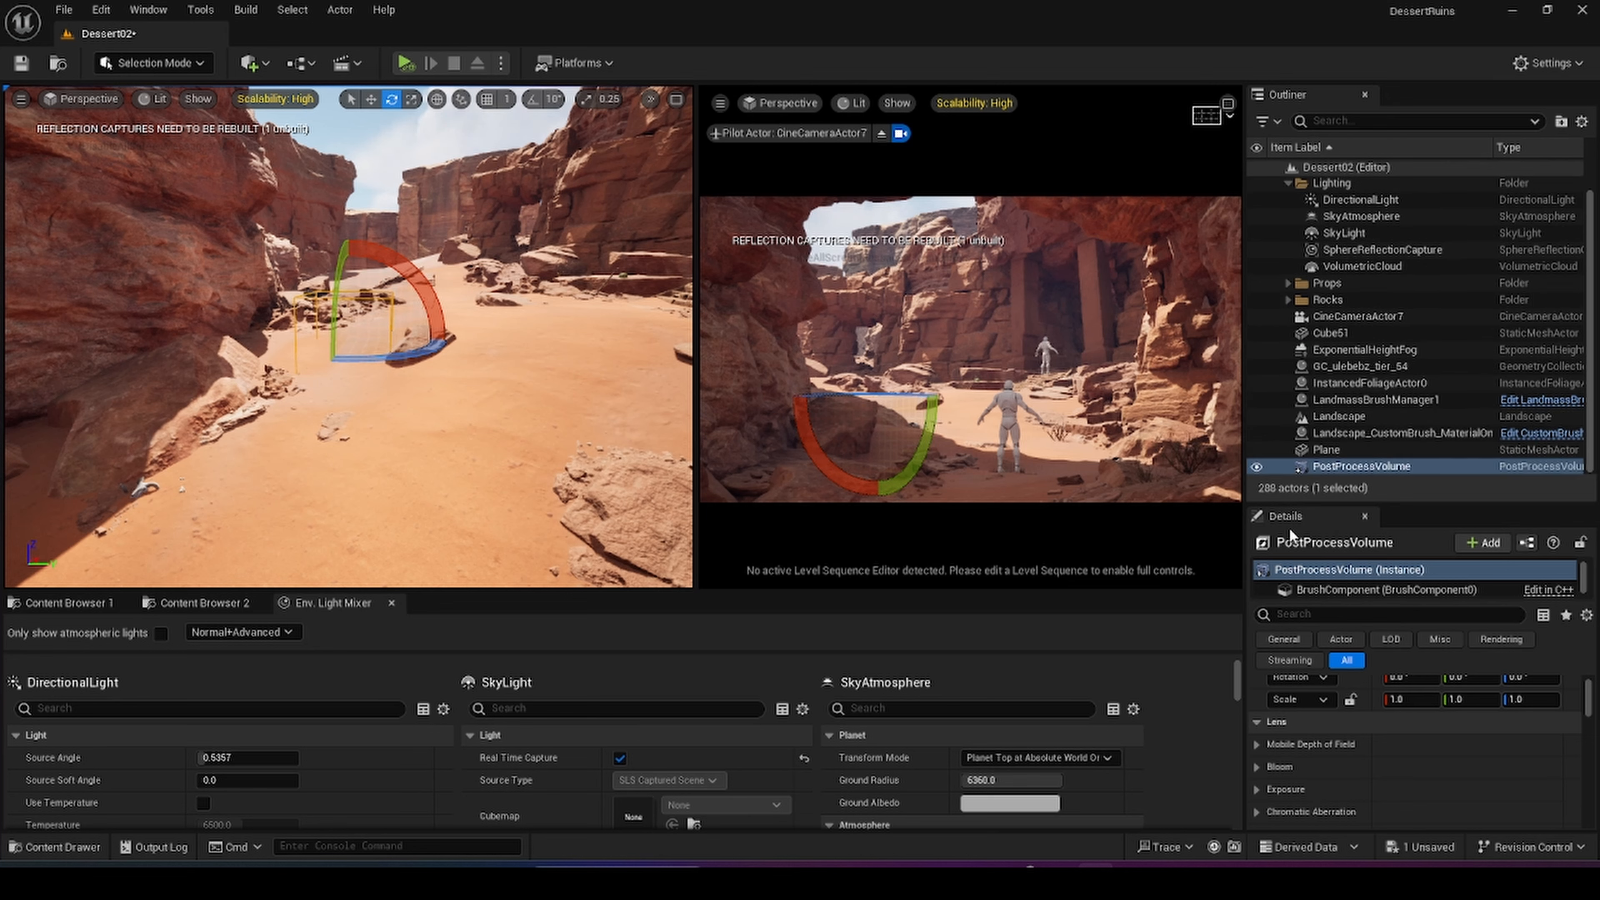
type("unbo")
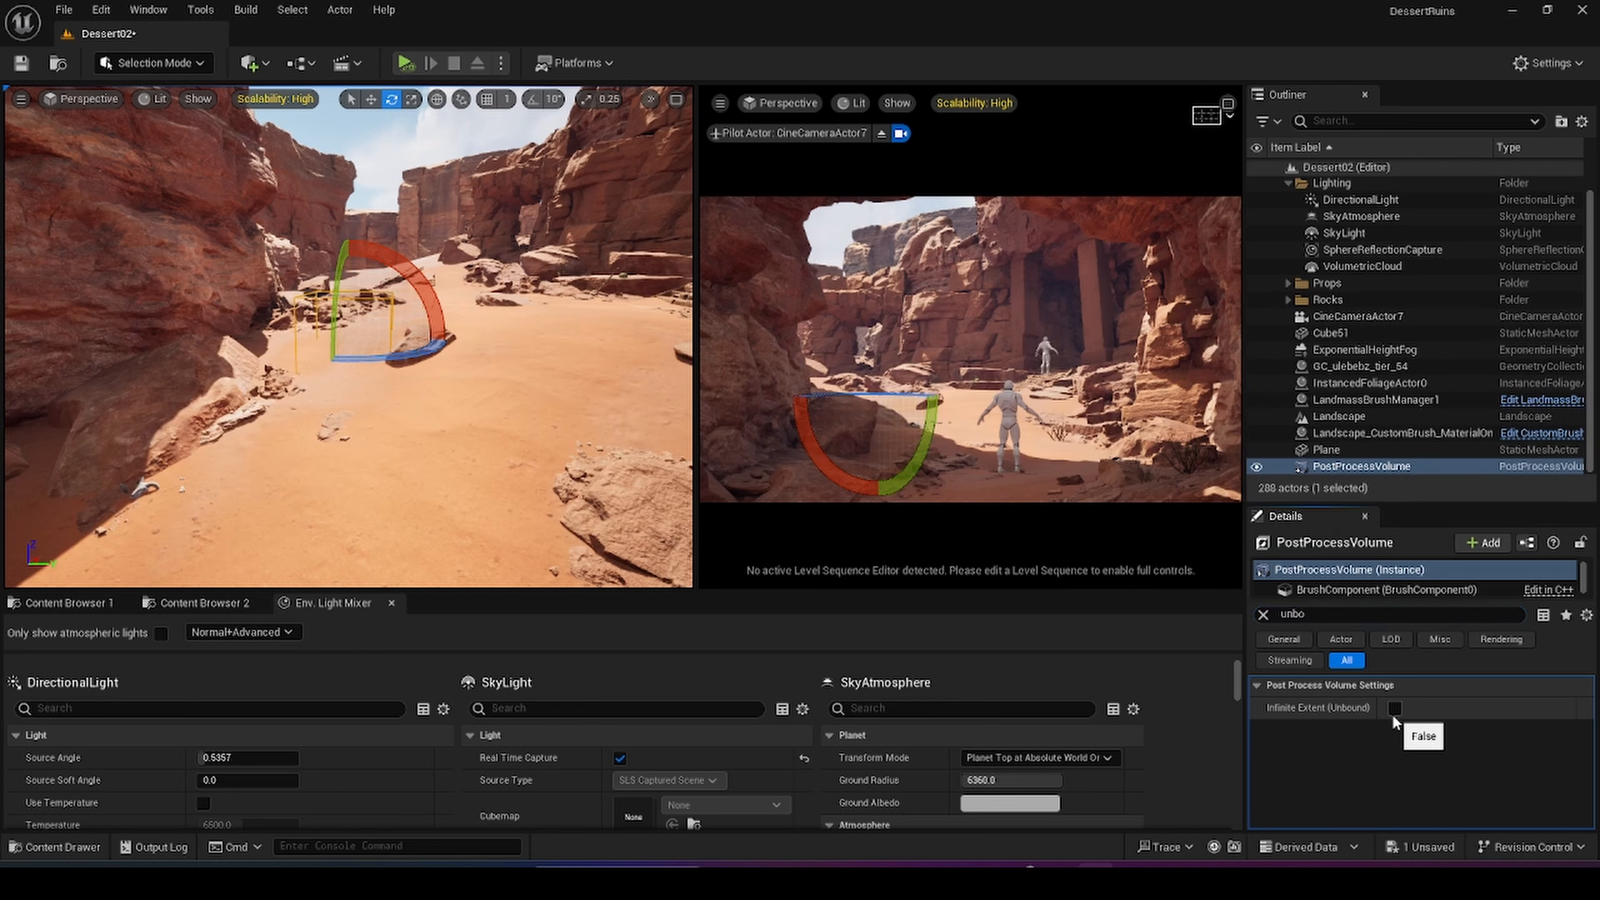
left_click(1394, 708)
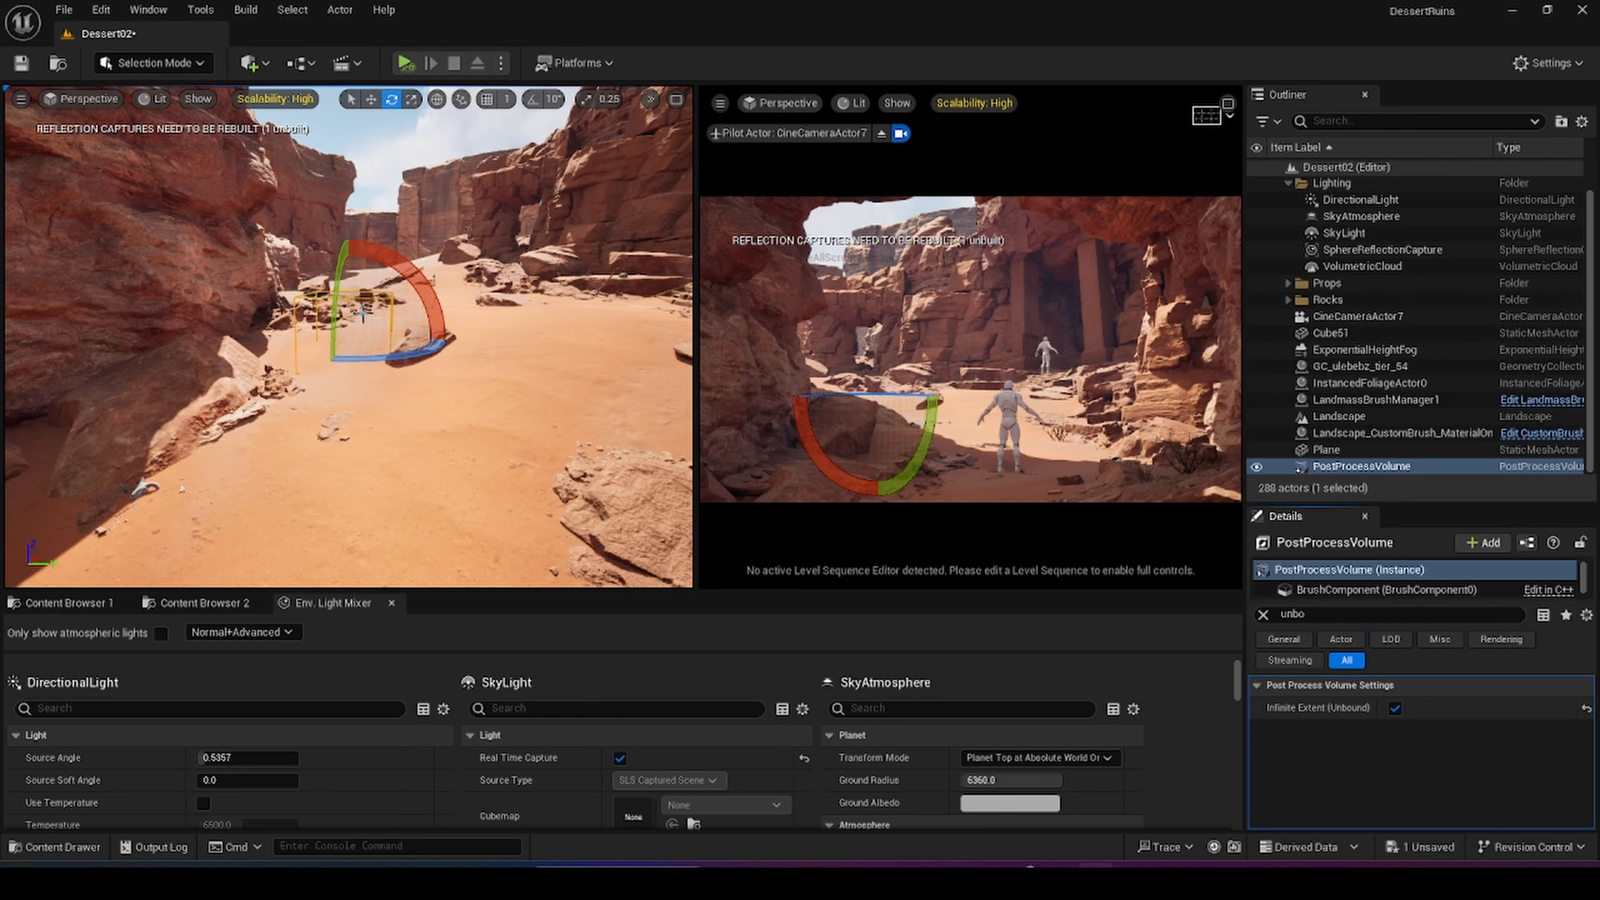
- Move the ExponentialHeightFog actor into the Lighting folder
key("w")
mouse_move(303, 340)
right_mouse_down()
mouse_move(287, 341)
mouse_move(325, 331)
right_mouse_up()
right_click_drag(349, 337, 271, 303)
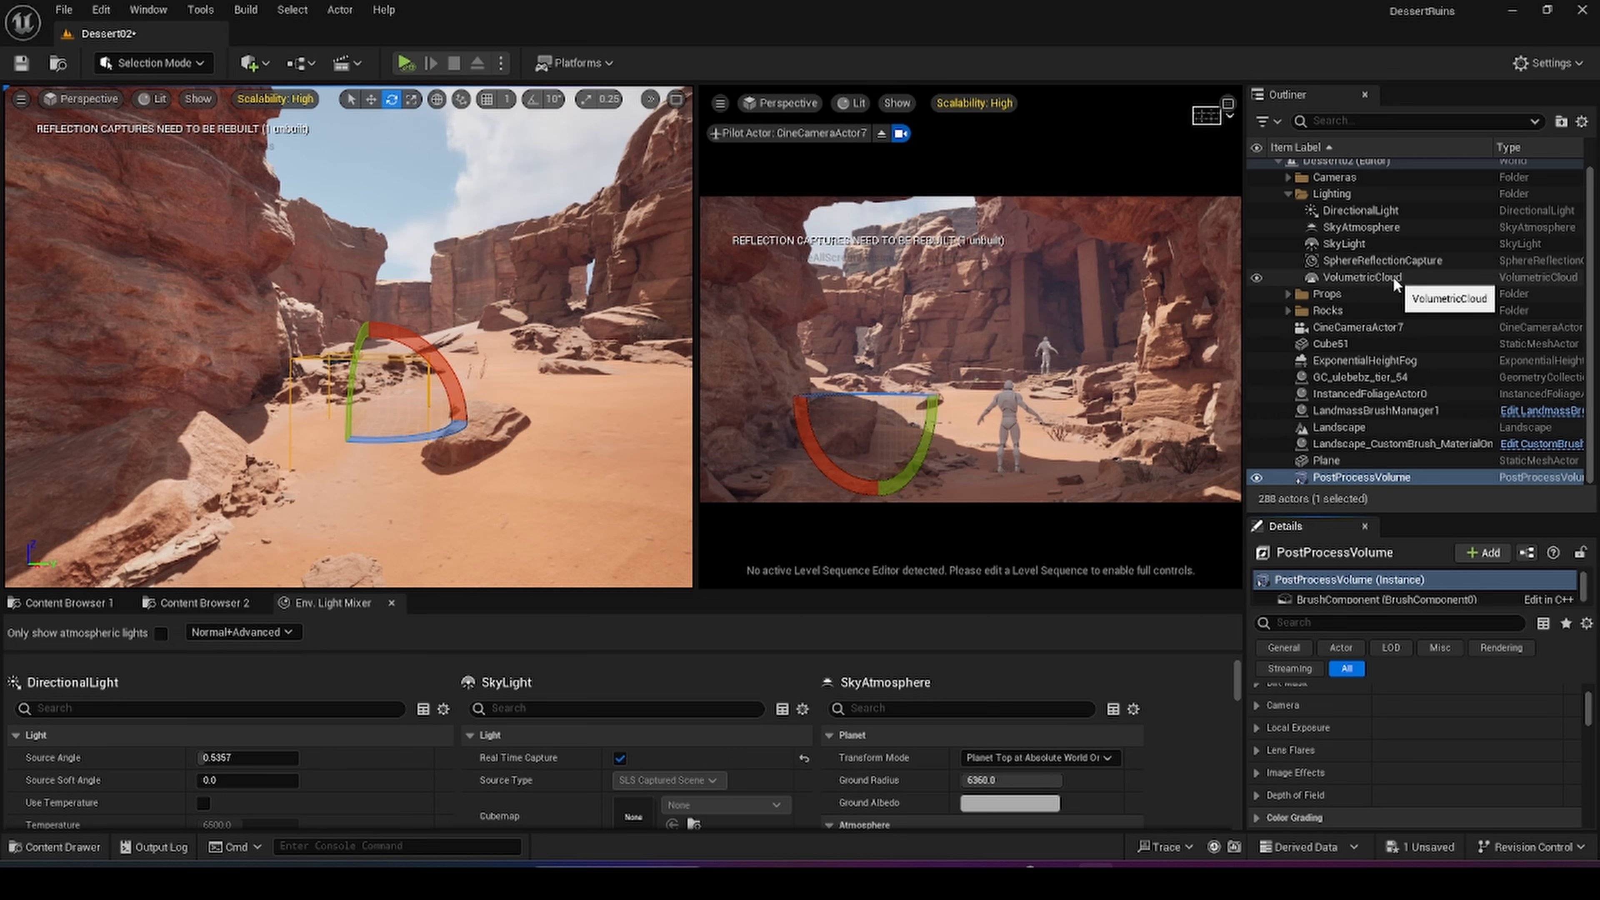
left_click(1395, 361)
left_click_drag(1395, 361, 1357, 193)
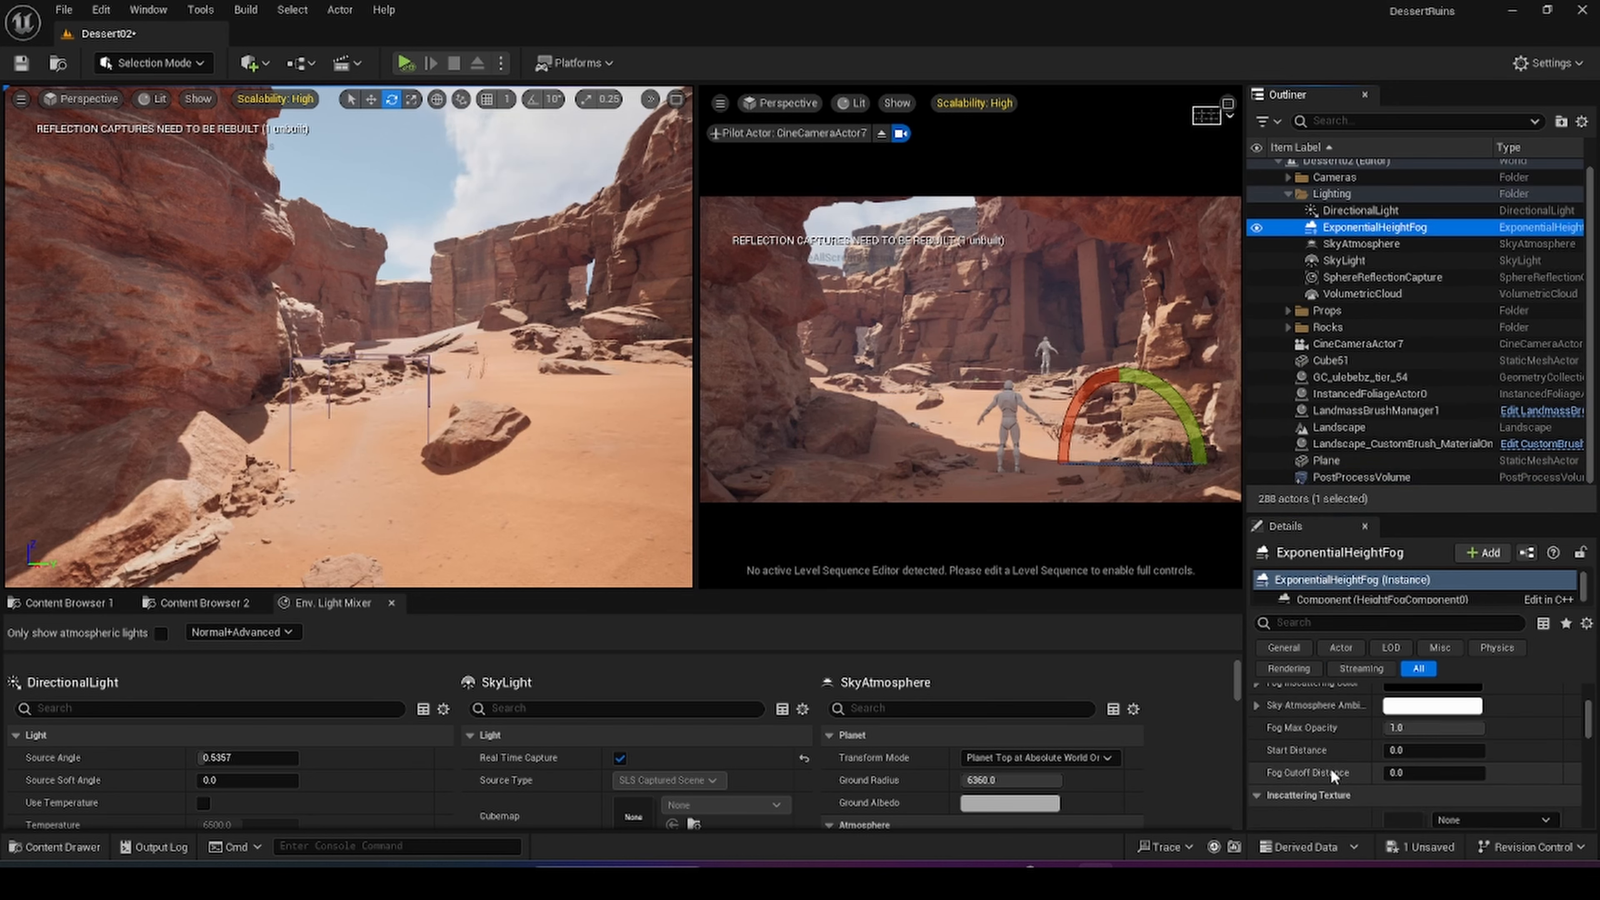
- Filter the ExponentialHeightFog's properties by "vol", enable Volumetric Fog, and clear the filter
scroll(1374, 766, "up", 10)
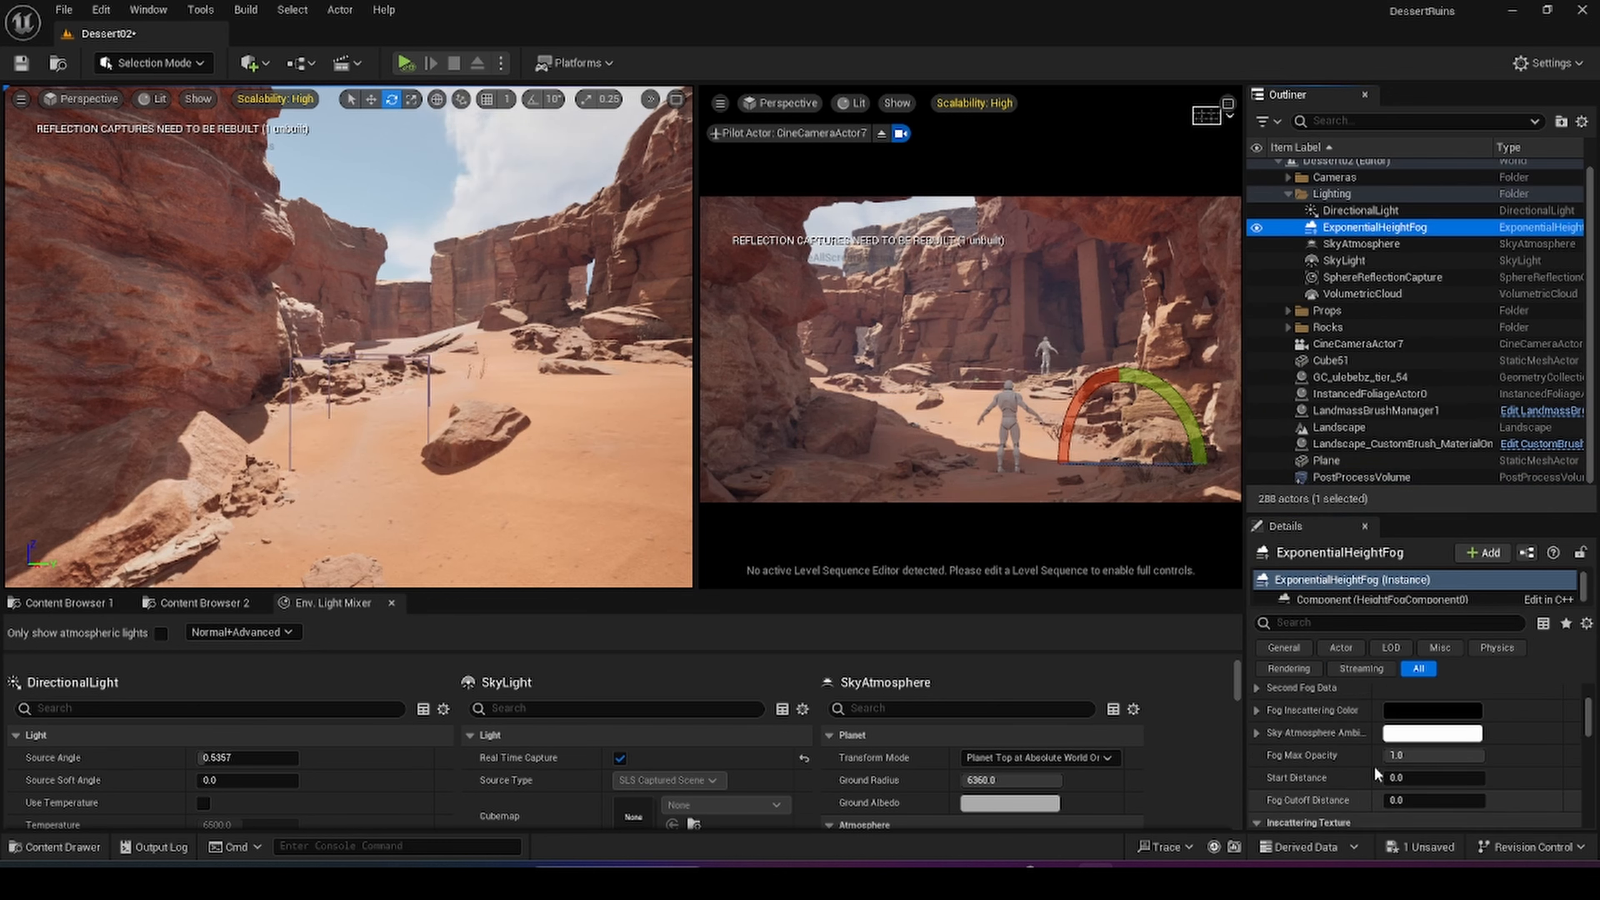
left_click(1388, 620)
type("vol")
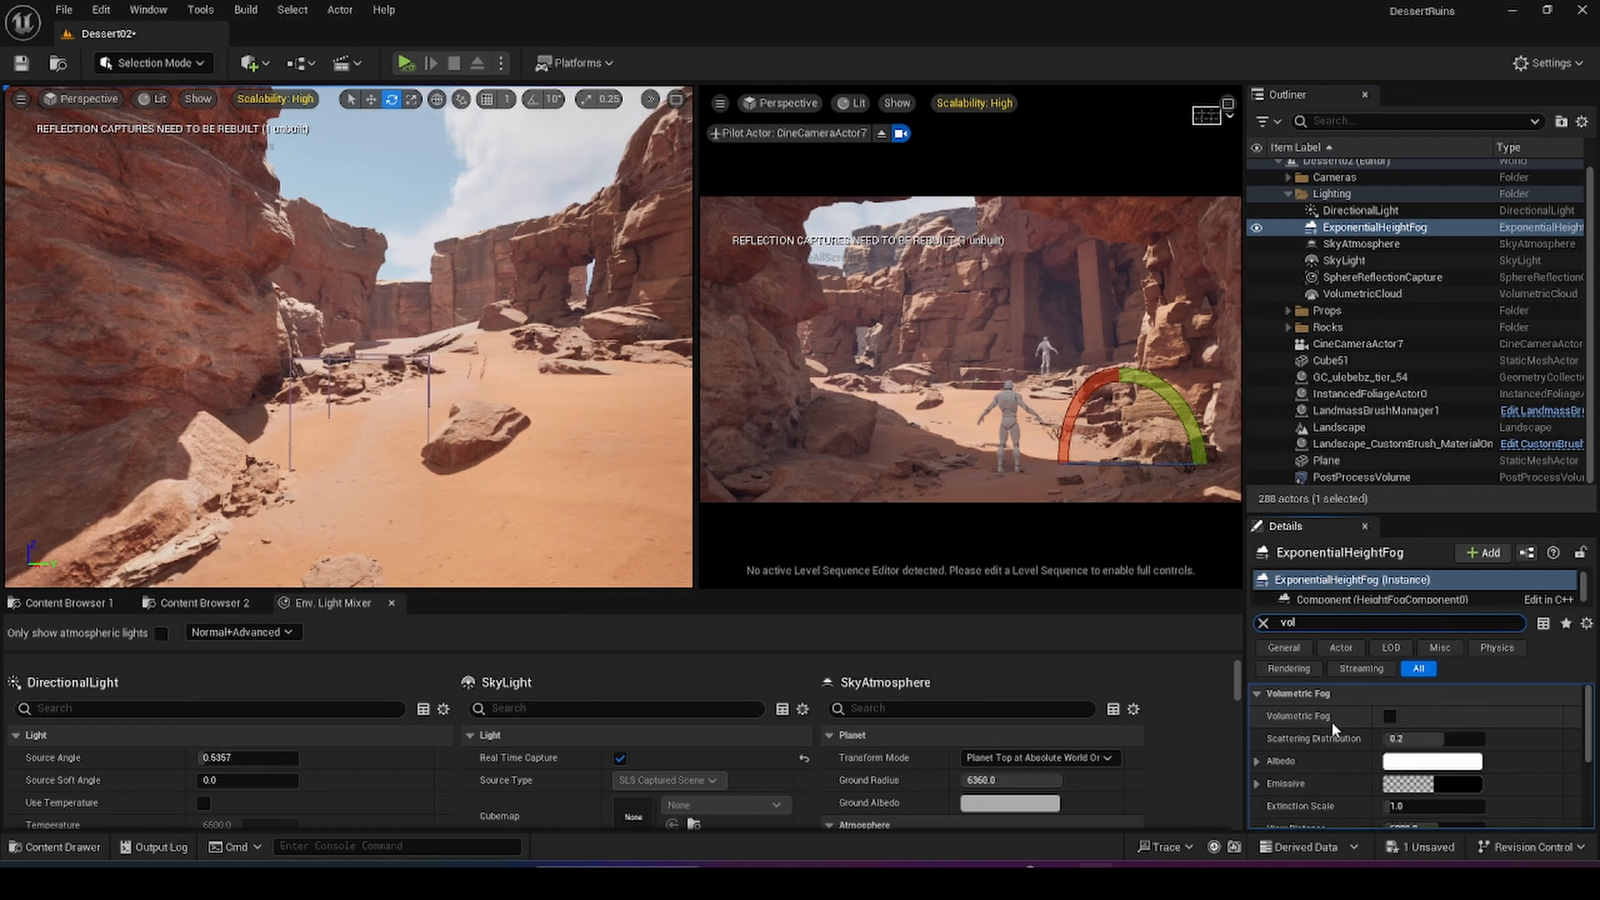
left_click(1390, 717)
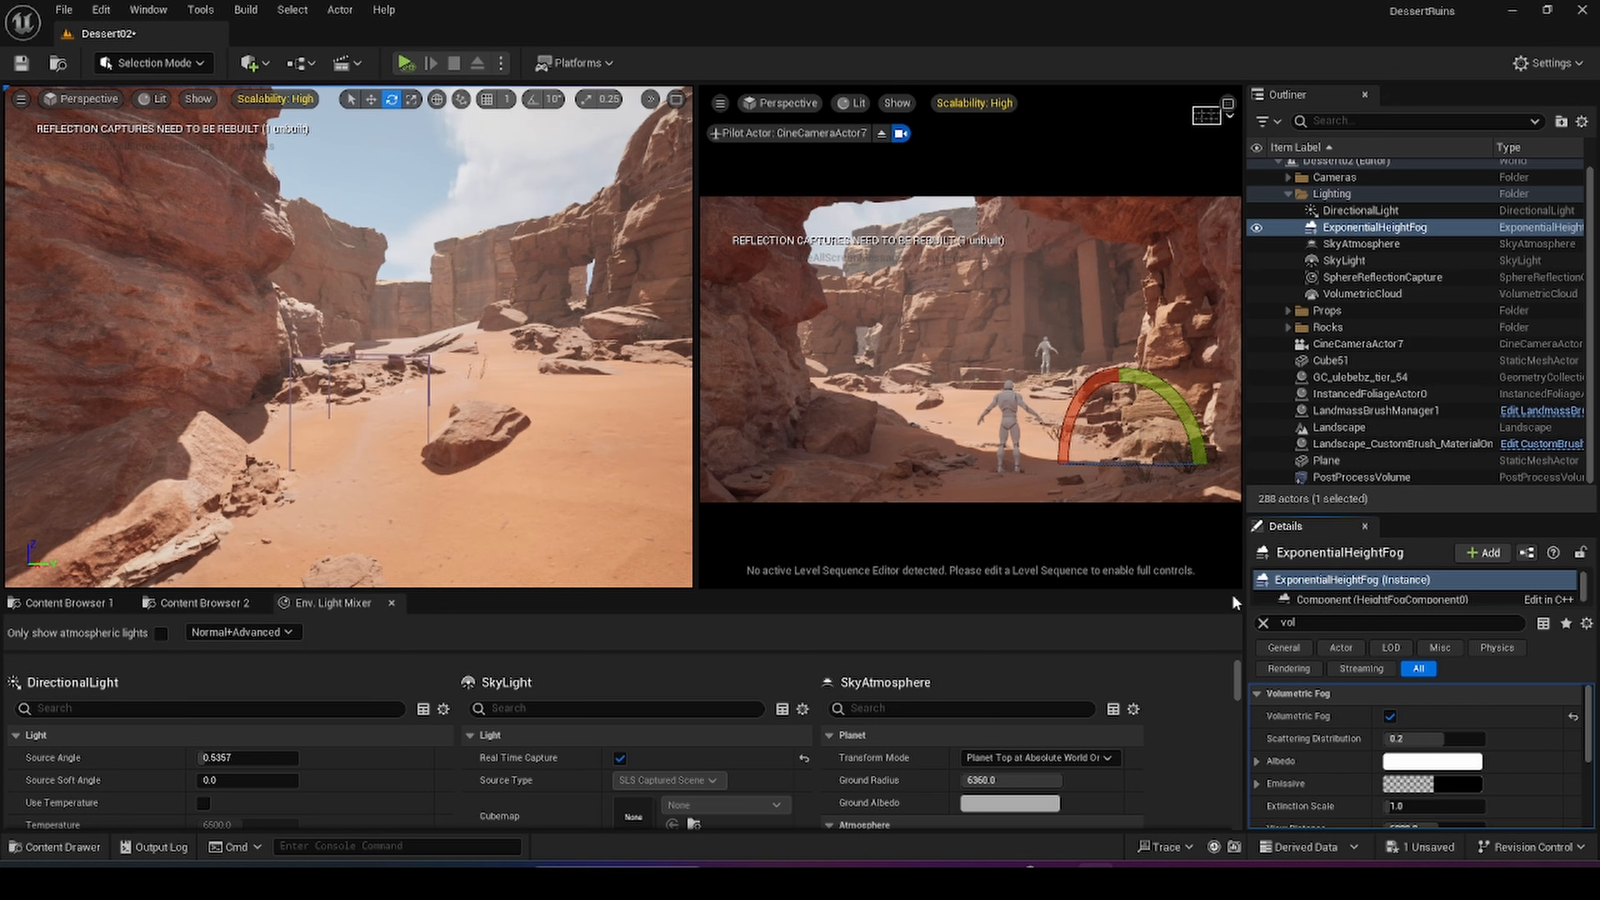
left_click(1263, 622)
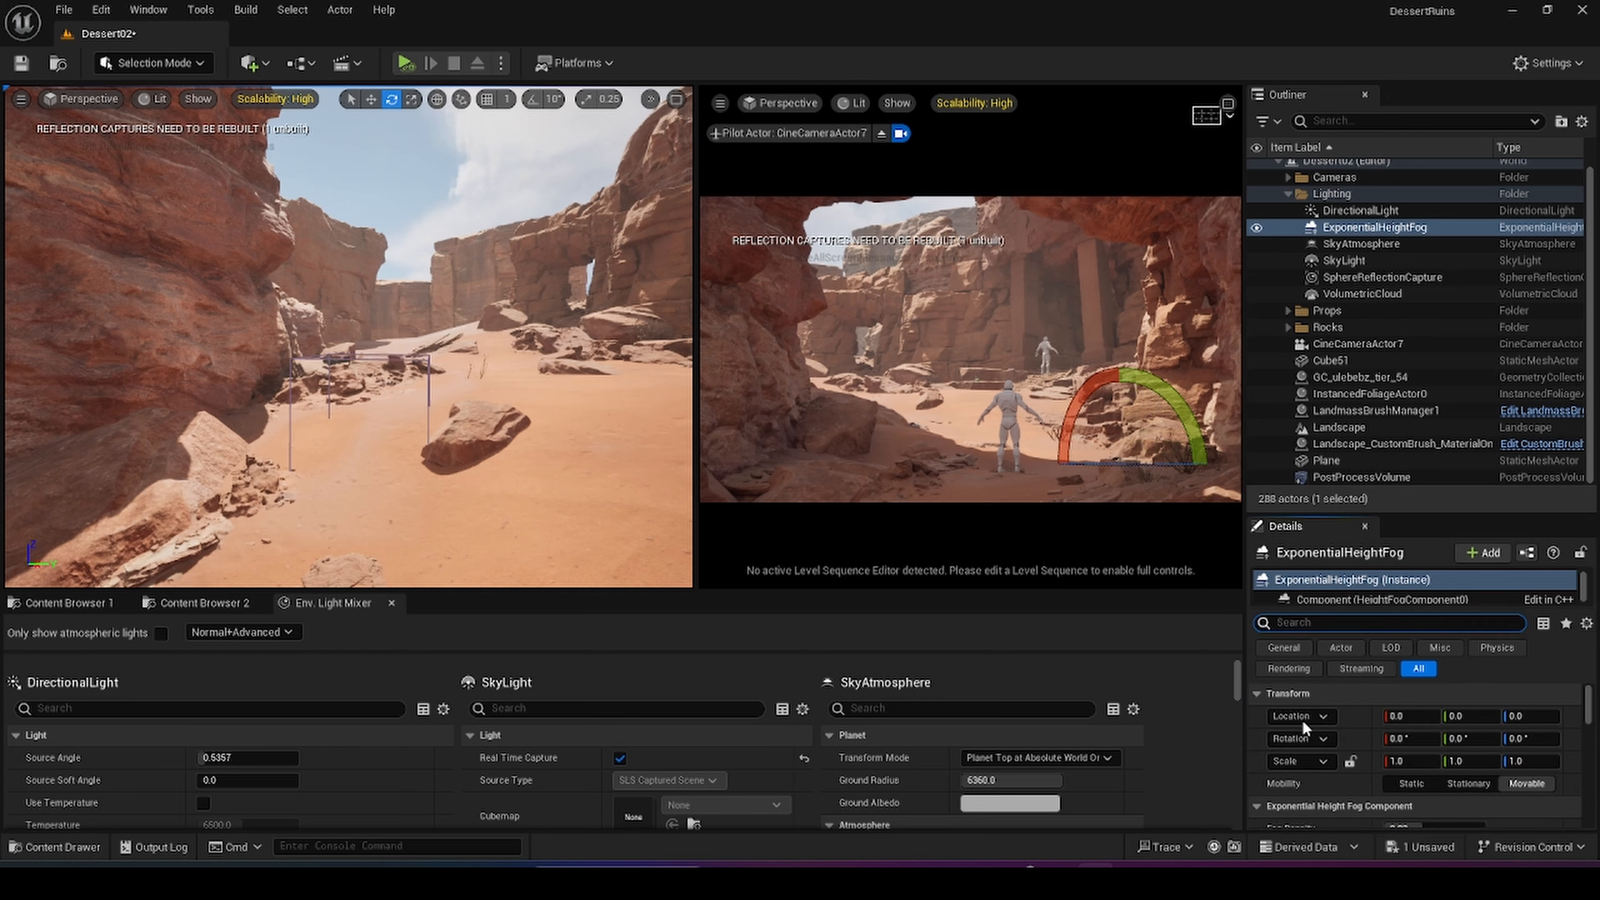
- Move the PostProcessVolume into the Lighting folder
scroll(1307, 732, "down", 3)
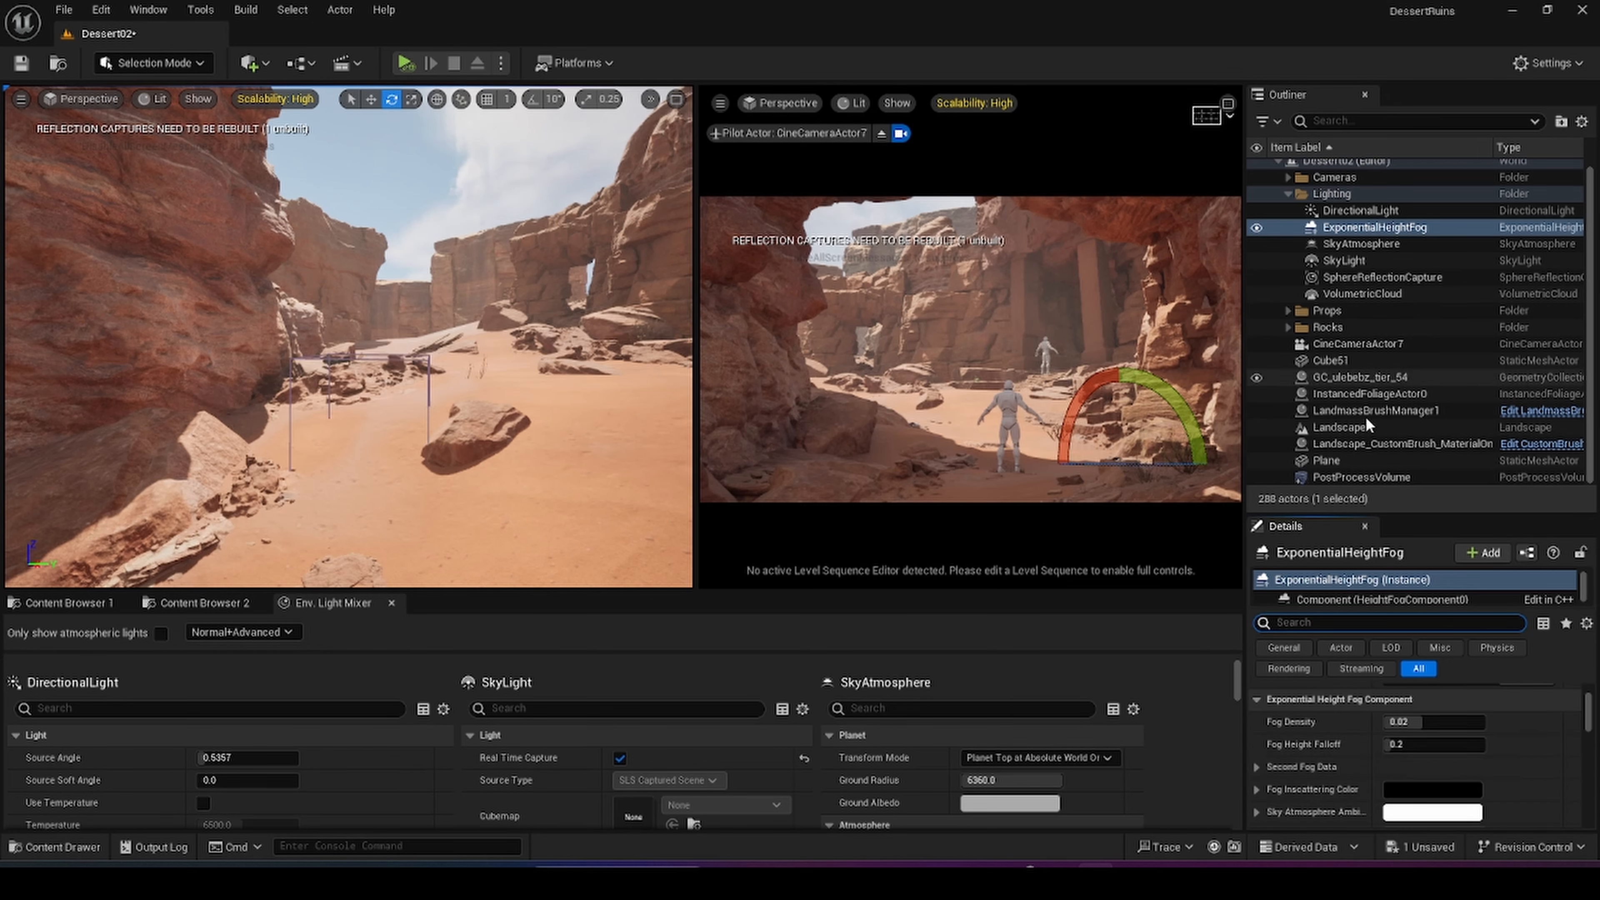
left_click(1361, 477)
left_click_drag(1366, 478, 1365, 195)
- Override the PostProcessVolume's Exposure Compensation and lower its value to darken the scene
scroll(1328, 725, "down", 1)
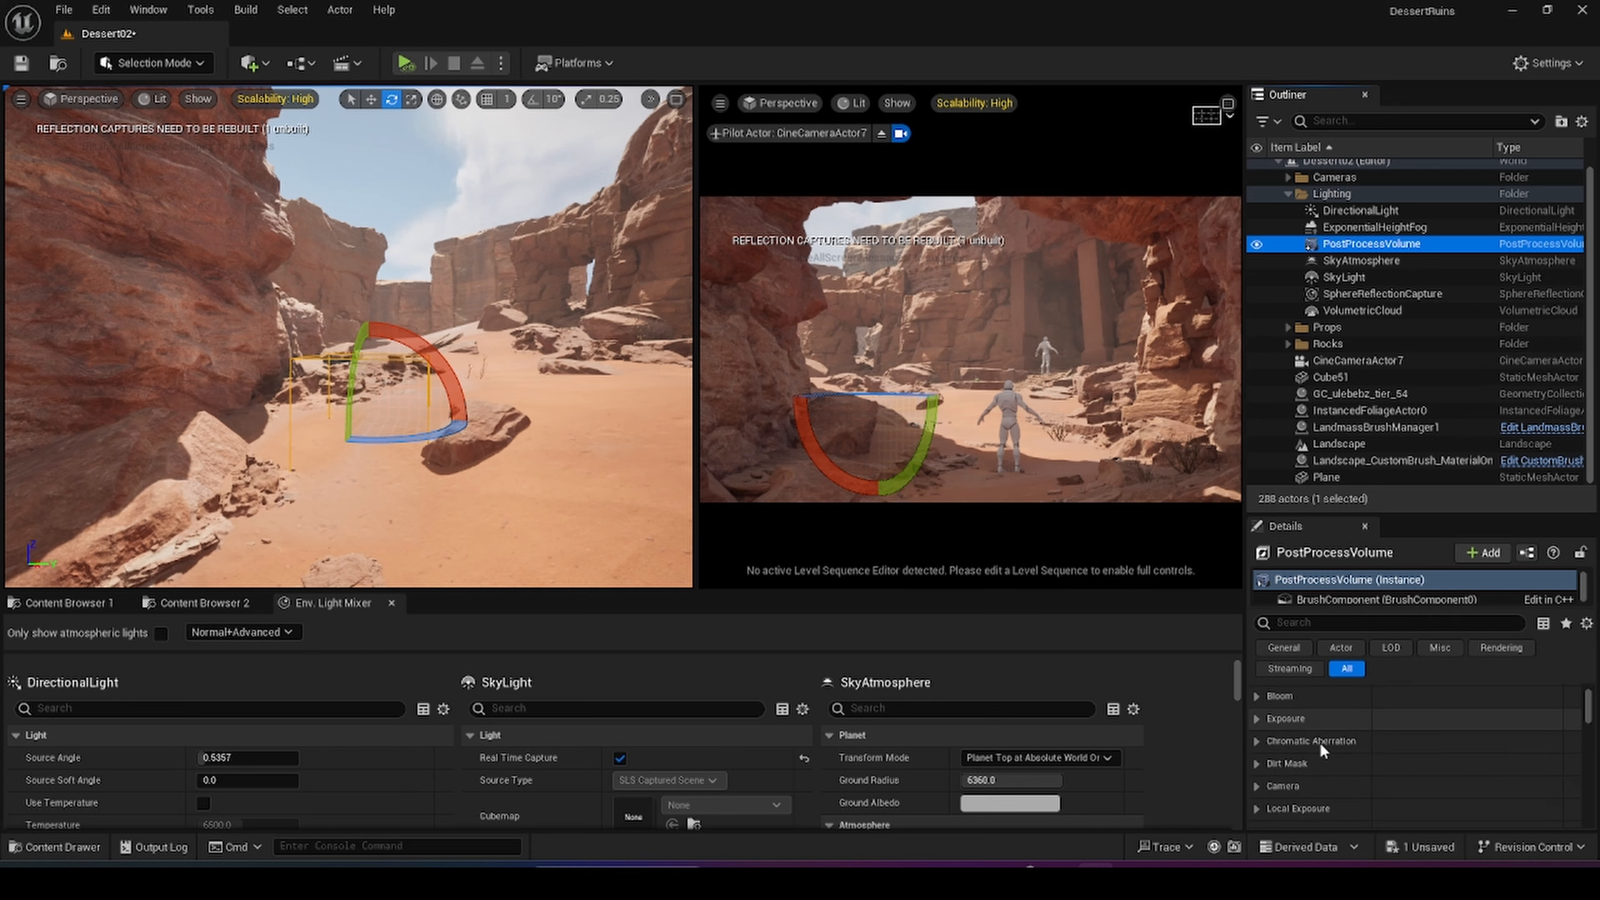
left_click(1256, 719)
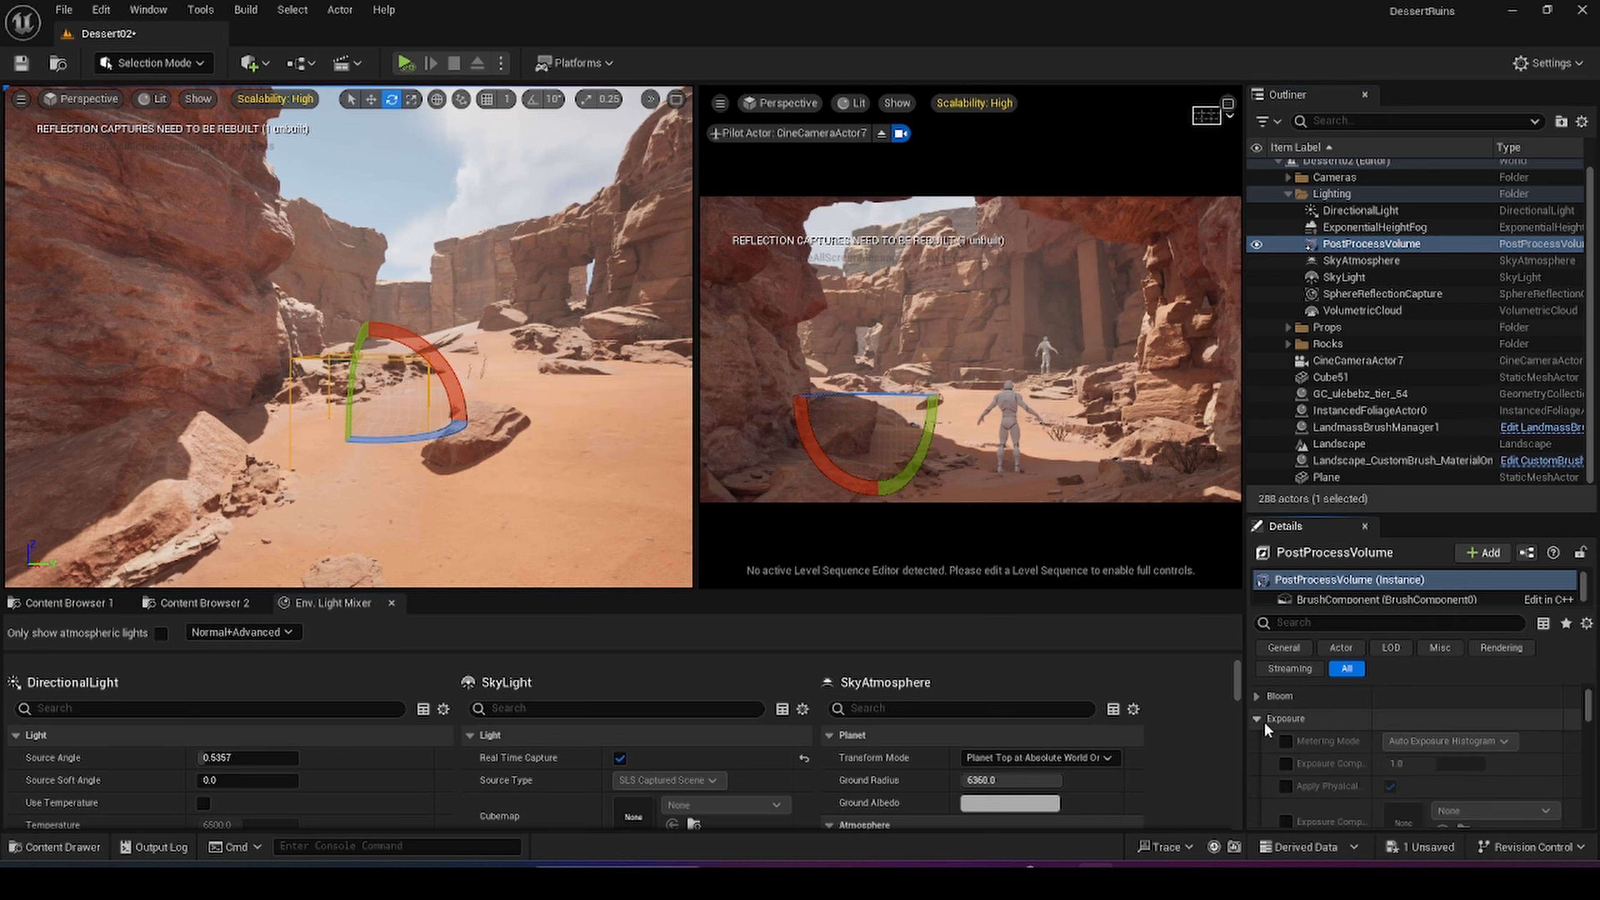
left_click(1285, 763)
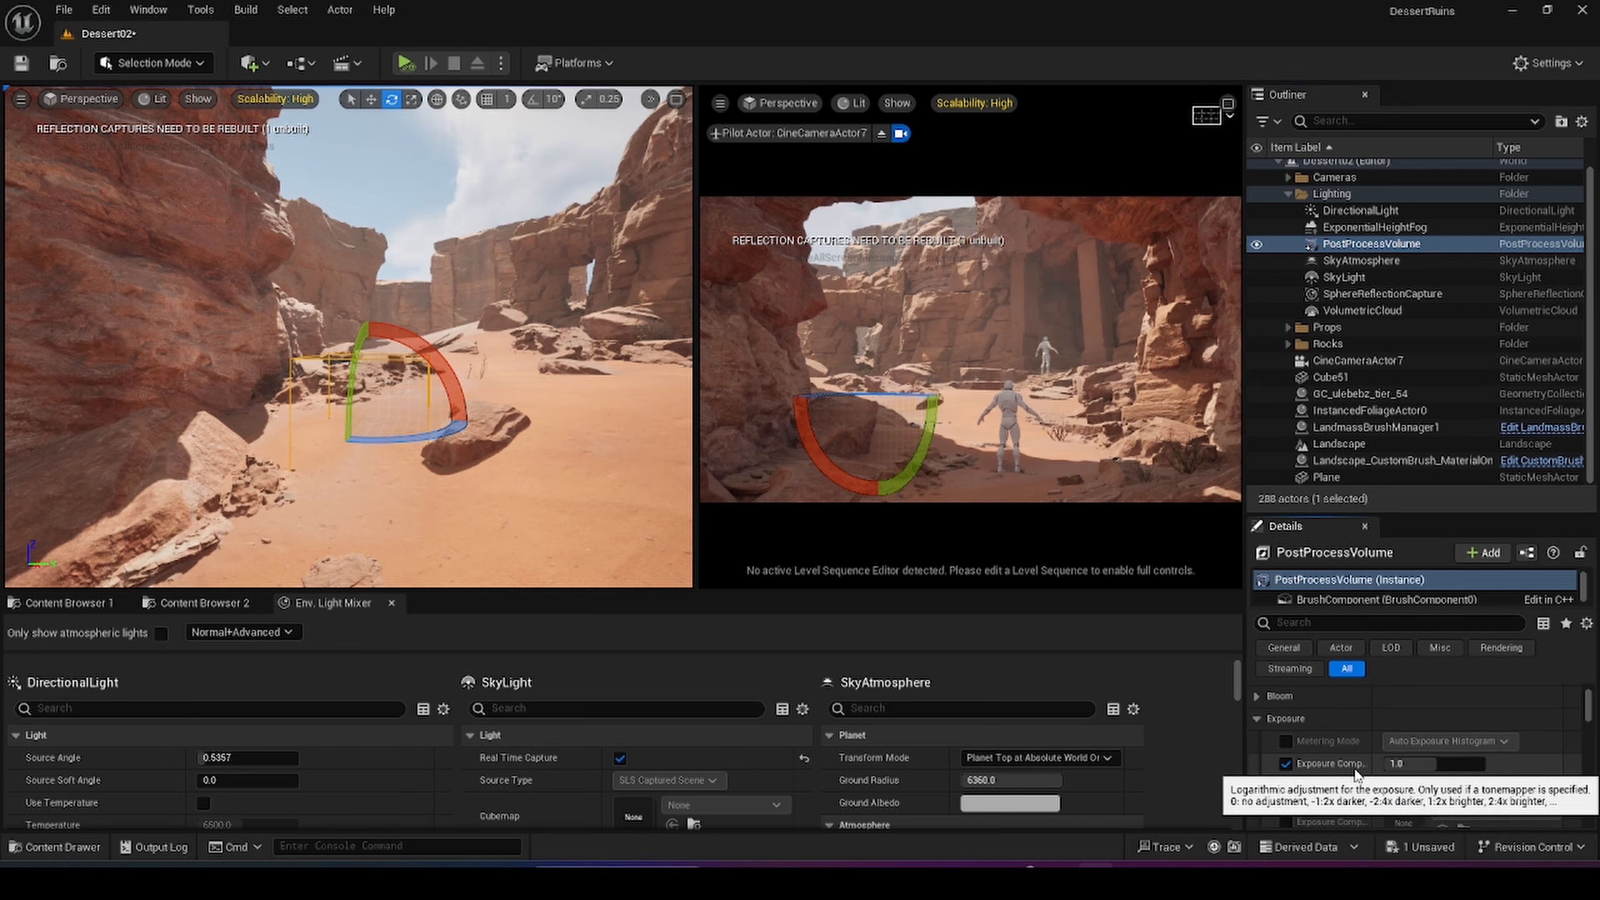
mouse_move(1406, 764)
left_mouse_down()
mouse_move(1390, 764)
mouse_move(1434, 764)
left_mouse_up()
left_click(1434, 765)
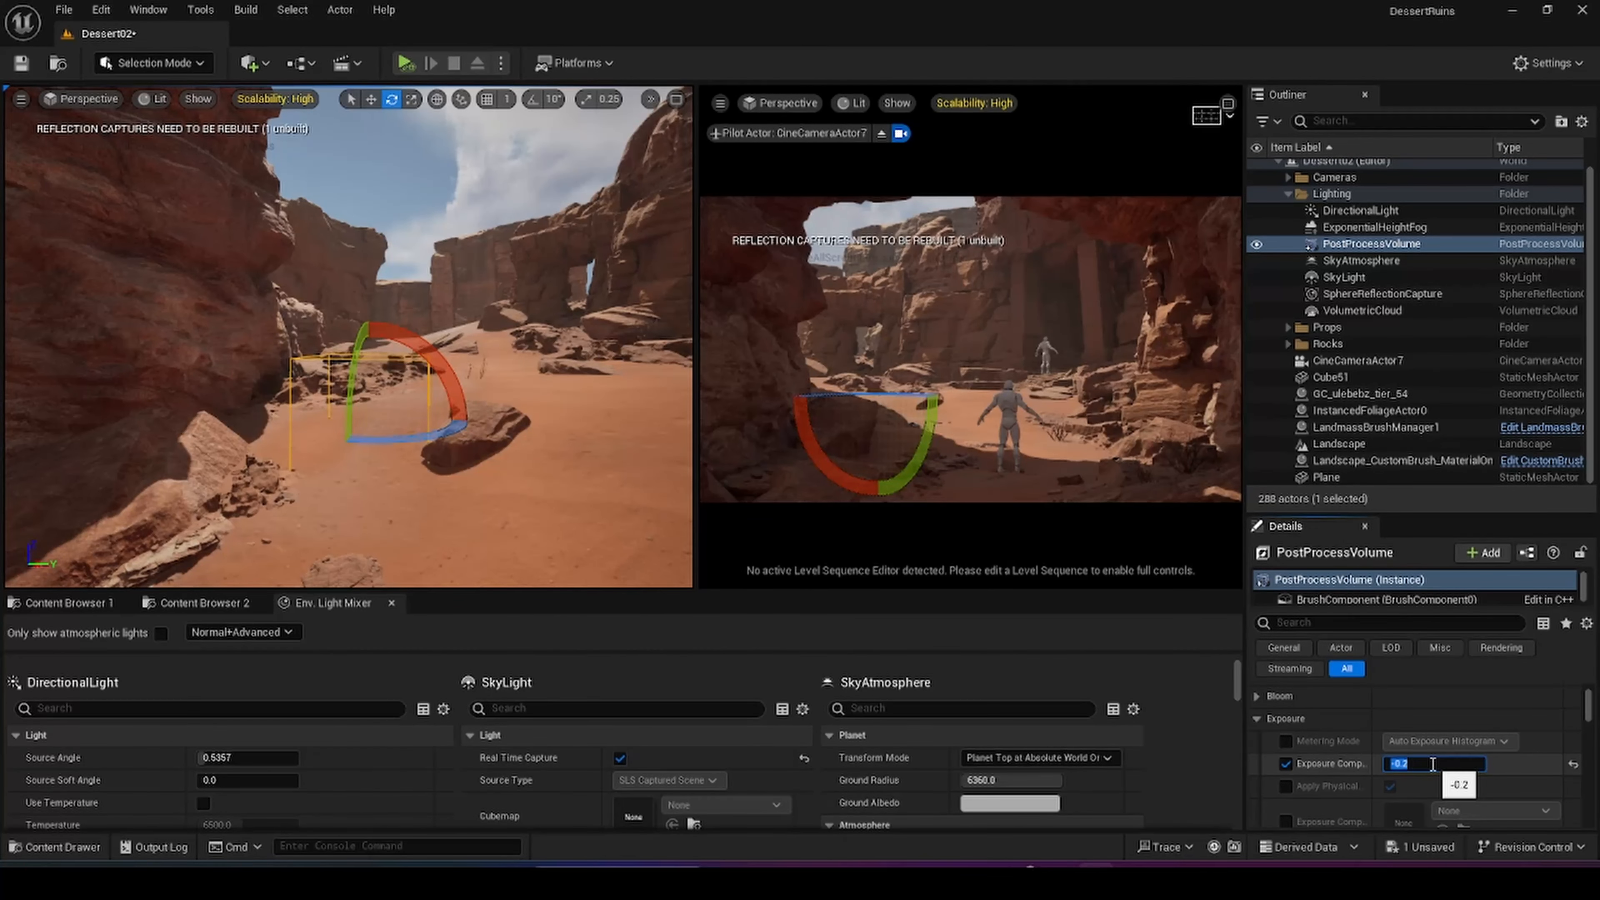
left_click(1432, 764)
type("1")
key("Return")
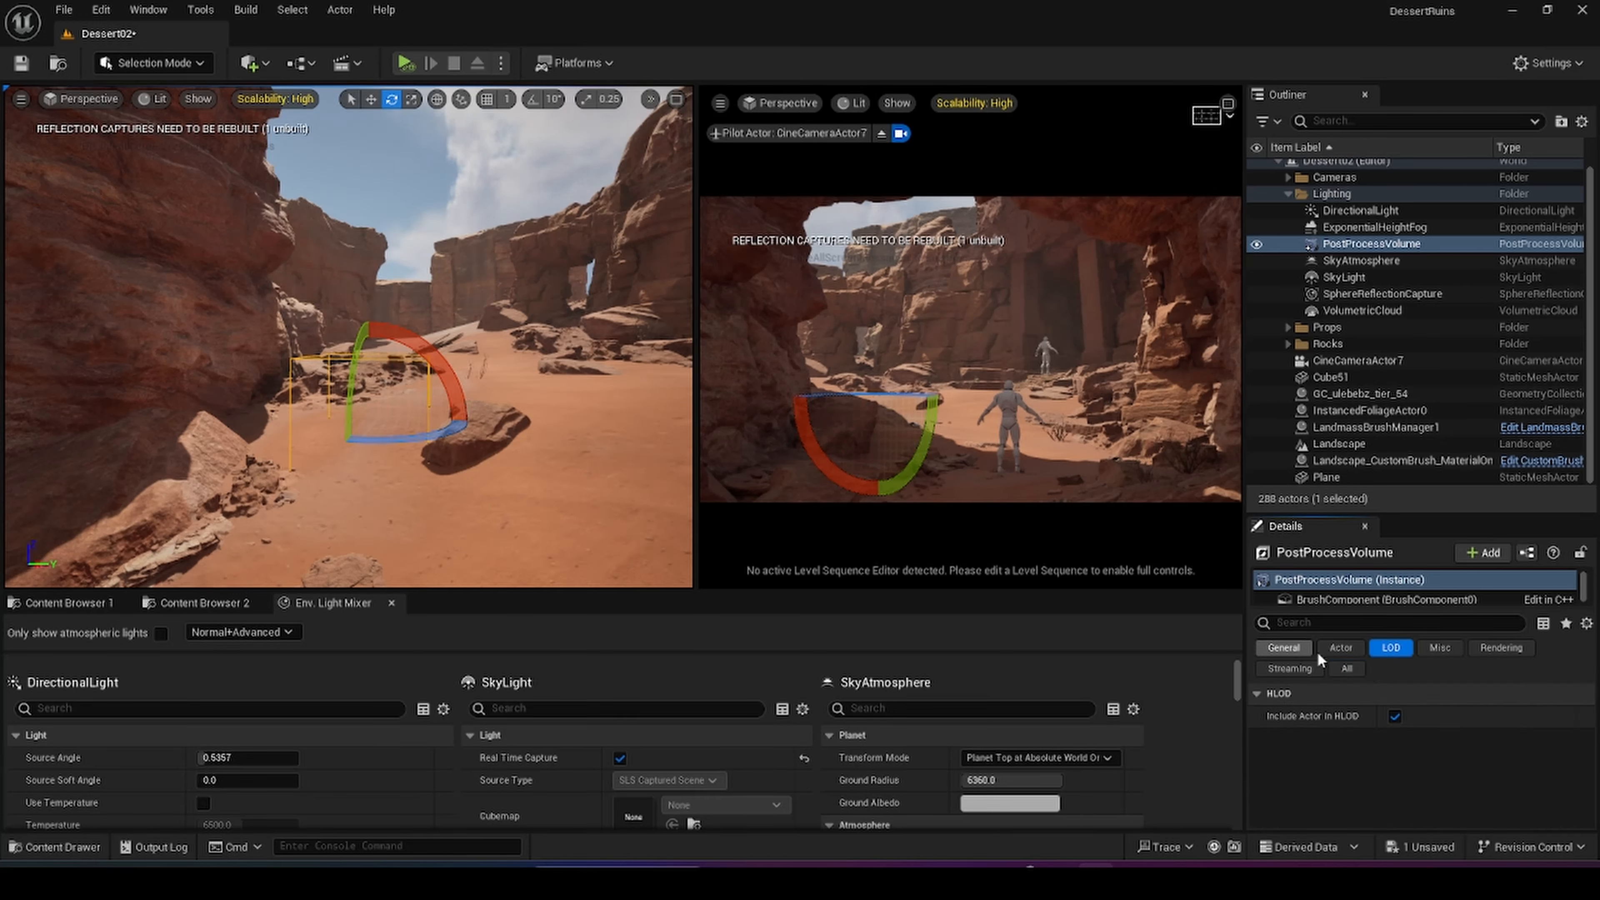
- Show all PostProcessVolume properties, try an Exposure Compensation of 0.8, and settle on 0.6
left_click(1348, 669)
scroll(1386, 788, "down", 1)
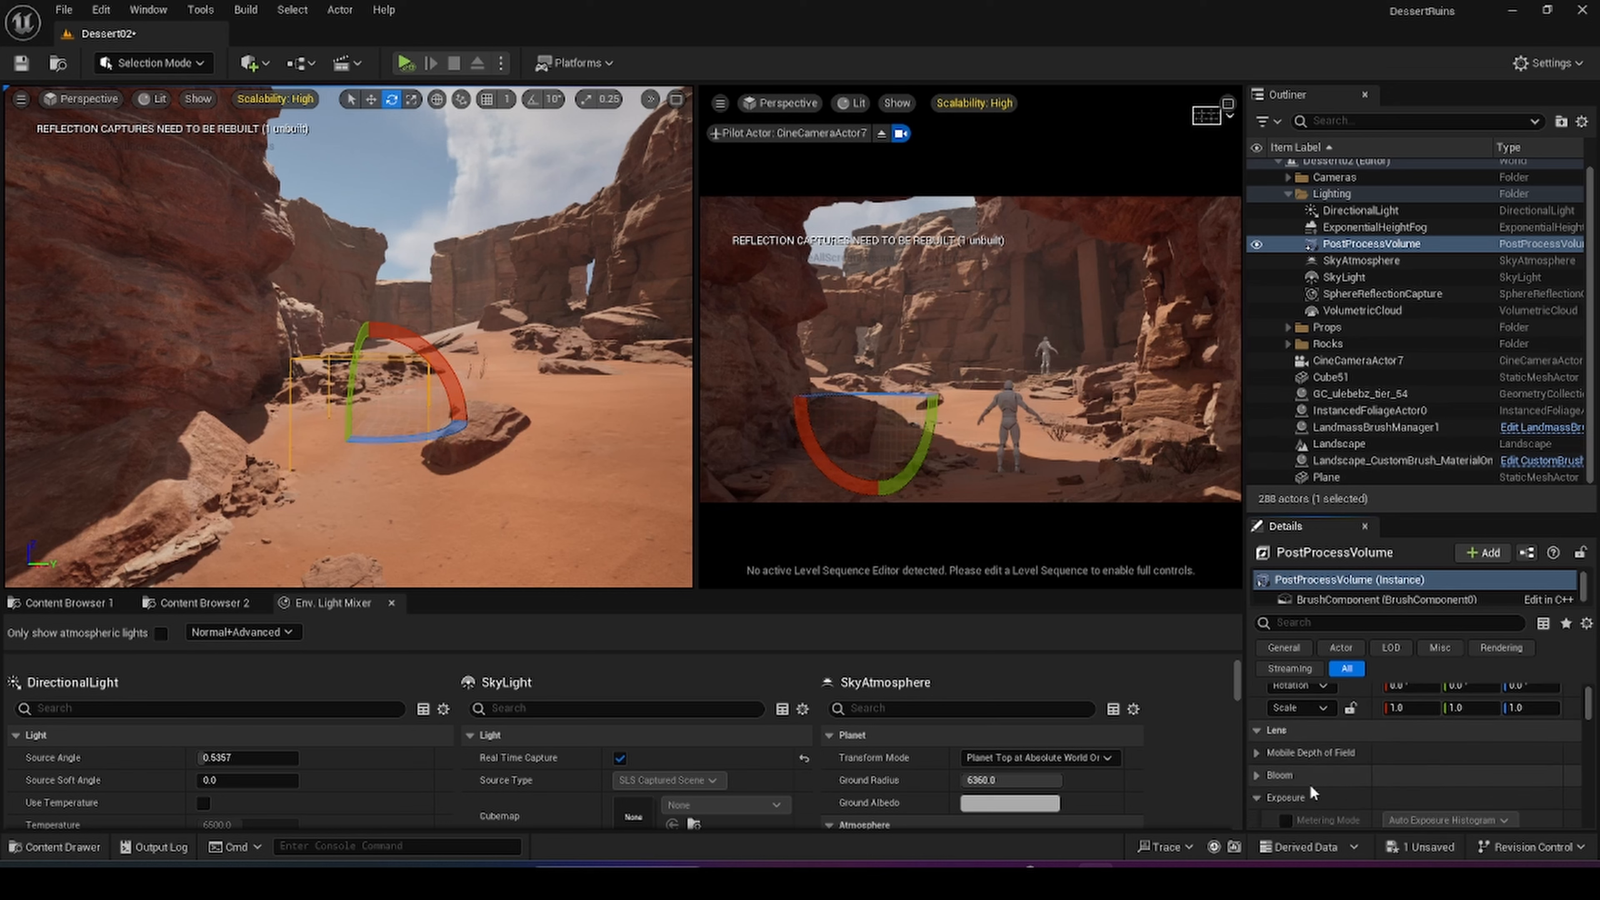
scroll(1310, 785, "down", 2)
left_click(1431, 763)
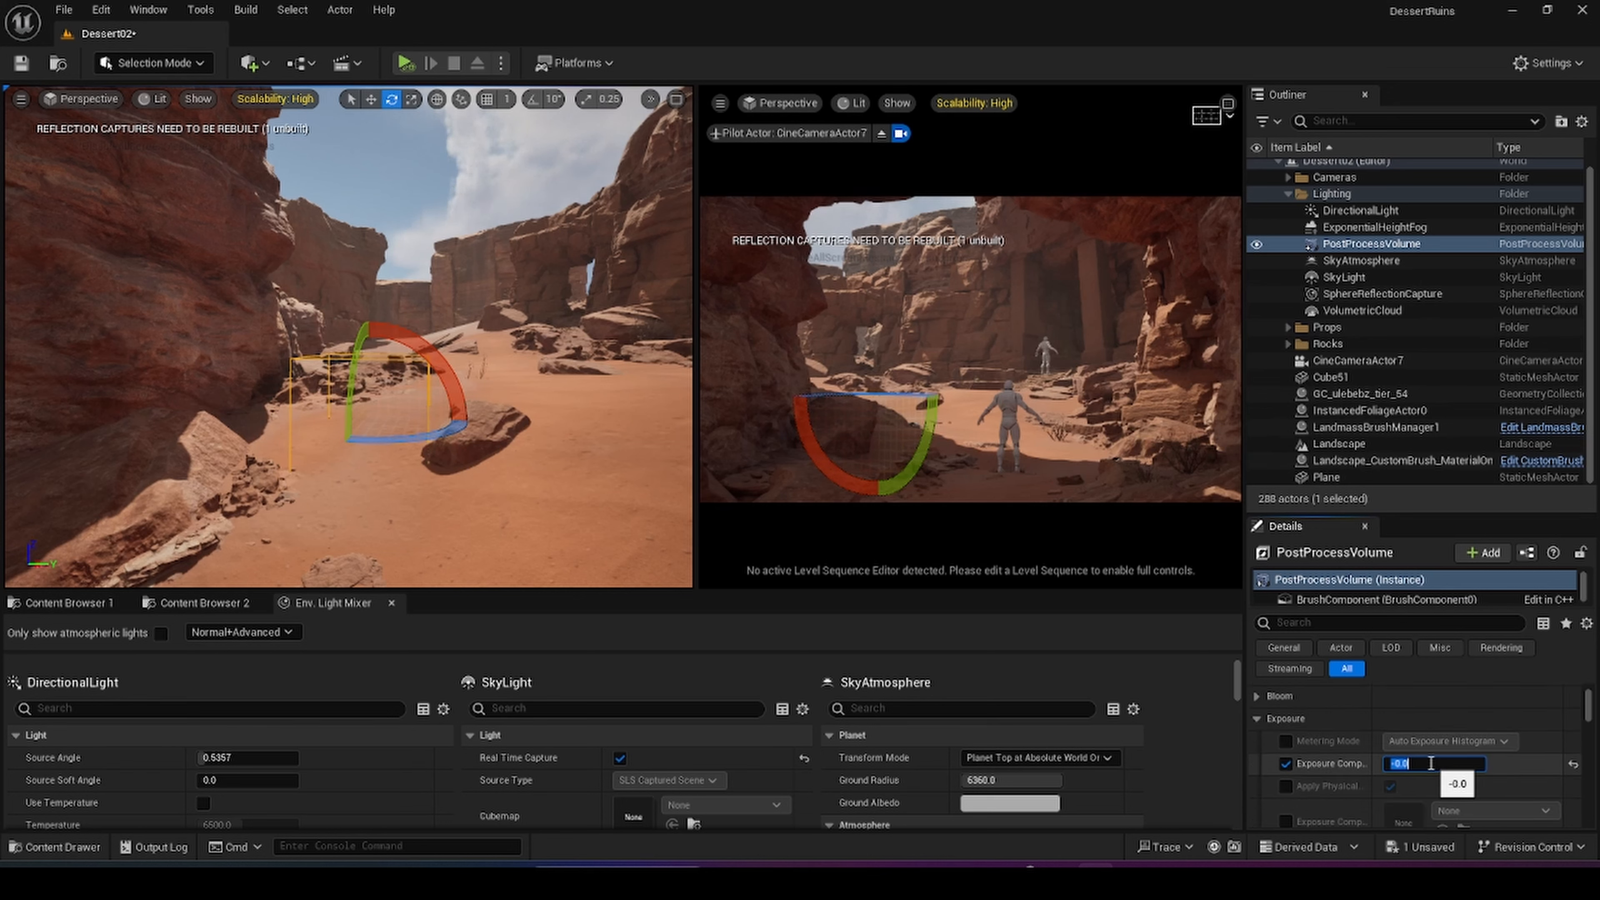
key("BackSpace")
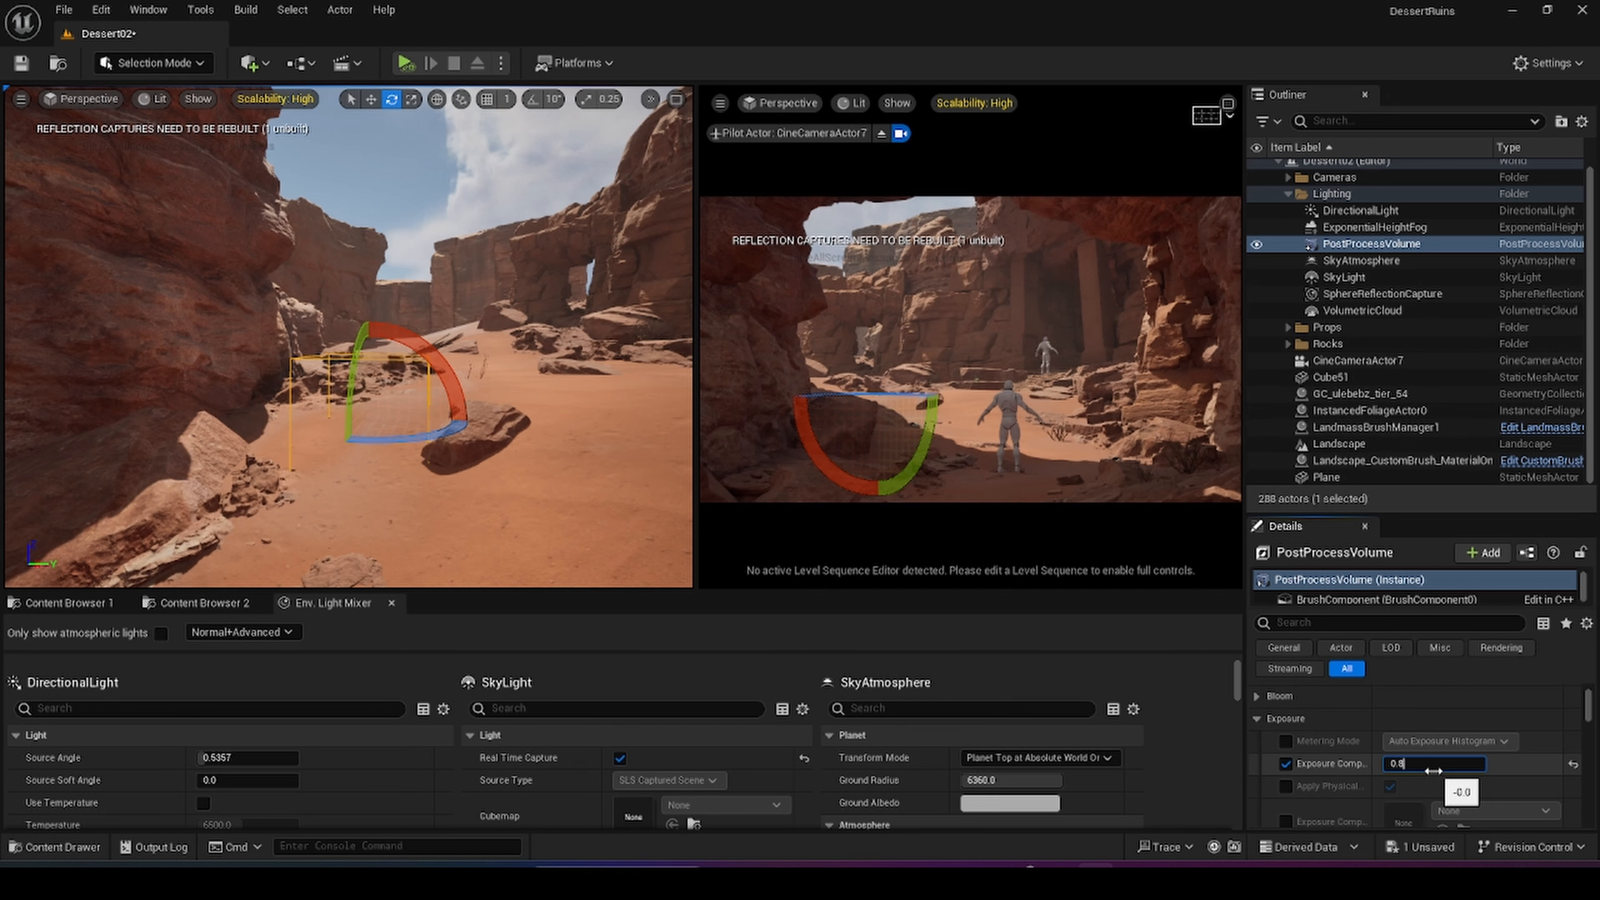
key("Return")
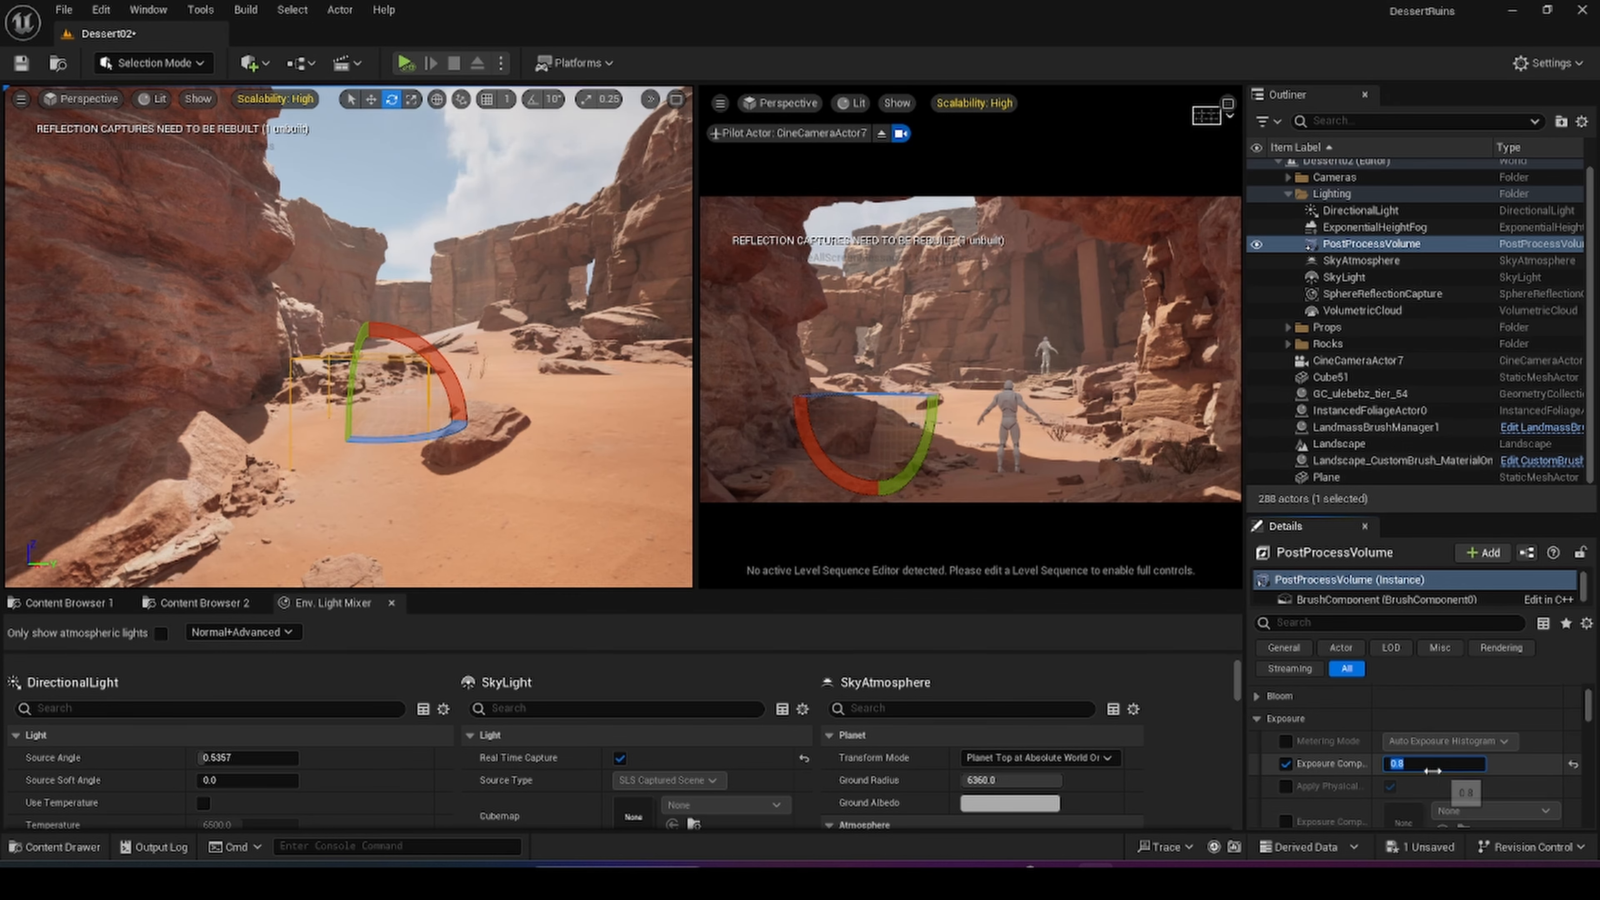
type("0.6")
key("Return")
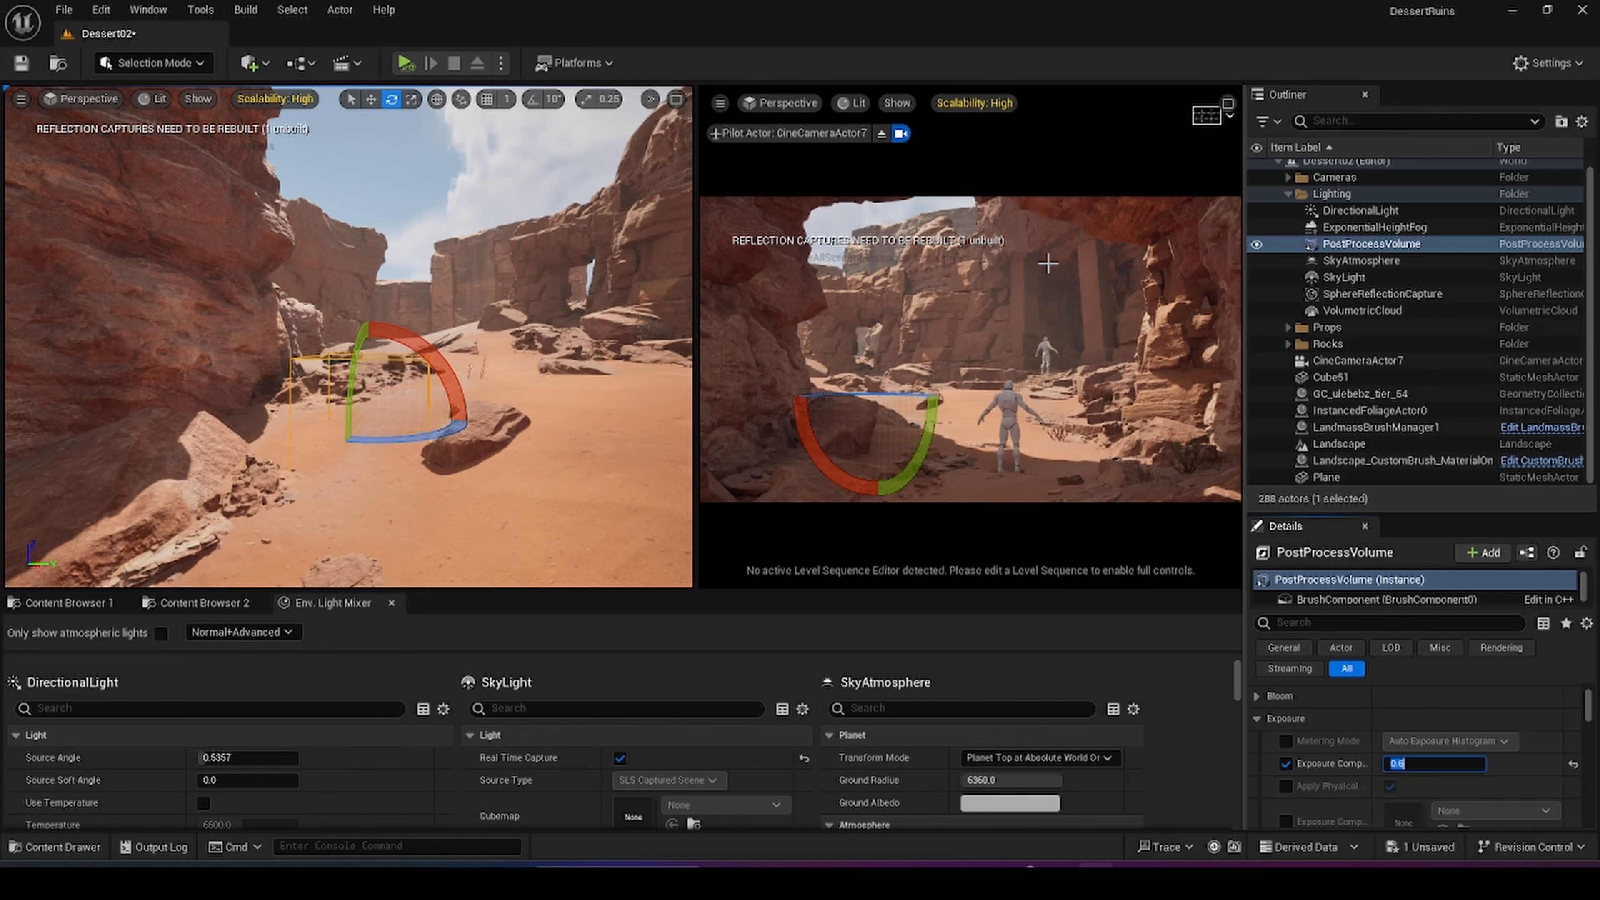
- Look over the canyon in the perspective view and enlarge the CineCameraActor7 viewport to take up more than half the width
key("w")
right_click_drag(273, 358, 233, 345)
key("s")
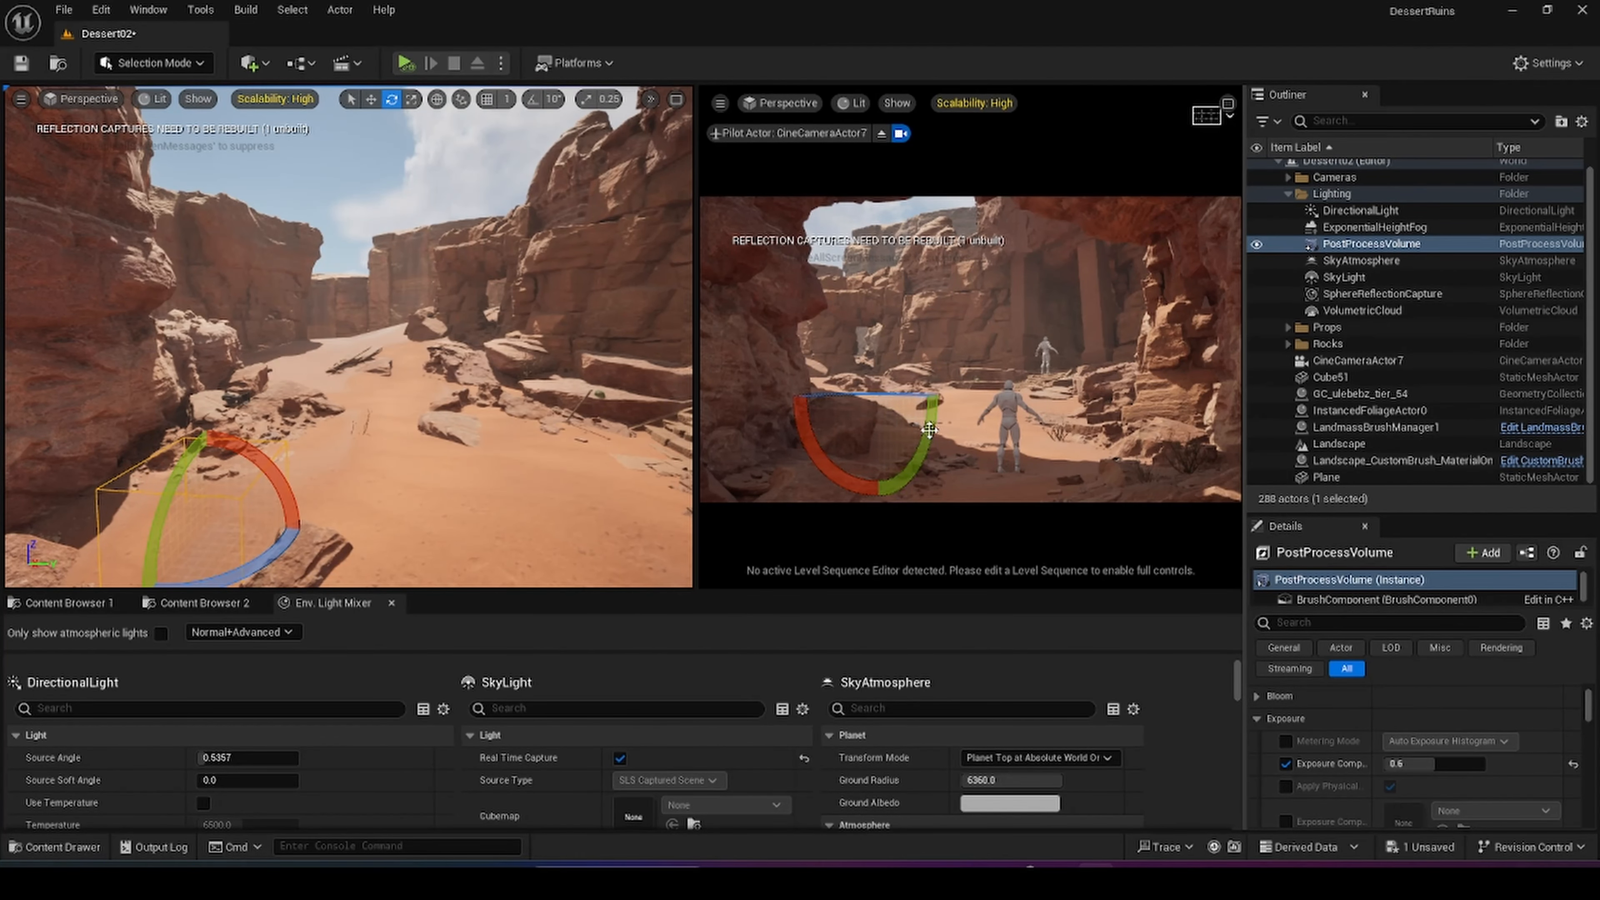
left_click_drag(697, 362, 464, 359)
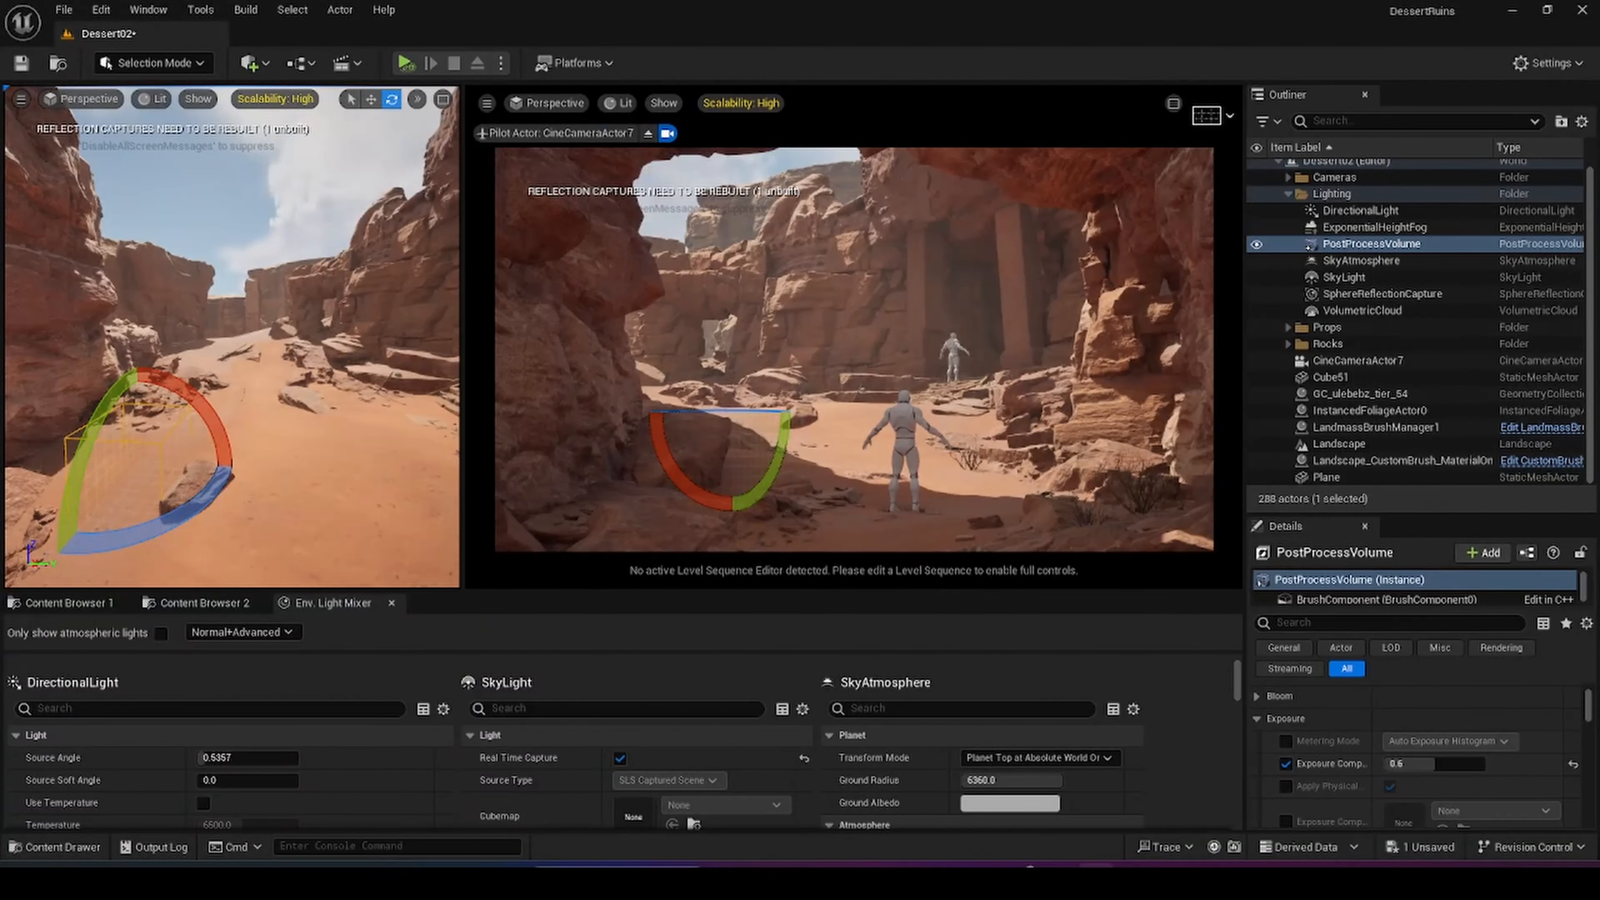